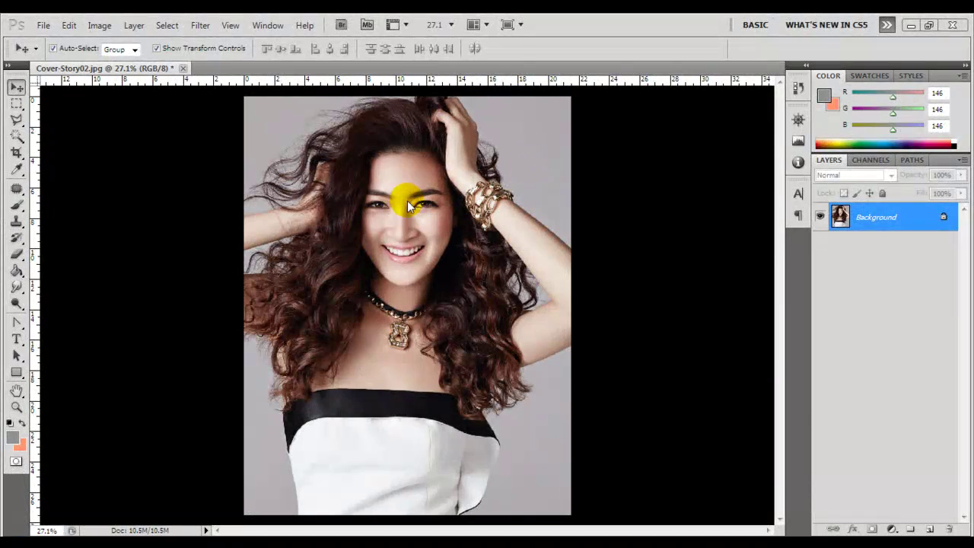
Zoom in on the face and add a new empty layer above the background
key("z")
left_click(413, 233)
left_click(402, 206)
left_click(402, 206)
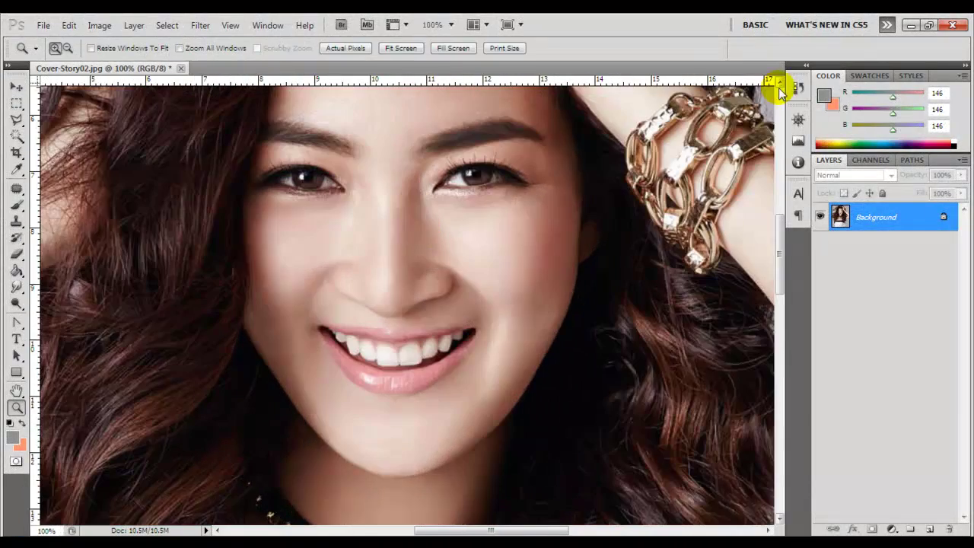
left_click_drag(775, 87, 776, 254)
key("ctrl+shift+alt+n")
Paint white onto the eyes with a 9 px brush
key("b")
left_click(12, 437)
left_click(662, 121)
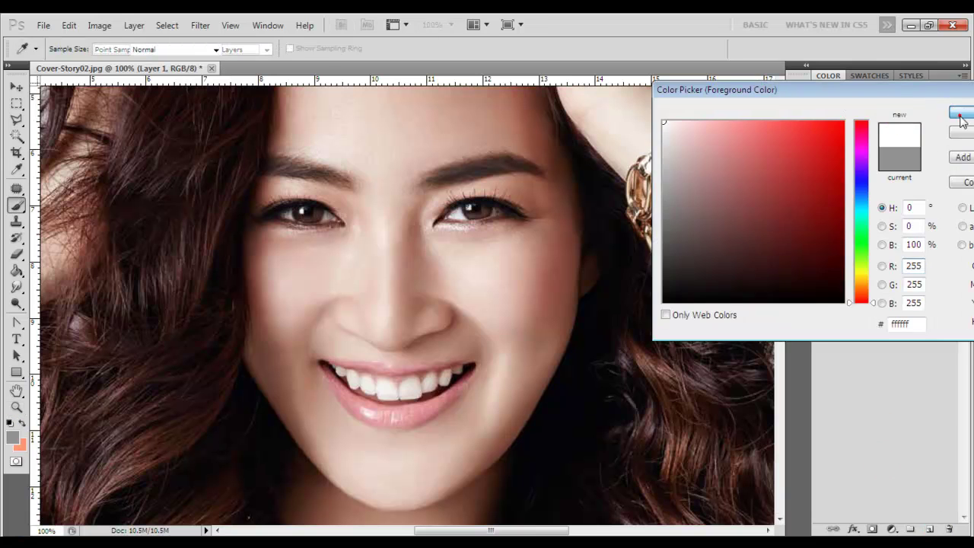
left_click(956, 118)
right_click(475, 228)
key("Tab")
key("shift+Tab")
type("9")
left_click(461, 217)
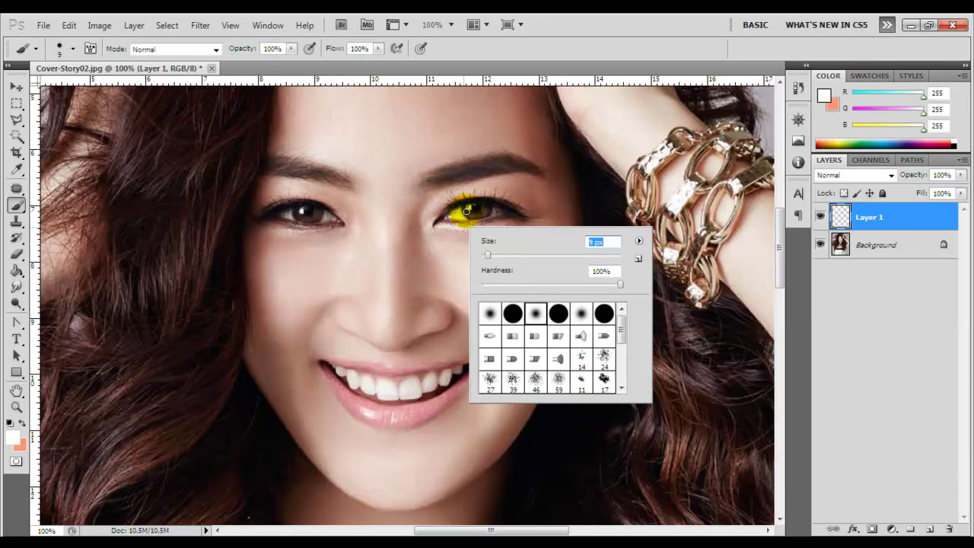
left_click(486, 253)
left_click(453, 220)
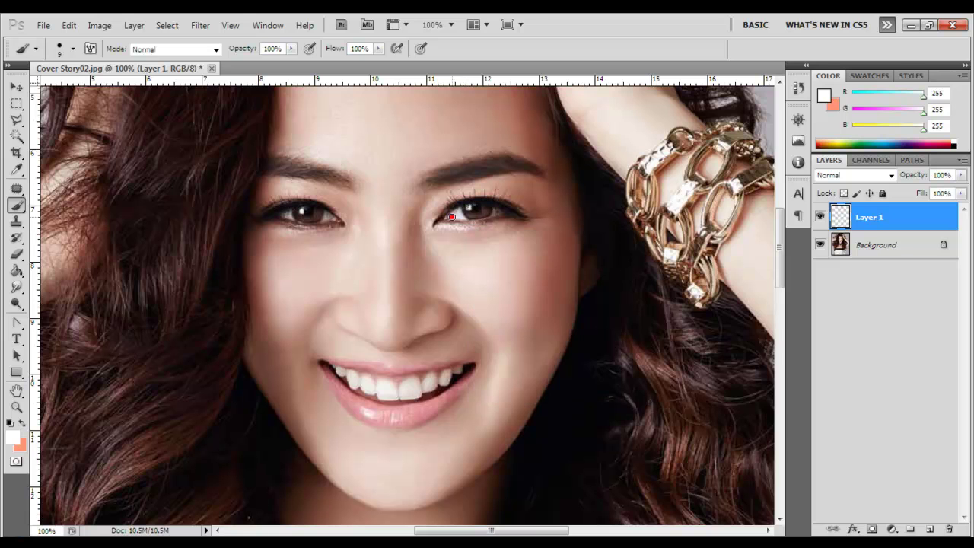
Set Layer 1 to Soft Light and soften it with a 3.5-pixel Gaussian Blur
left_click(855, 175)
left_click(832, 371)
left_click(200, 25)
left_click(380, 218)
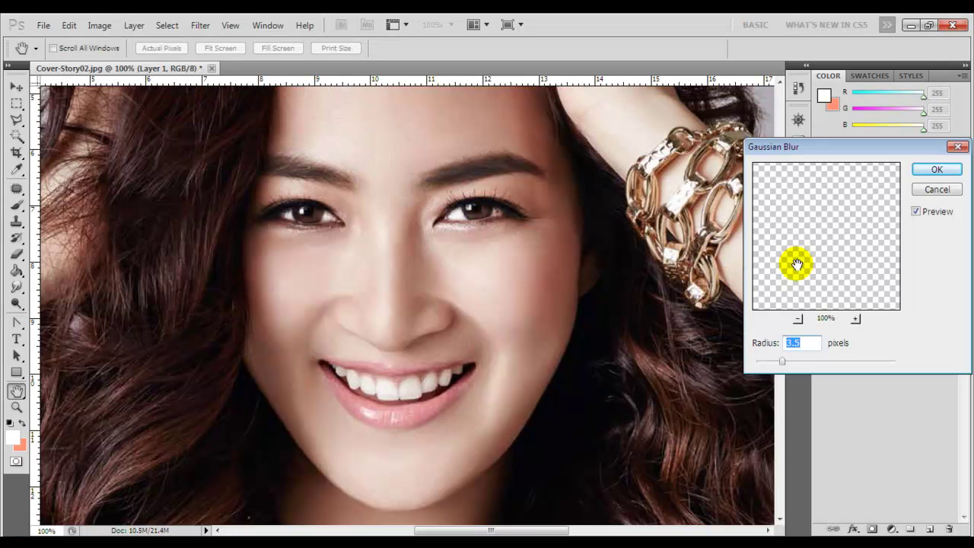
left_click(935, 169)
Add a new layer for iris colour and zoom to 200% on the eyes
left_click(929, 528)
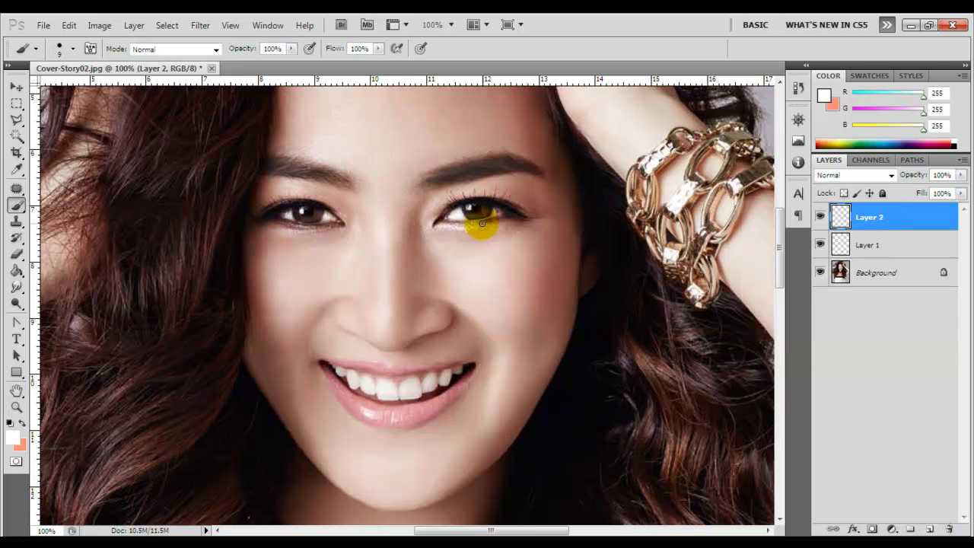
key("z")
left_click(475, 214)
right_click(547, 218)
left_click(561, 300)
left_click(474, 212)
Paint light cyan 54 px discs over both irises
left_click(12, 438)
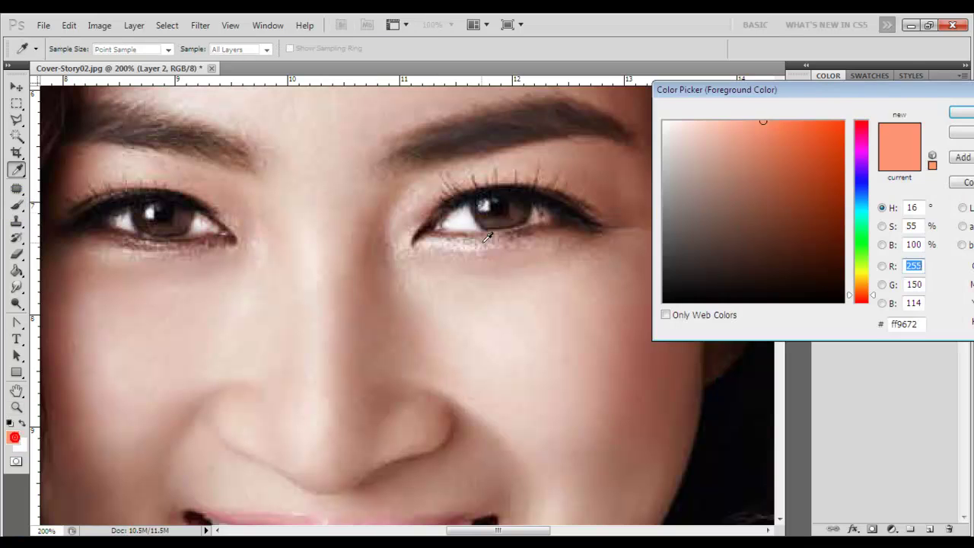
left_click(601, 297)
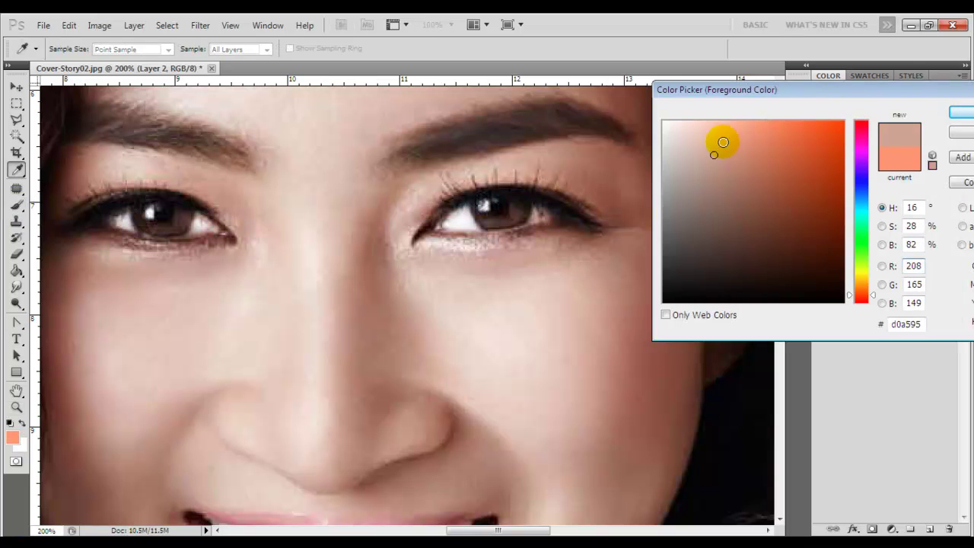
left_click(861, 205)
left_click(769, 144)
left_click(960, 112)
key("b")
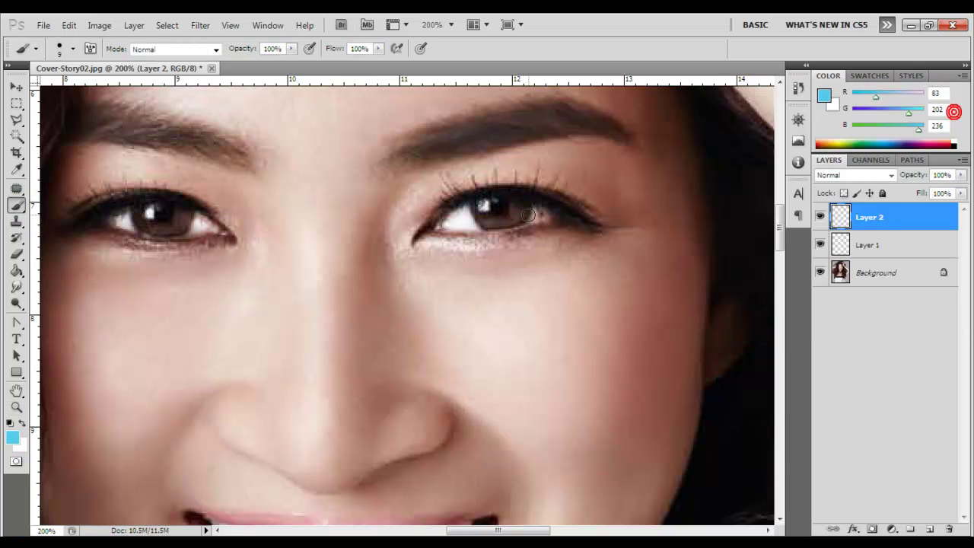
right_click(504, 226)
left_click_drag(547, 254, 541, 253)
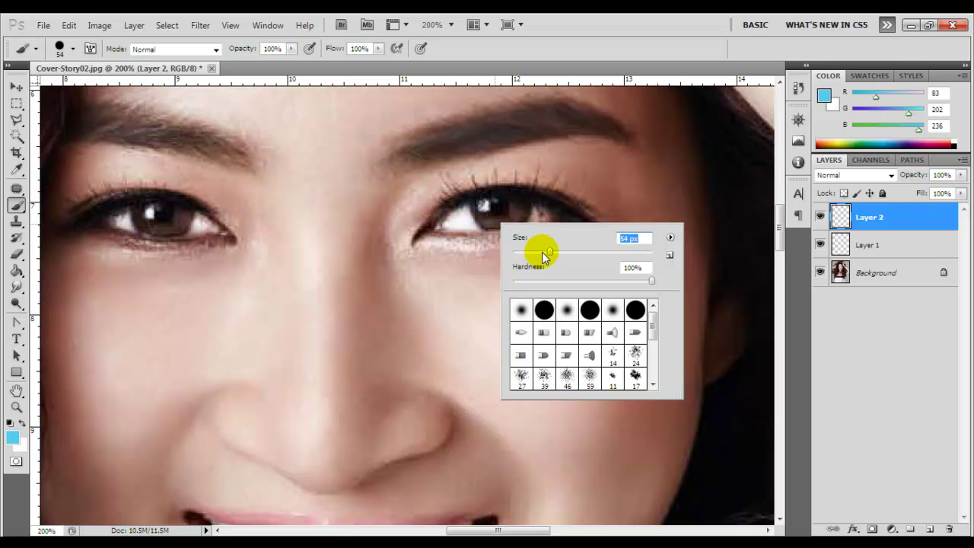
left_click(499, 204)
left_click(162, 212)
Trim the cyan along the upper and lower eyelids with a 35 px eraser
key("e")
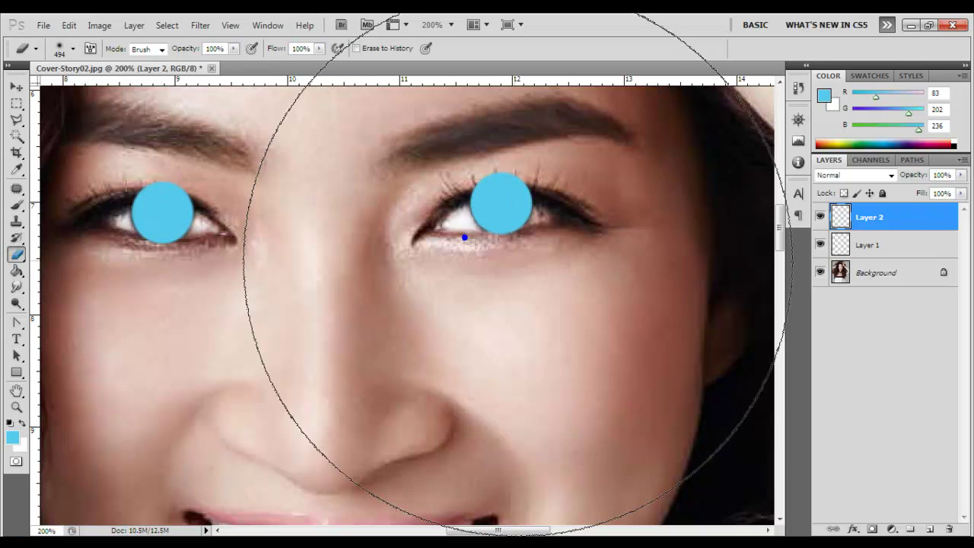
right_click(464, 237)
double_click(601, 281)
type("100")
double_click(605, 252)
type("35")
left_click_drag(449, 196, 532, 195)
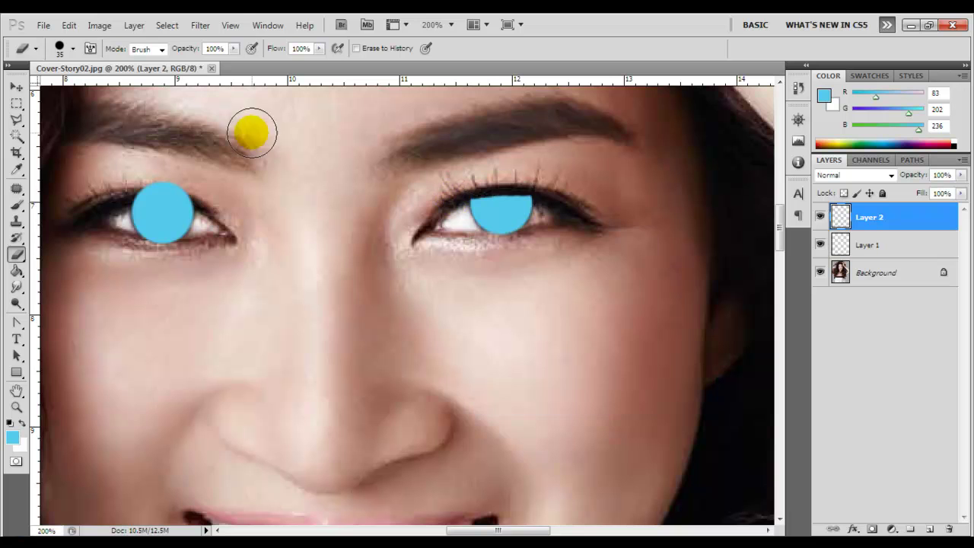
left_click_drag(114, 176, 211, 190)
left_click_drag(216, 228, 134, 241)
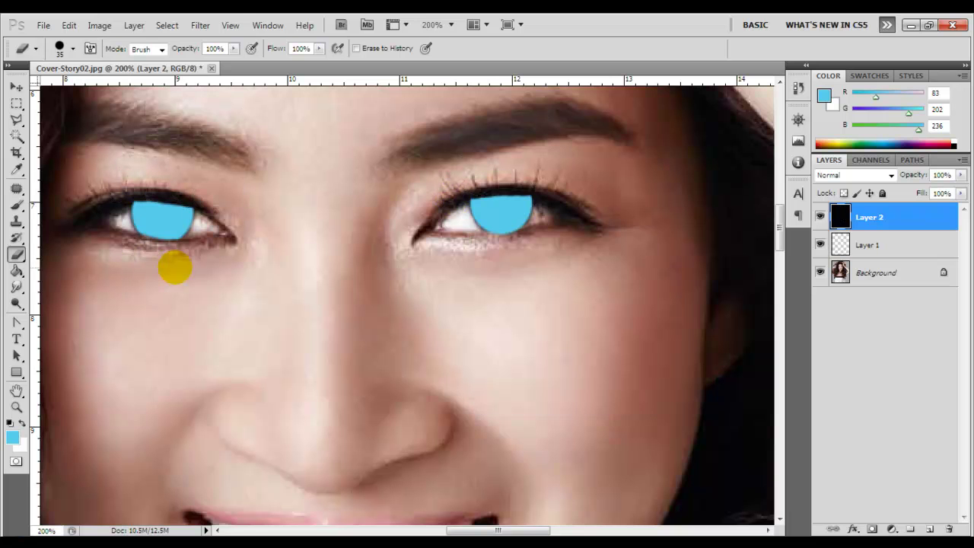
Set Layer 2's blend mode to Color
left_click(854, 175)
left_click(837, 520)
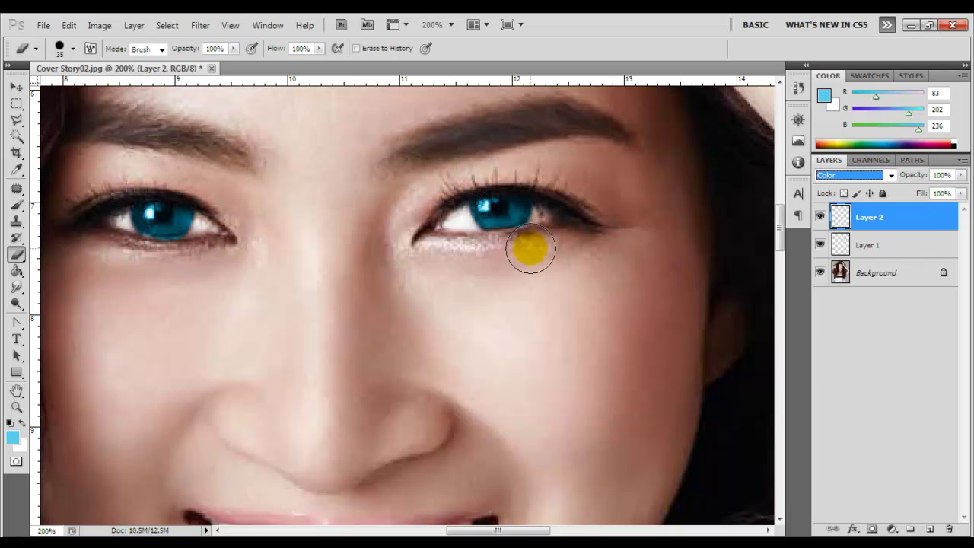
left_click(174, 263)
Duplicate Layer 2 and set the copy to Overlay blending
key("v")
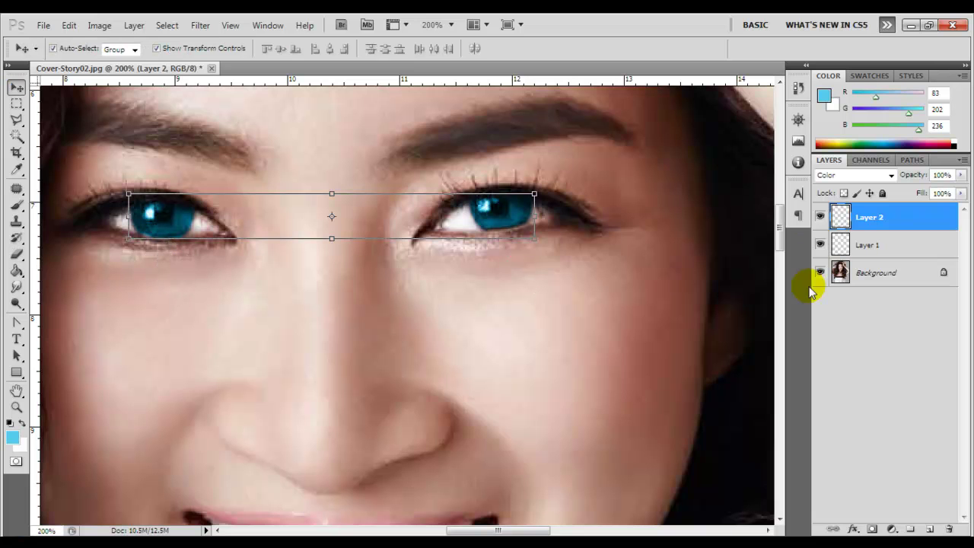
right_click(867, 217)
left_click(768, 252)
key("Return")
left_click(852, 175)
left_click(827, 372)
left_click(819, 217)
left_click(820, 217)
left_click(851, 175)
left_click(833, 342)
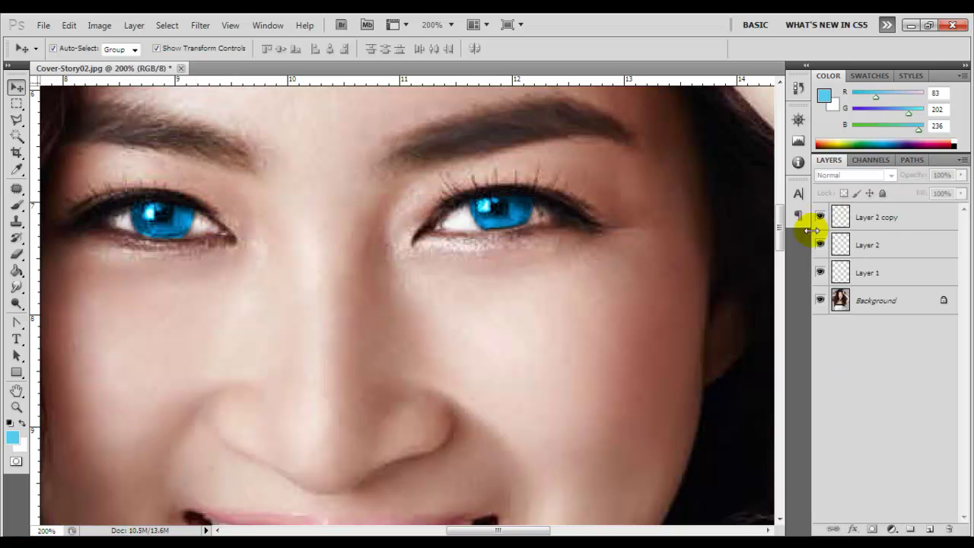
Erase the excess blue around both irises on Layer 2 copy
left_click(865, 228)
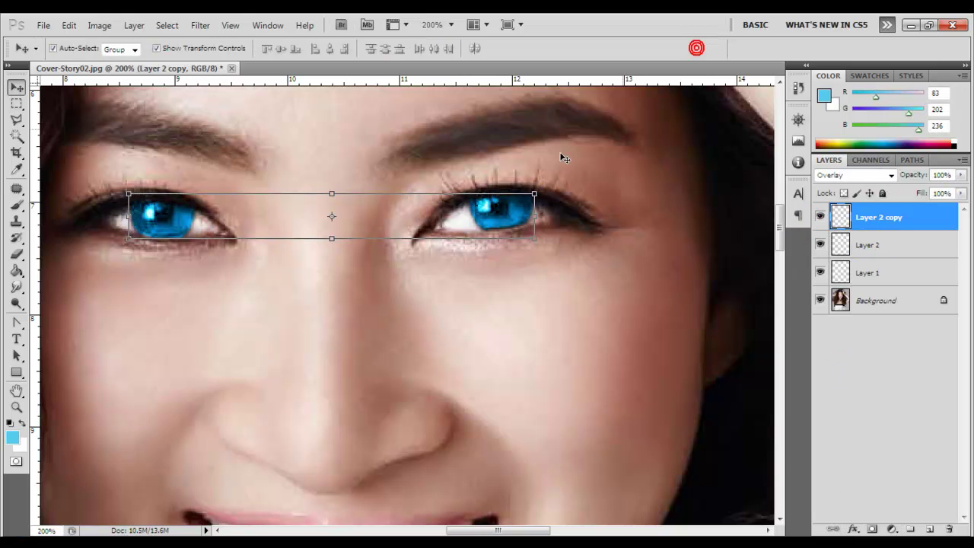
key("b")
left_click(553, 210)
mouse_move(553, 210)
left_mouse_down()
mouse_move(446, 202)
mouse_move(504, 265)
mouse_move(467, 245)
left_mouse_up()
mouse_move(206, 217)
left_mouse_down()
mouse_move(204, 208)
mouse_move(189, 251)
mouse_move(210, 222)
left_mouse_up()
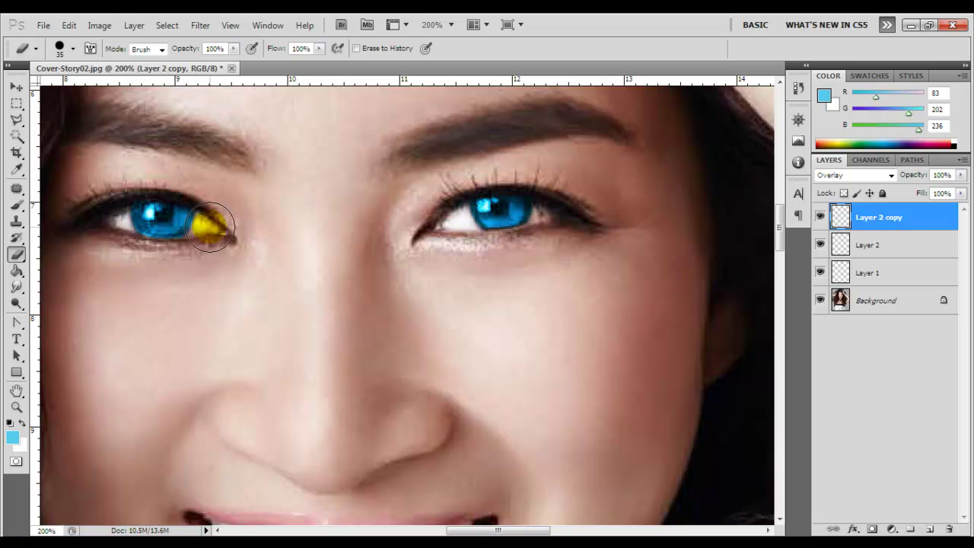
left_click_drag(114, 196, 129, 250)
left_click(428, 185)
Lower Layer 2 to 46% opacity and tidy the iris edges with the eraser
left_click(867, 244)
left_click_drag(533, 250, 524, 213)
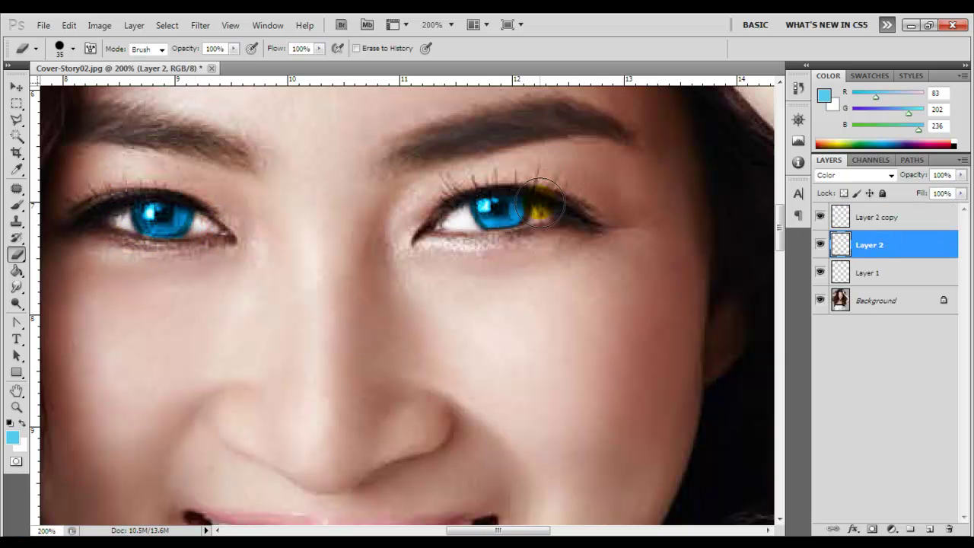
key("ctrl+z")
left_click(16, 86)
left_click_drag(950, 188, 922, 191)
left_click(883, 217)
left_click(875, 245)
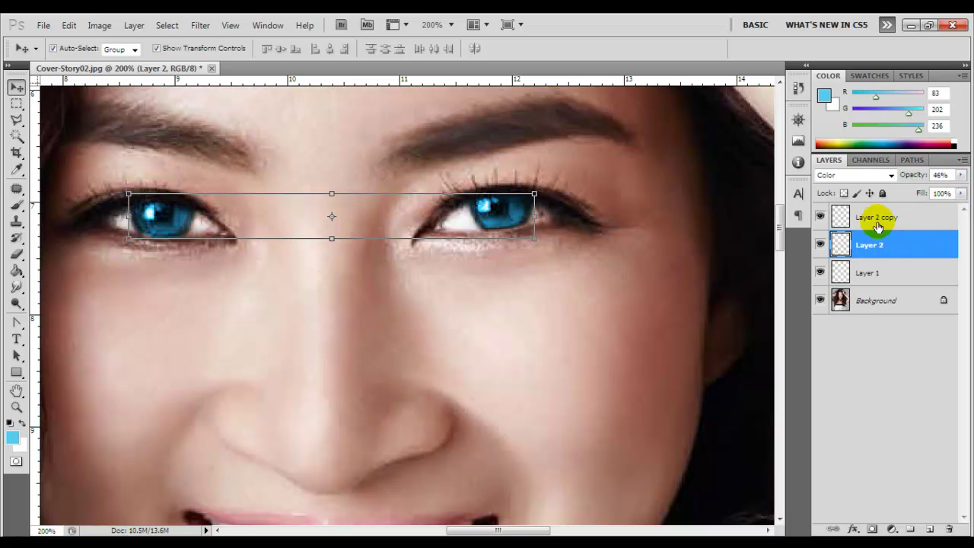
left_click(876, 218)
left_click(16, 254)
right_click(551, 259)
key("Return")
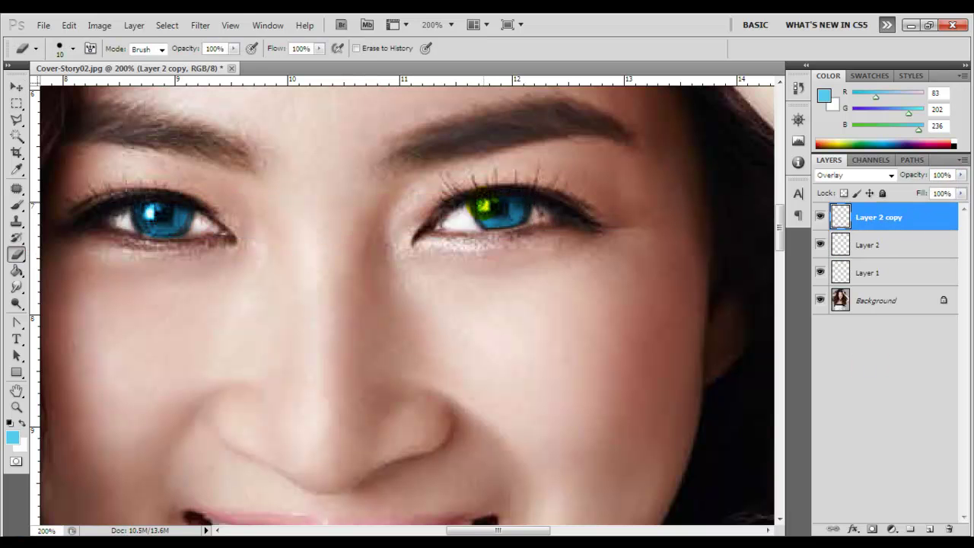
Paint small white catchlights on Layer 3 with a 9 px, then 3 px brush
left_click(930, 528)
left_click(22, 424)
key("b")
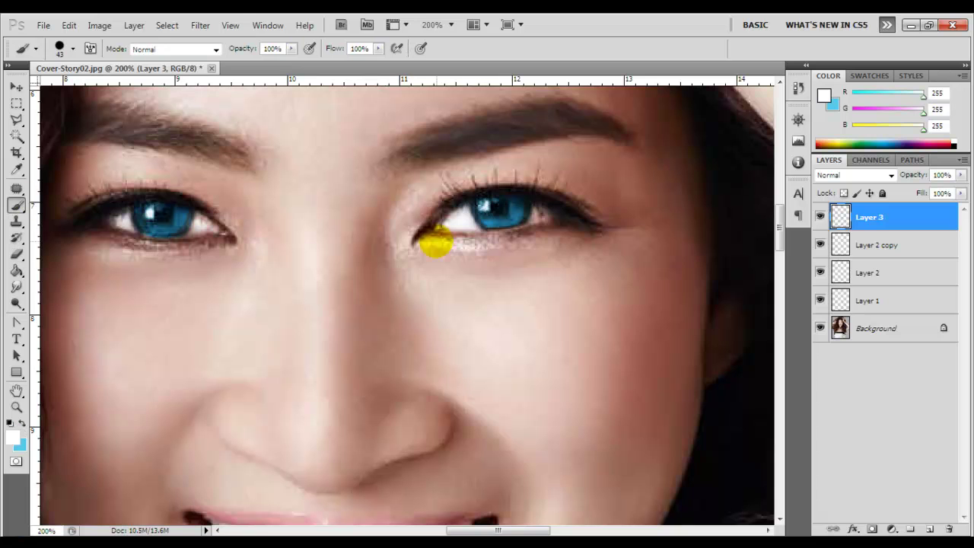
right_click(533, 236)
left_click_drag(572, 261, 567, 261)
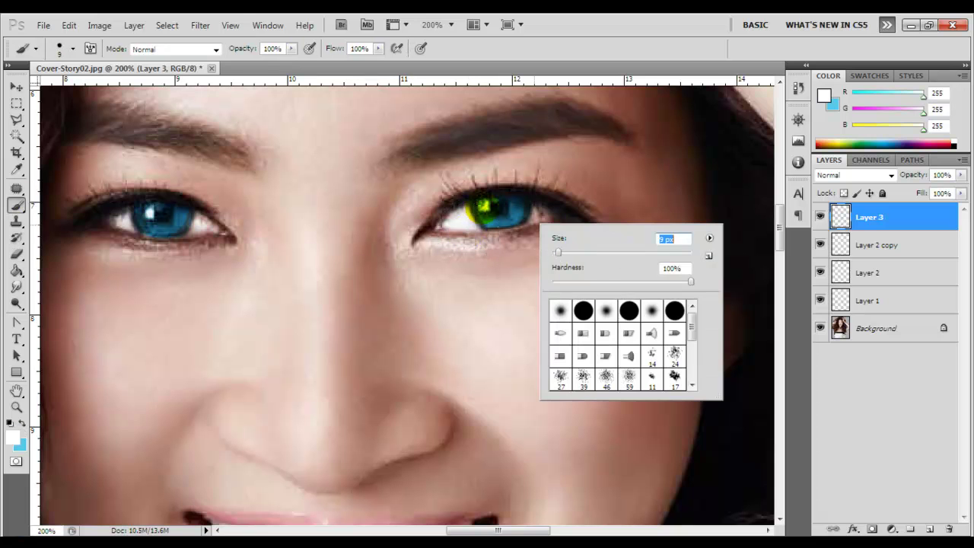
key("Return")
right_click(476, 285)
type("3")
key("Return")
Set Layer 3 to Overlay and toggle it to compare the catchlights
key("v")
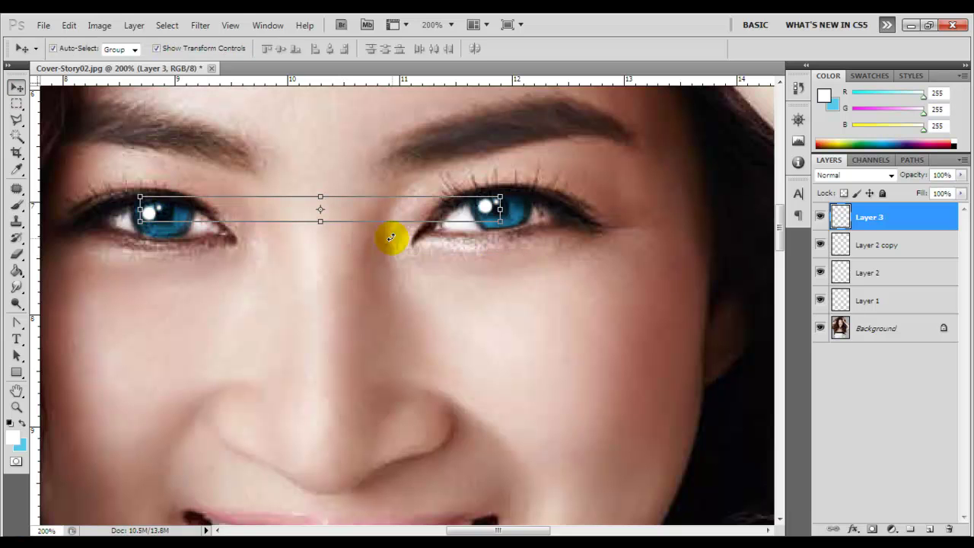
left_click(852, 174)
left_click(852, 365)
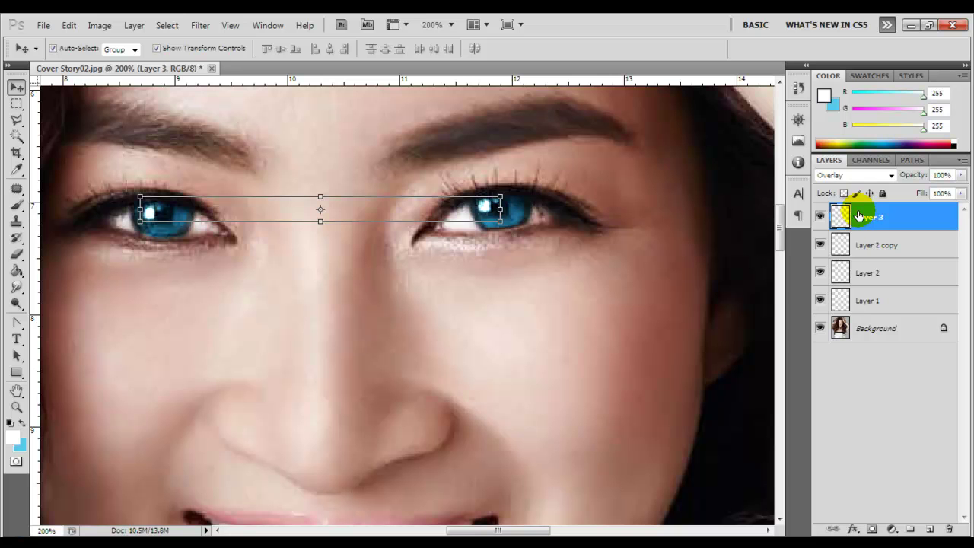
left_click(837, 399)
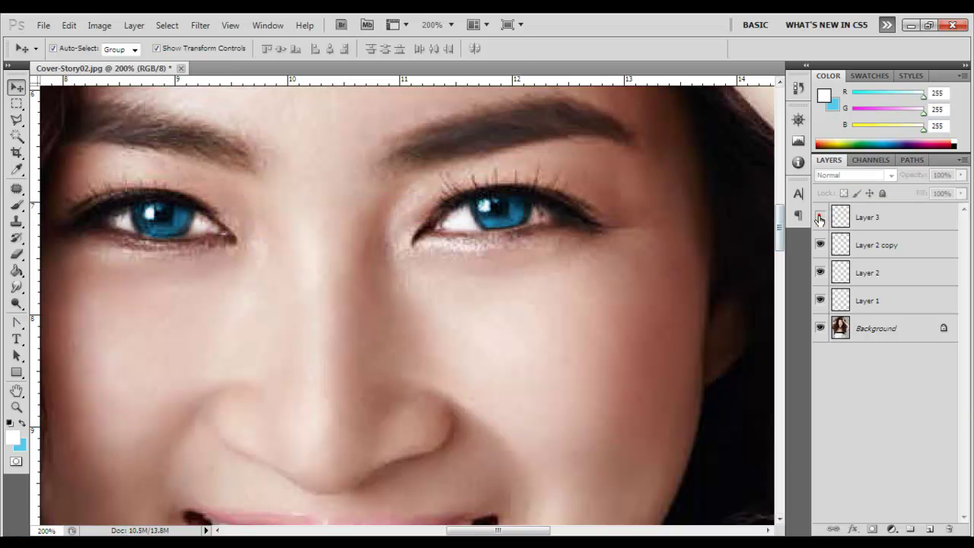
Fit the image in view, then zoom back to 100% on the face
key("z")
key("ctrl+0")
left_click(415, 217)
left_click(415, 217)
left_click(413, 191)
key("v")
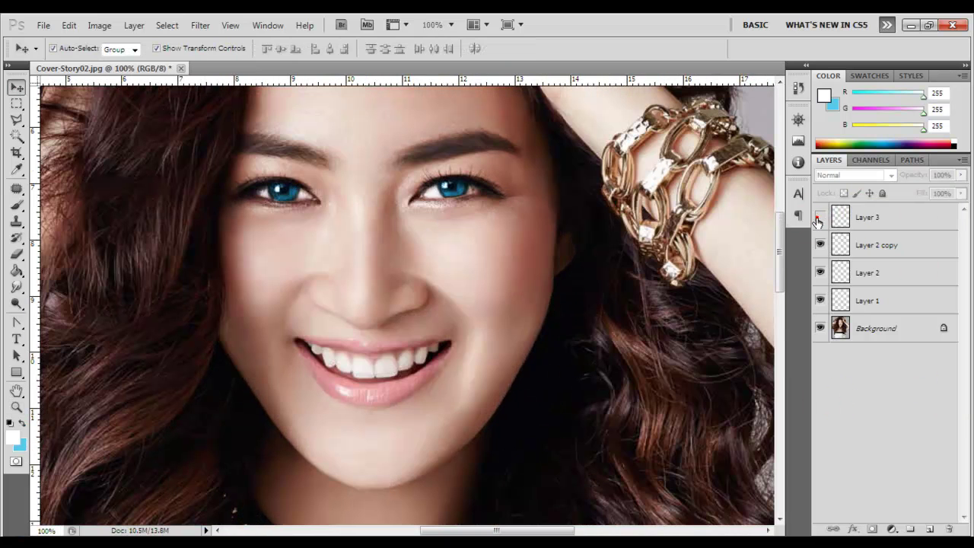
Select the Background layer, review the whole portrait, and zoom toward the face
left_click(558, 226)
key("z")
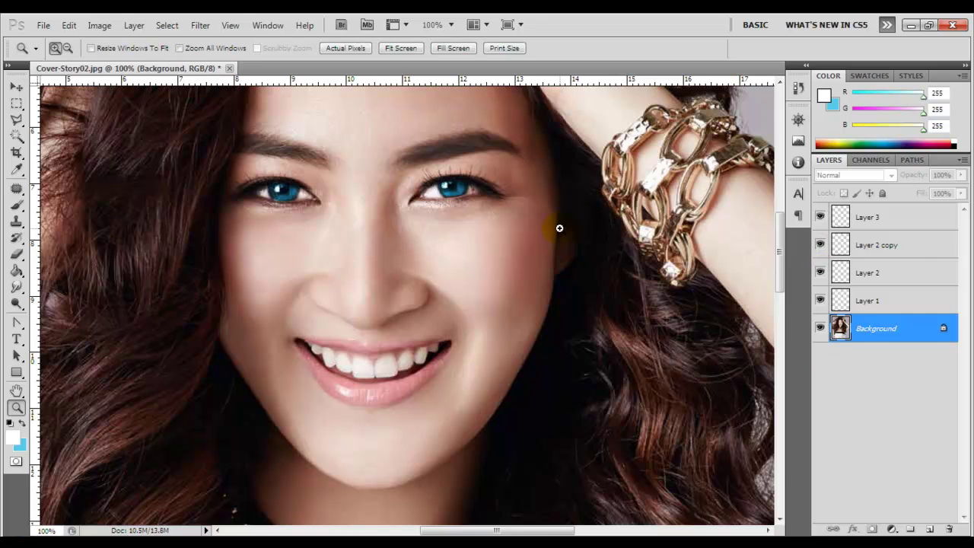
key("ctrl+0")
key("v")
key("z")
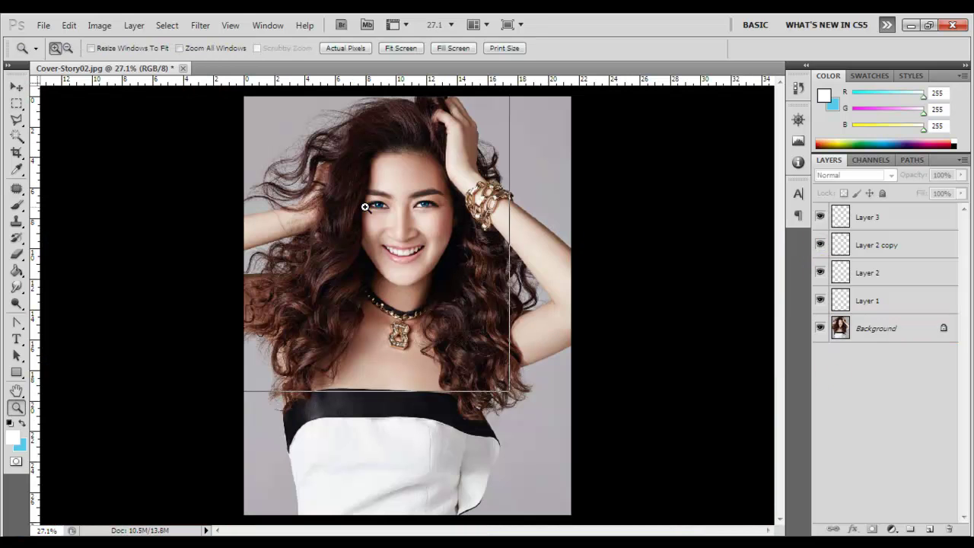
left_click(363, 207)
left_click(409, 210)
Add a new eyeliner layer and pick a dark brown sampled from the image
left_click(403, 202)
left_click(17, 89)
left_click(929, 529)
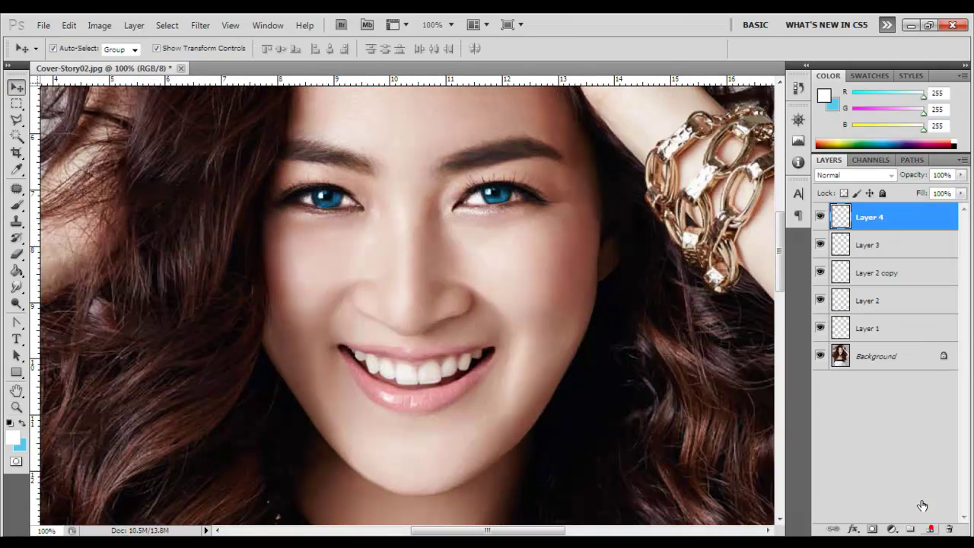
left_click(17, 204)
left_click(12, 437)
left_click(580, 250)
left_click(579, 187)
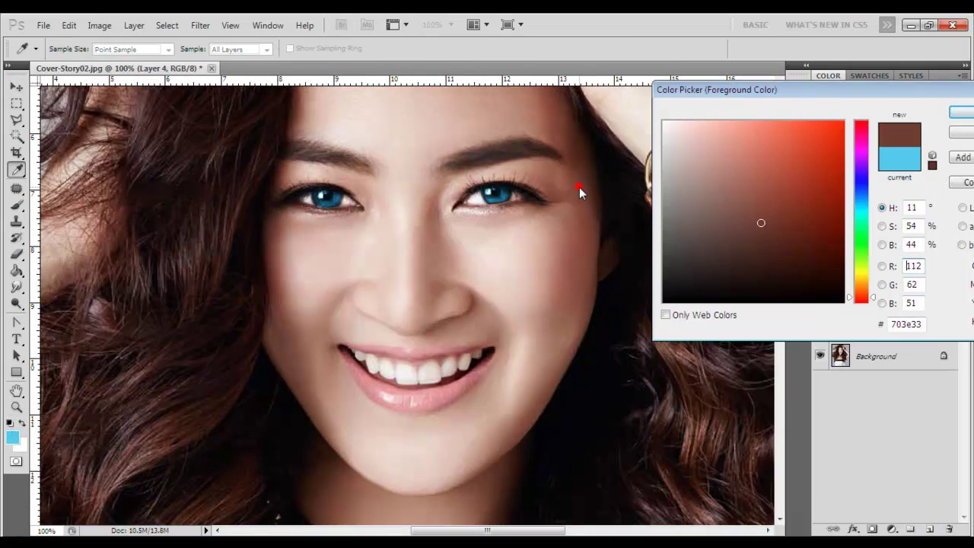
key("Return")
Paint brown liner along both eyes with a 6 px brush
right_click(601, 190)
type("6")
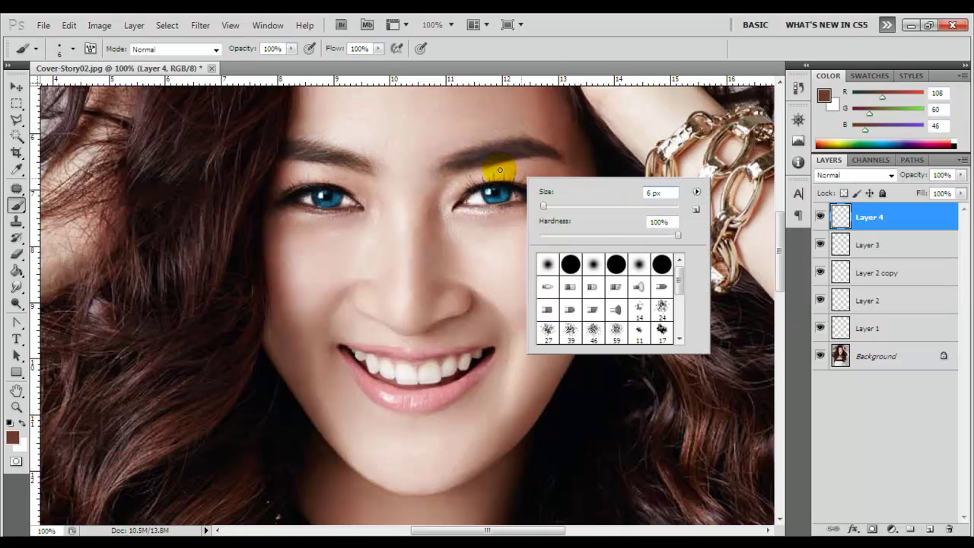
left_click(563, 50)
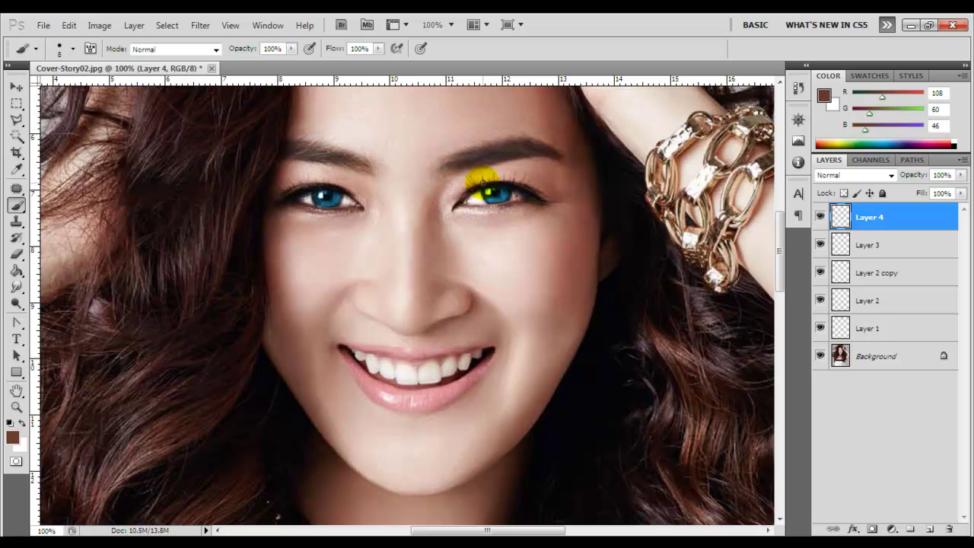
left_click_drag(500, 206, 488, 209)
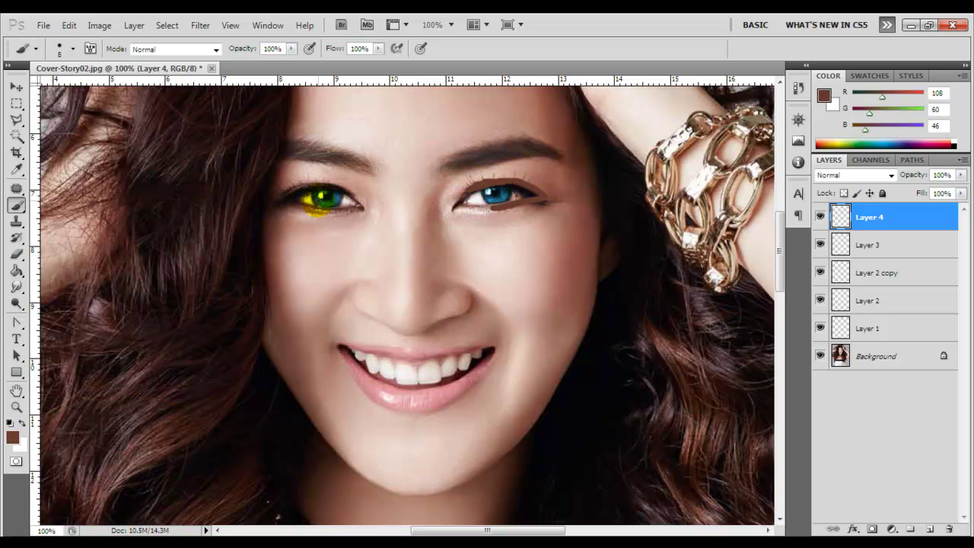
left_click_drag(300, 184, 348, 190)
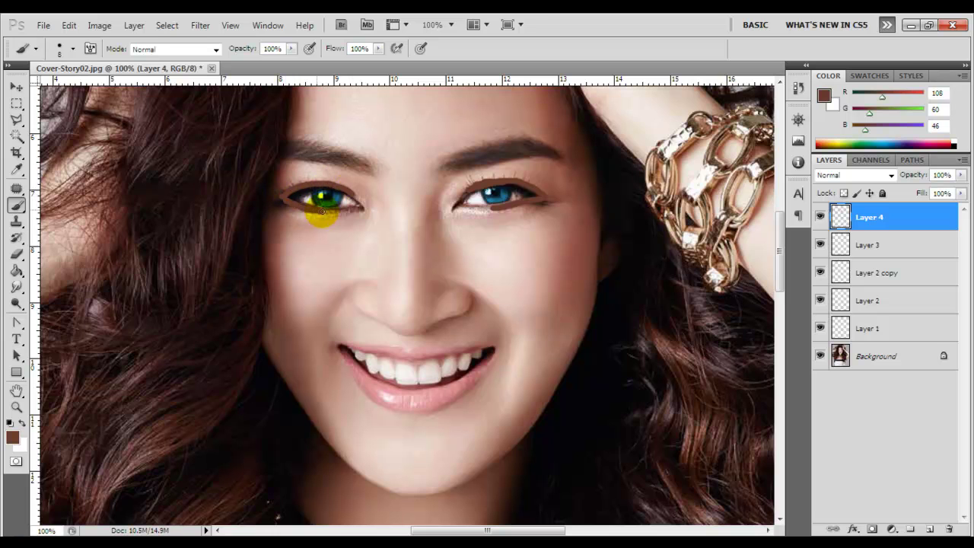
Erase stray liner under the left eye
key("e")
right_click(466, 234)
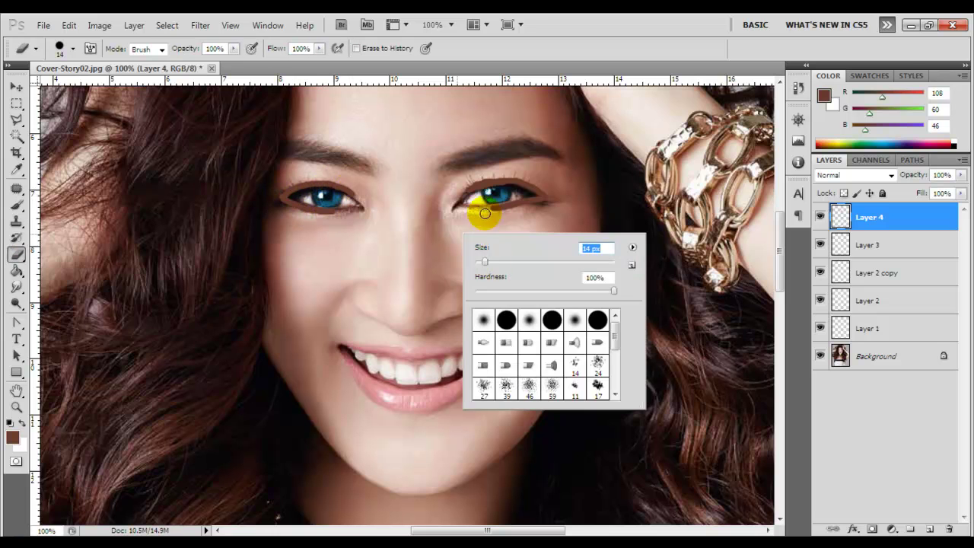
key("Return")
left_click_drag(304, 218, 332, 215)
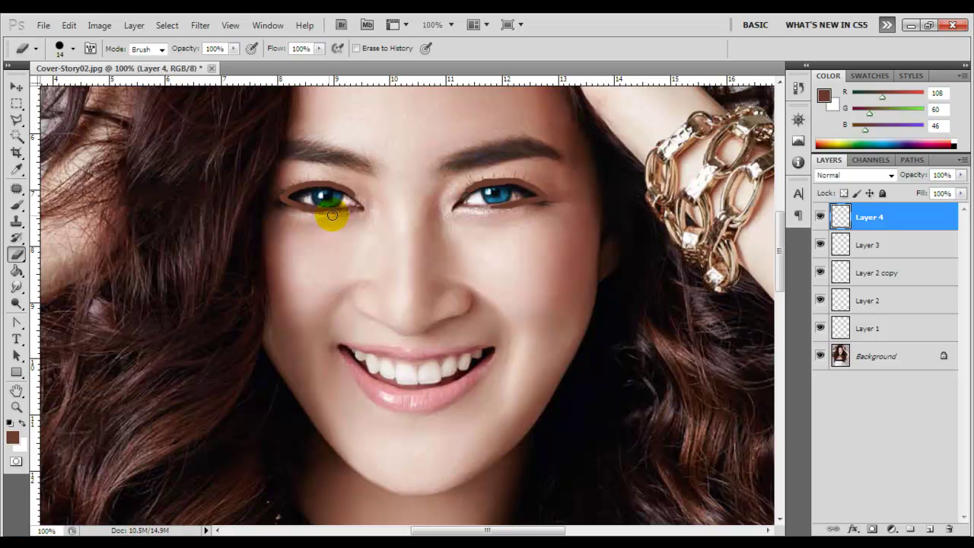
Set the liner layer to Multiply and apply a 5-pixel Gaussian Blur
key("v")
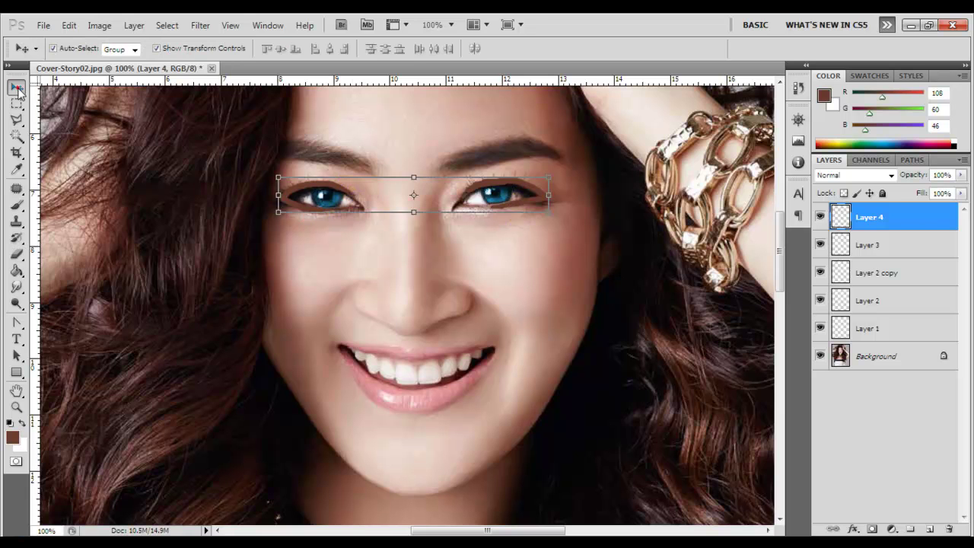
left_click(852, 175)
left_click(828, 223)
left_click(200, 25)
left_click(380, 219)
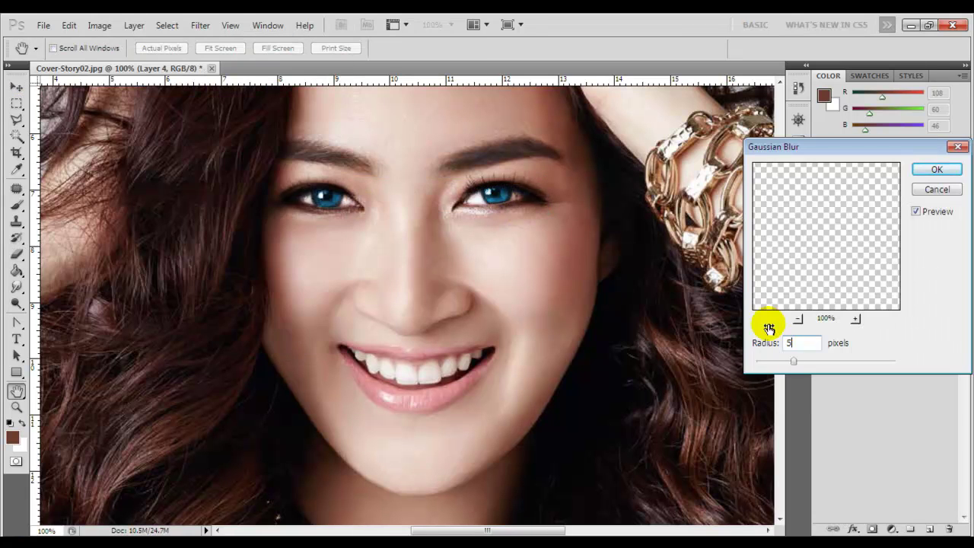
left_click(934, 170)
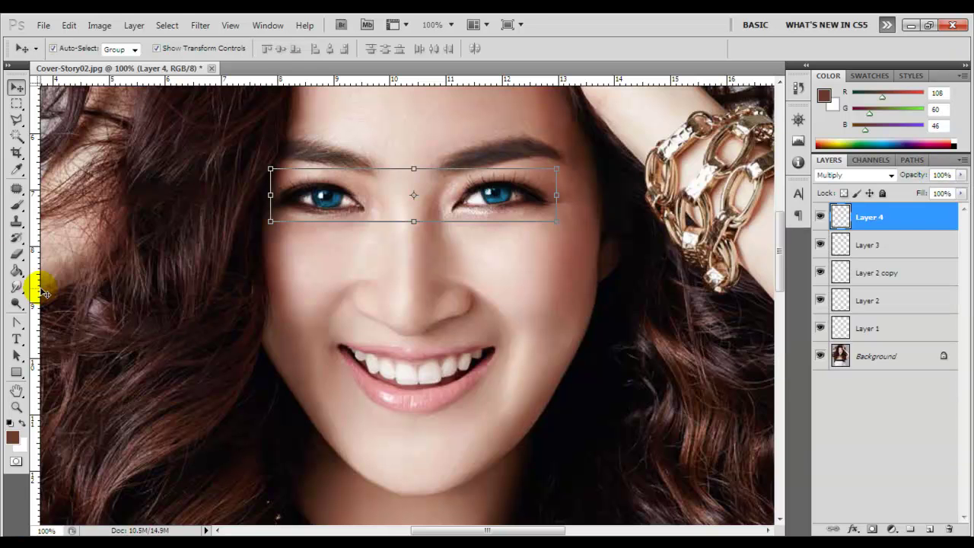
Step back to an earlier eraser state in History and recheck the eraser size
left_click(16, 254)
right_click(479, 249)
left_click(493, 198)
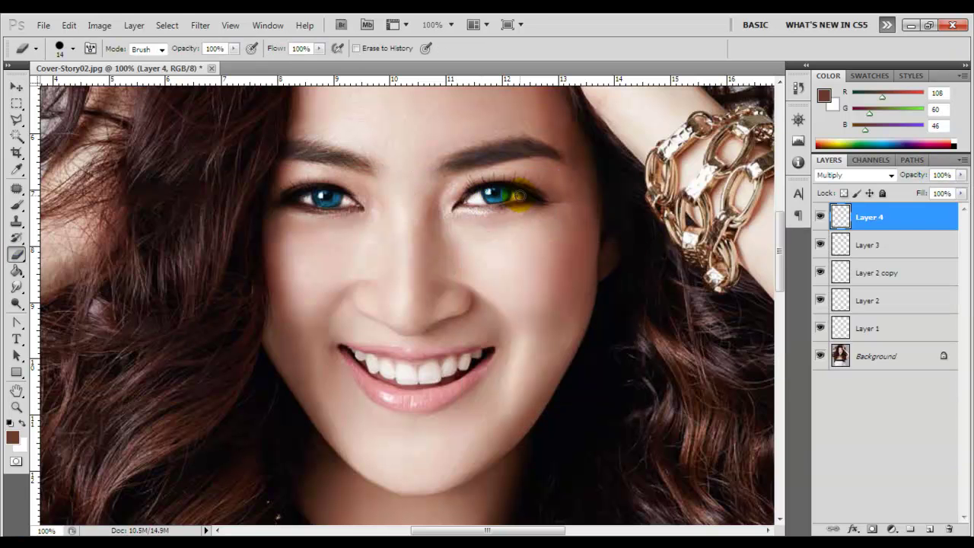
left_click(798, 87)
left_click(674, 106)
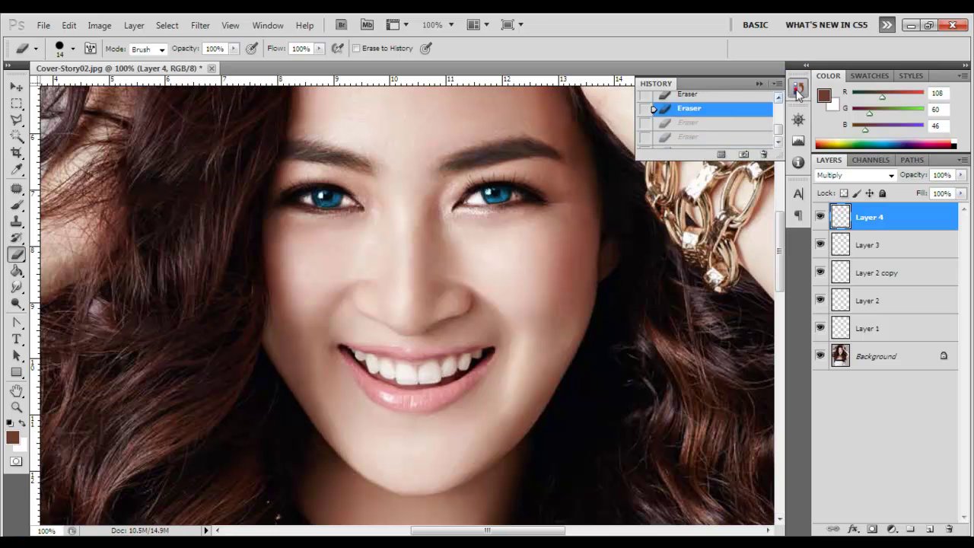
right_click(583, 194)
left_click(503, 197)
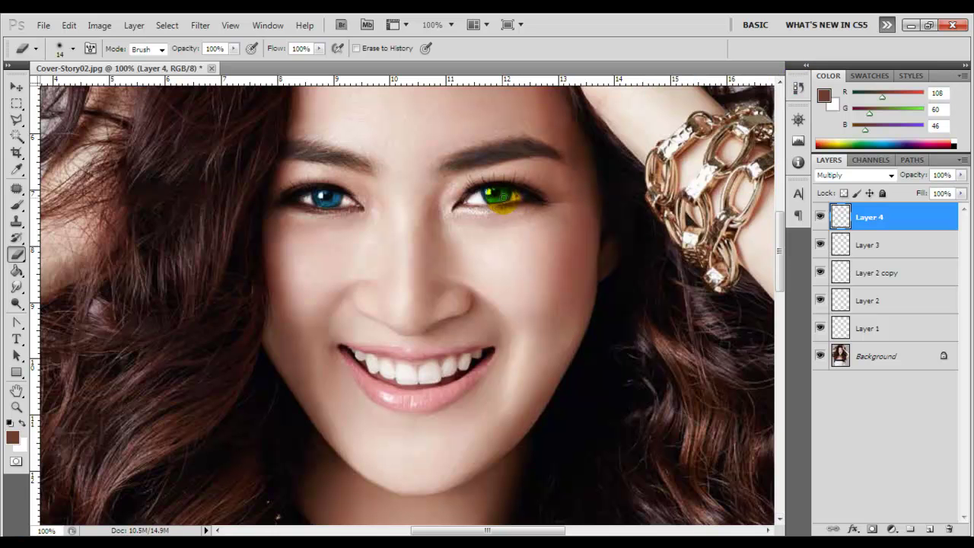
On a new layer, paint black 8 px liner along both eyes' lids
key("ctrl+z")
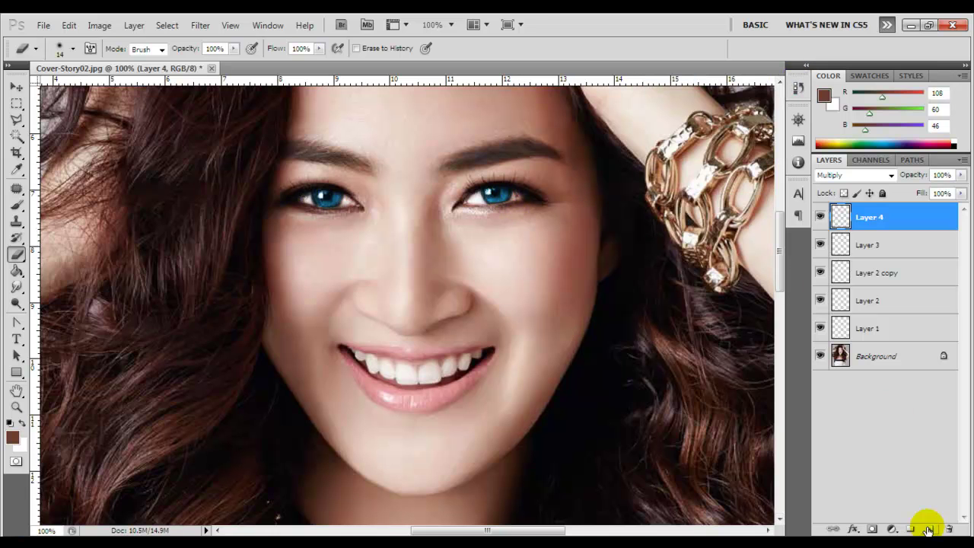
left_click(929, 528)
left_click(12, 437)
key("Return")
right_click(477, 217)
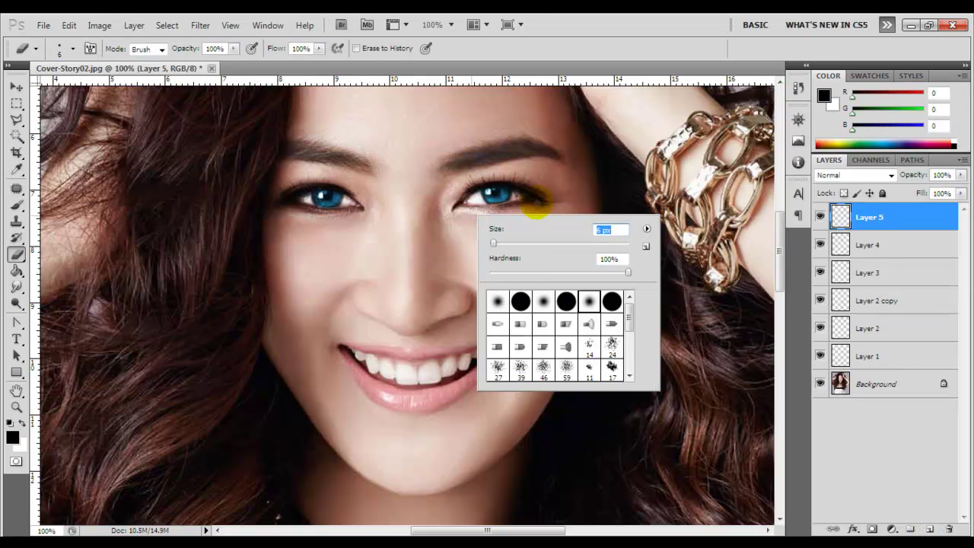
left_click(539, 198)
key("b")
right_click(533, 203)
left_click(532, 204)
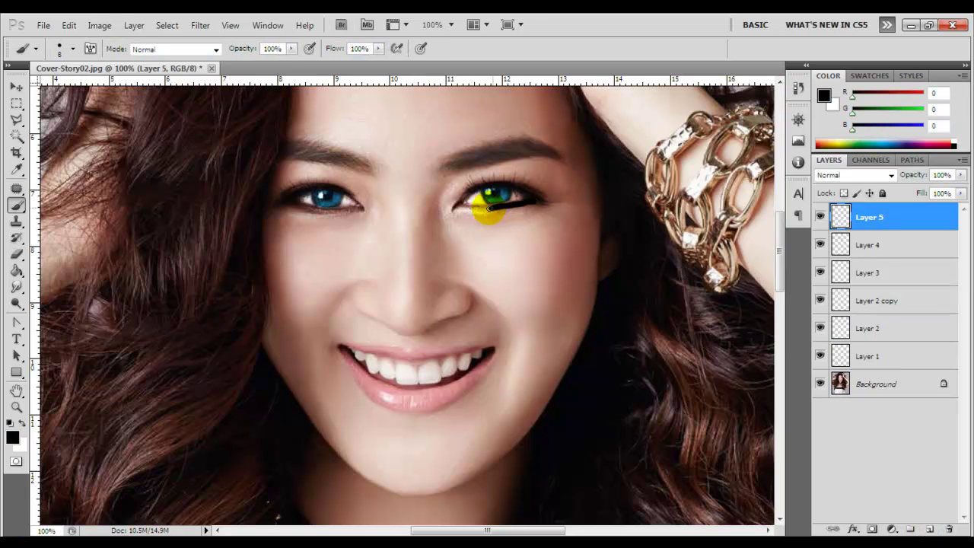
left_click_drag(477, 211, 544, 196)
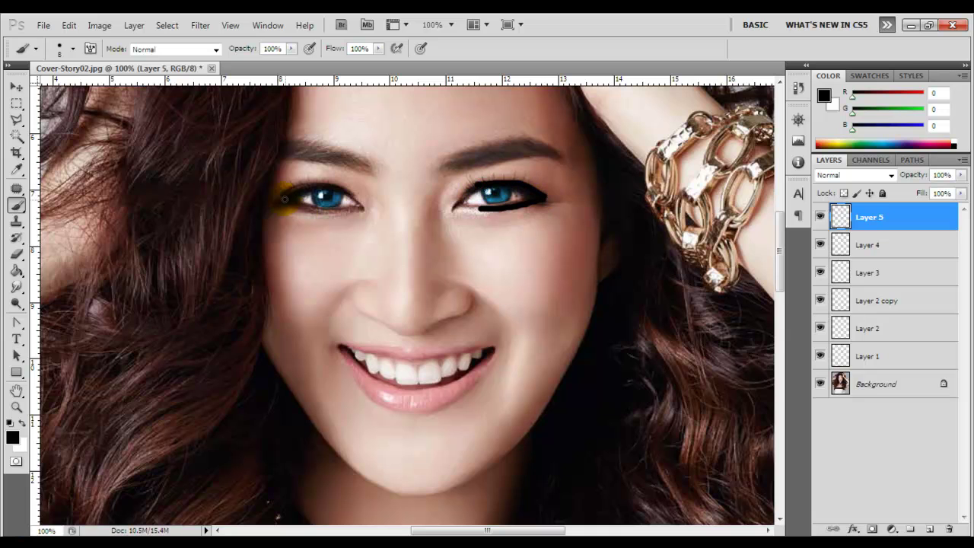
left_click_drag(302, 185, 273, 204)
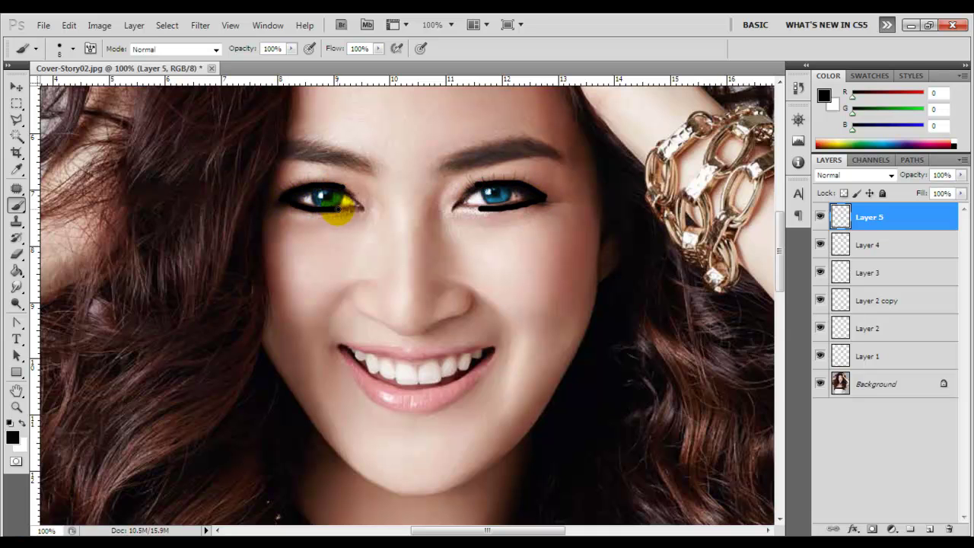
Thin the lower liner under both eyes with a 16 px eraser
left_click(13, 259)
right_click(482, 220)
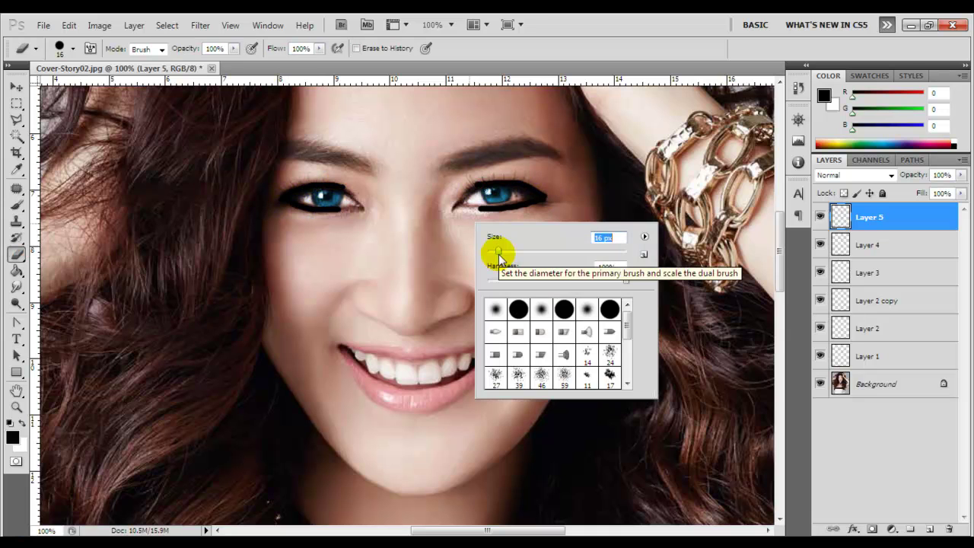
left_click(504, 219)
left_click_drag(478, 215, 495, 210)
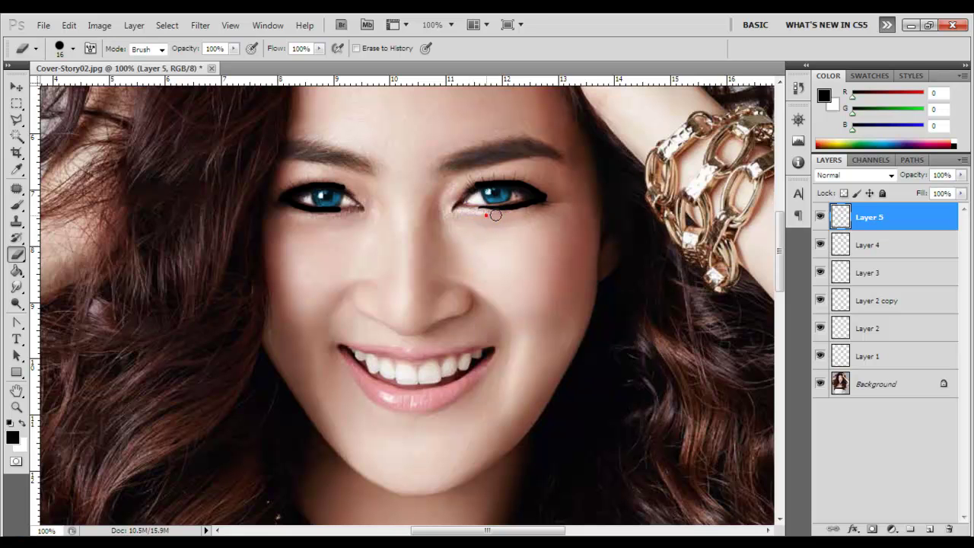
mouse_move(319, 218)
left_mouse_down()
mouse_move(333, 218)
mouse_move(353, 187)
left_mouse_up()
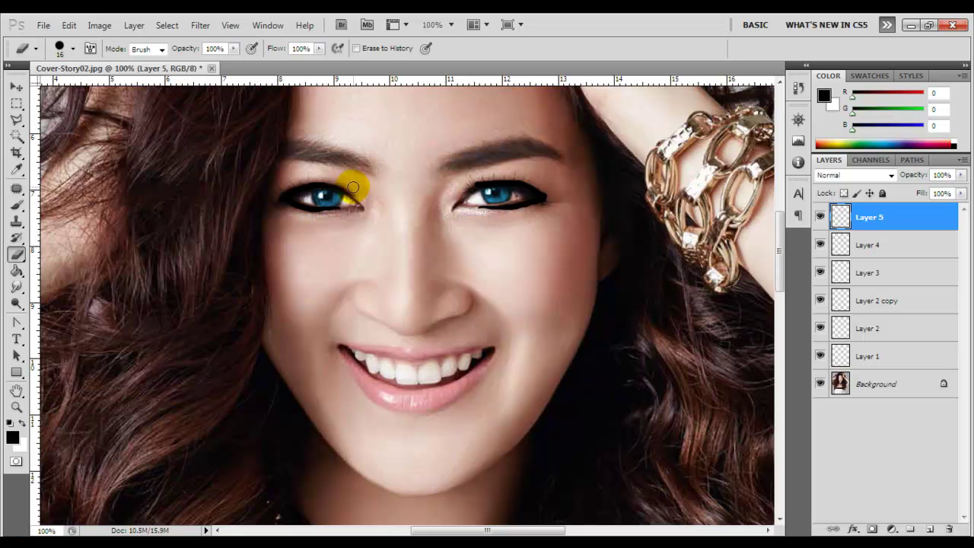
Set the liner layer to Multiply and soften it with a 5-pixel Gaussian Blur
key("v")
left_click(855, 175)
left_click(200, 25)
left_click(380, 209)
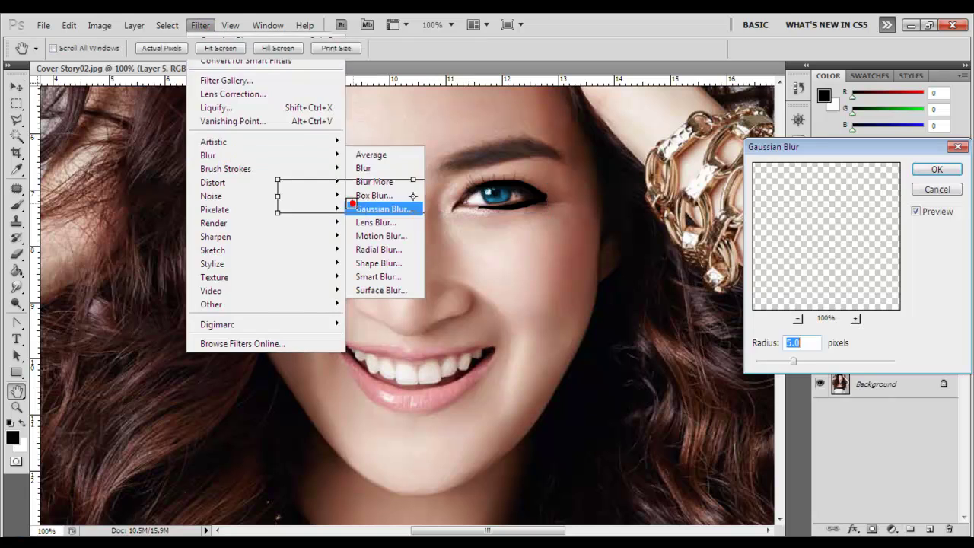
left_click(937, 169)
left_click(17, 254)
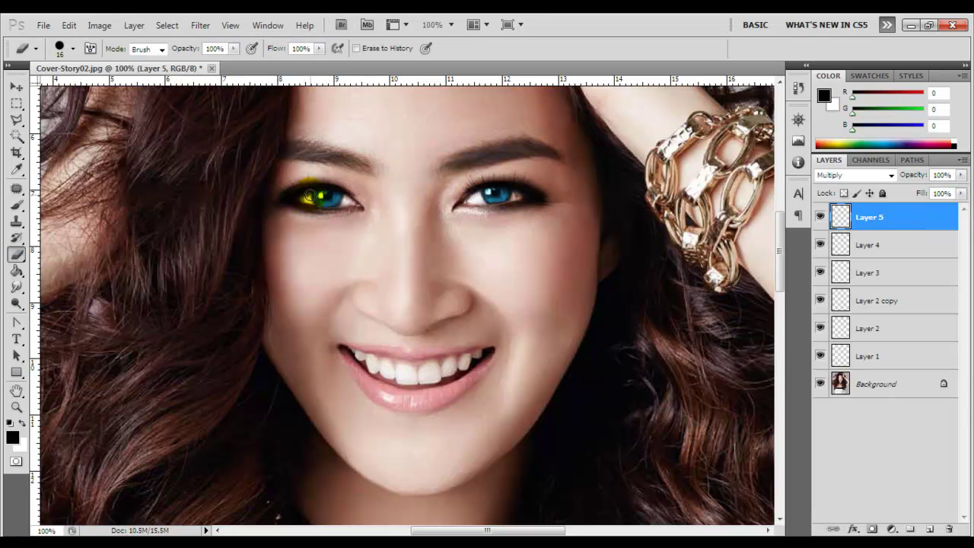
On a new layer, paint brown eyeshadow over the eyelids
left_click(929, 528)
left_click(12, 437)
left_click(537, 217)
key("Return")
key("b")
right_click(560, 202)
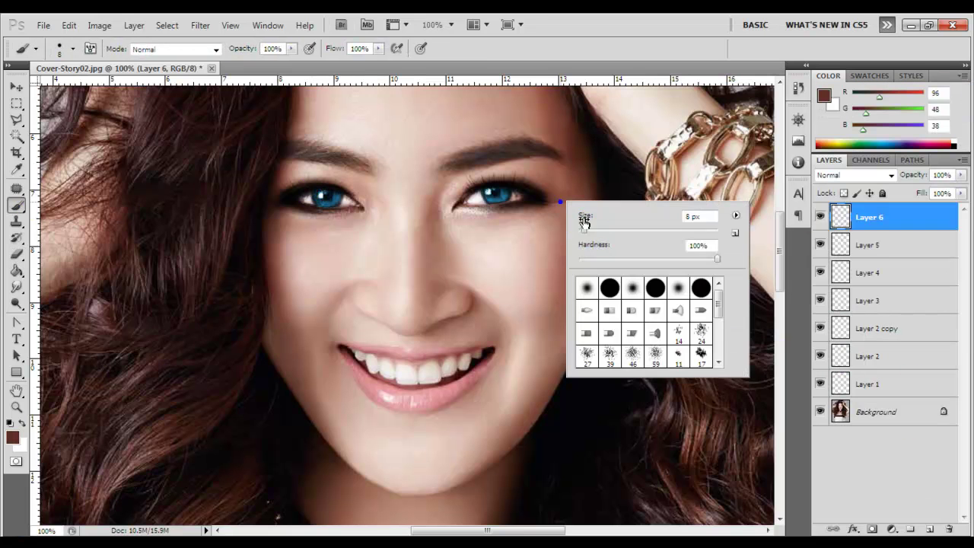
left_click_drag(555, 167, 549, 190)
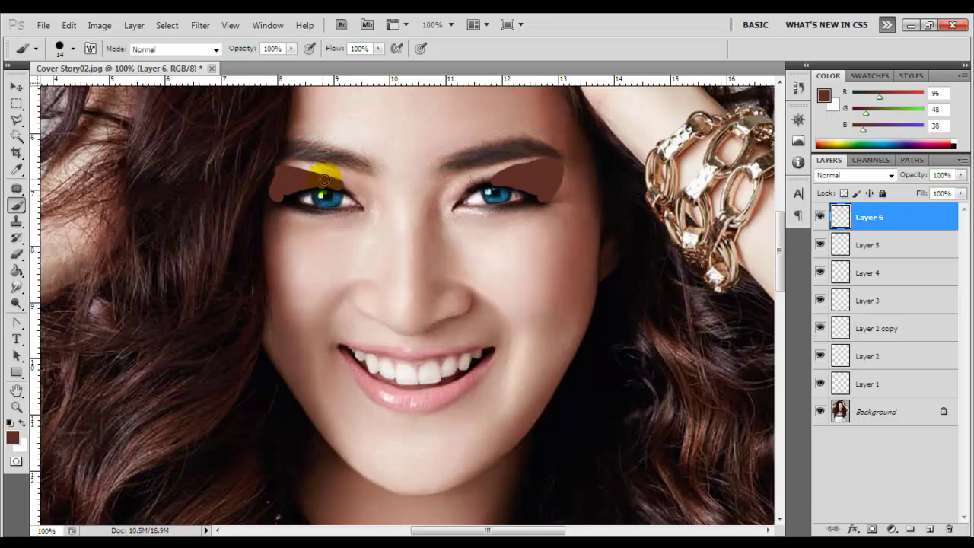
Fade the eyeshadow edges near the brow with a 31 px eraser at 34%
left_click(30, 256)
right_click(437, 242)
left_click_drag(462, 270, 467, 271)
key("Return")
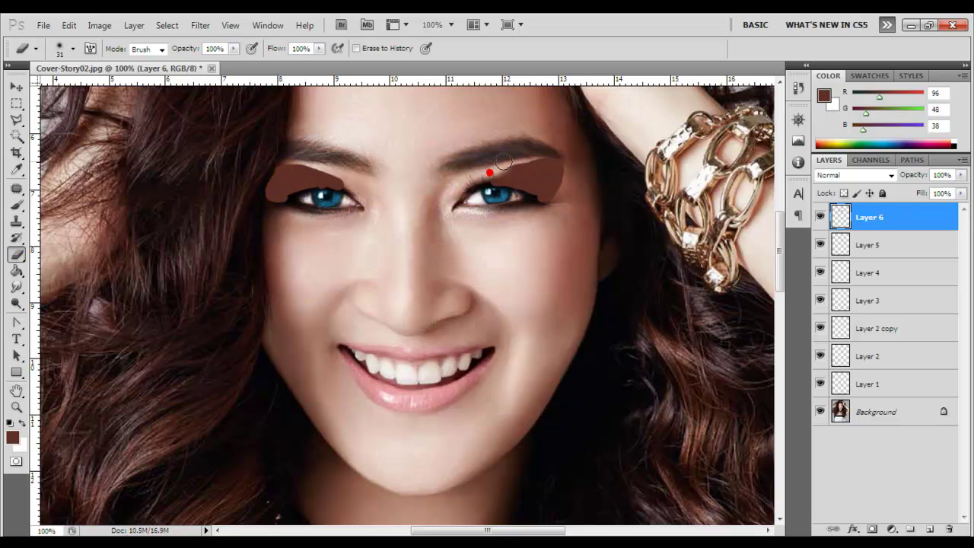
left_click_drag(234, 48, 187, 61)
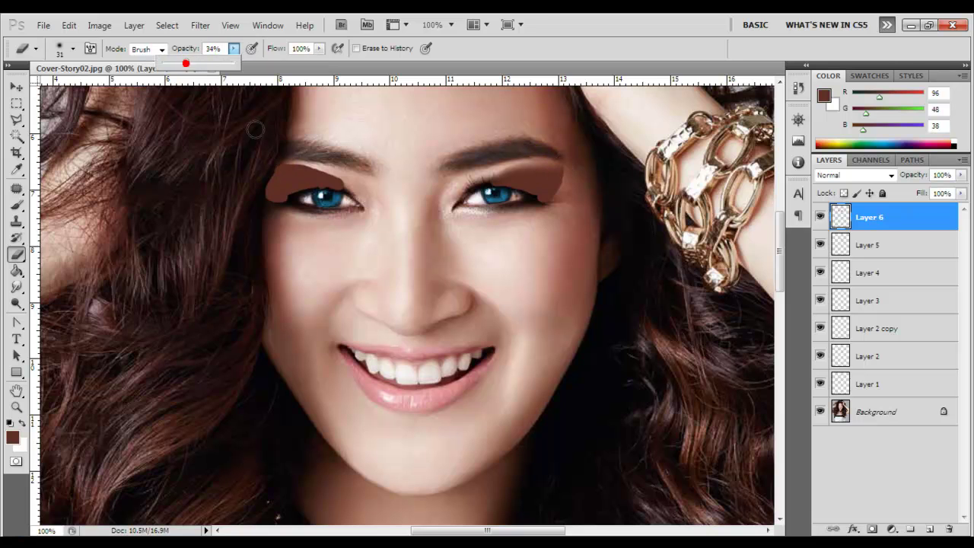
left_click_drag(300, 163, 328, 177)
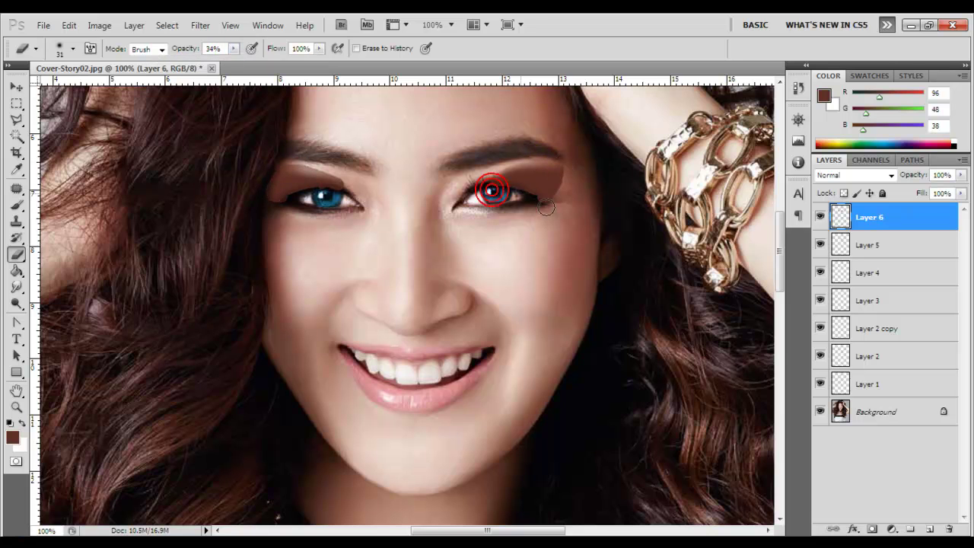
Apply Gaussian Blur to the eyeshadow and fade the layer to 48% opacity
left_click(200, 25)
left_click(365, 207)
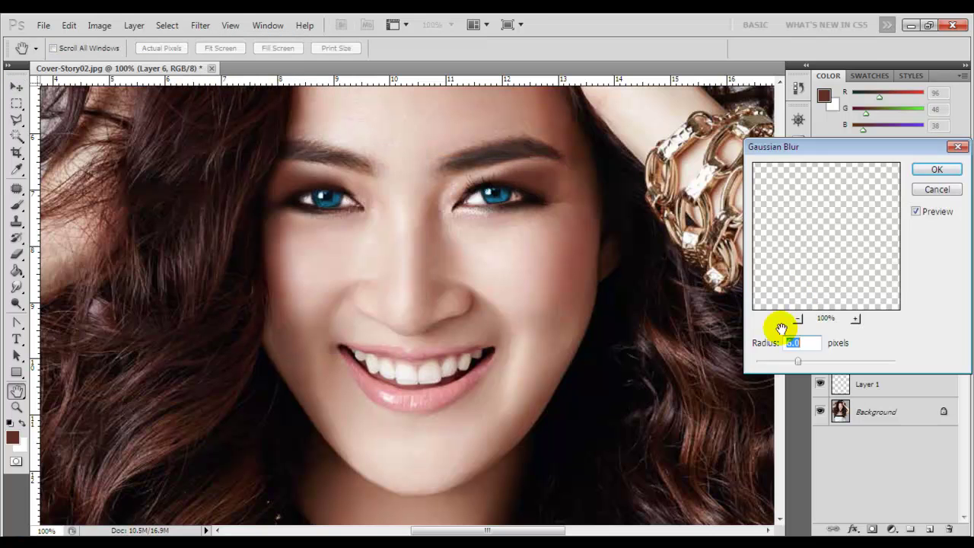
left_click(936, 168)
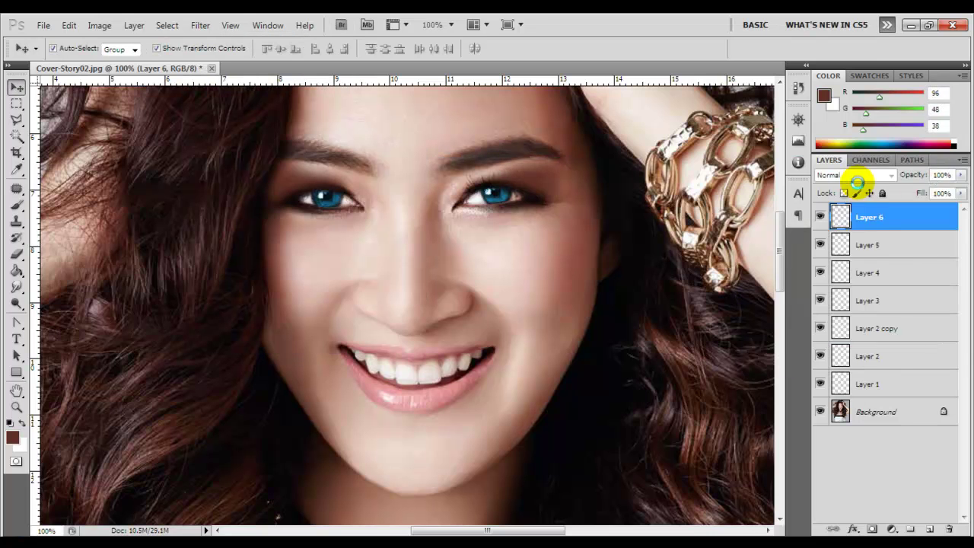
left_click(960, 174)
left_click_drag(957, 188, 921, 187)
Apply Motion Blur to the eyeshadow at angle 0 and distance 49 pixels
left_click(200, 25)
left_click(373, 236)
left_click_drag(888, 430, 890, 428)
left_click_drag(788, 475, 805, 476)
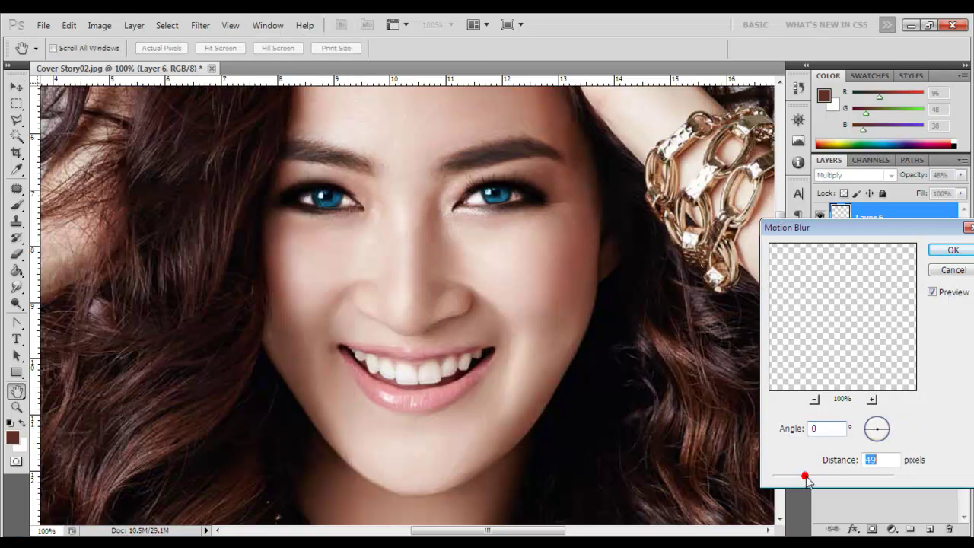
left_click(951, 251)
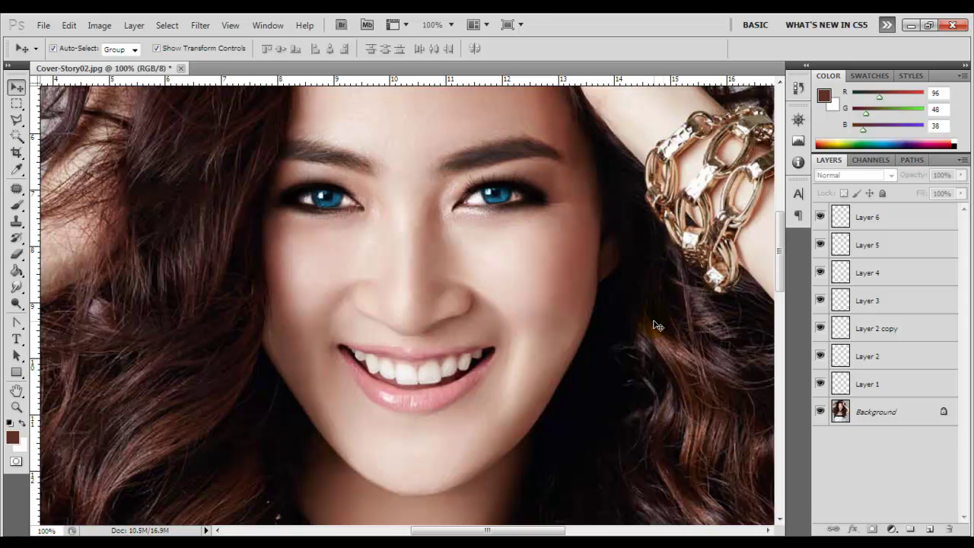
Select eyeshadow Layer 6 and set the eraser strength to 11%
left_click(859, 218)
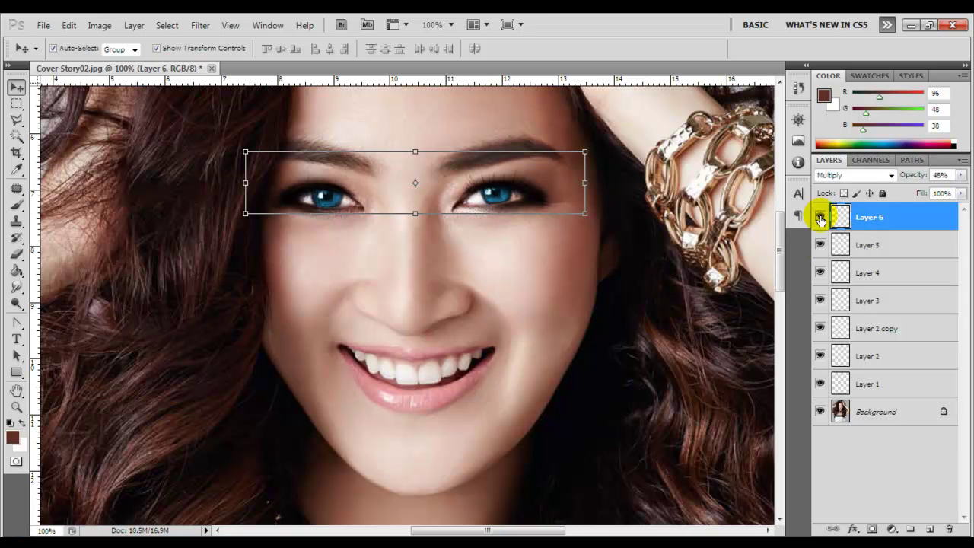
key("b")
right_click(542, 169)
key("1")
key("1")
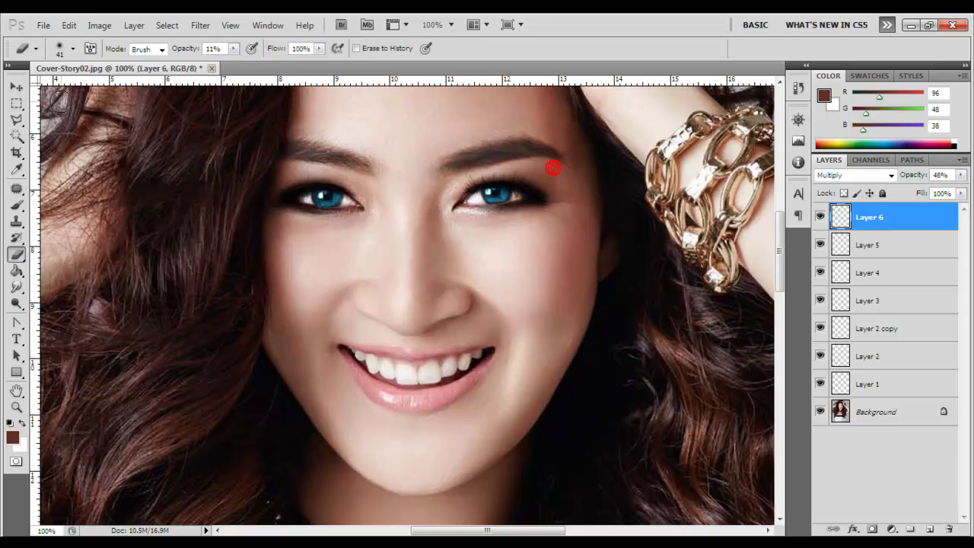
key("v")
Set the eyeshadow Layer 6 opacity to 60%
right_click(858, 217)
left_click(937, 175)
type("60")
left_click(911, 216)
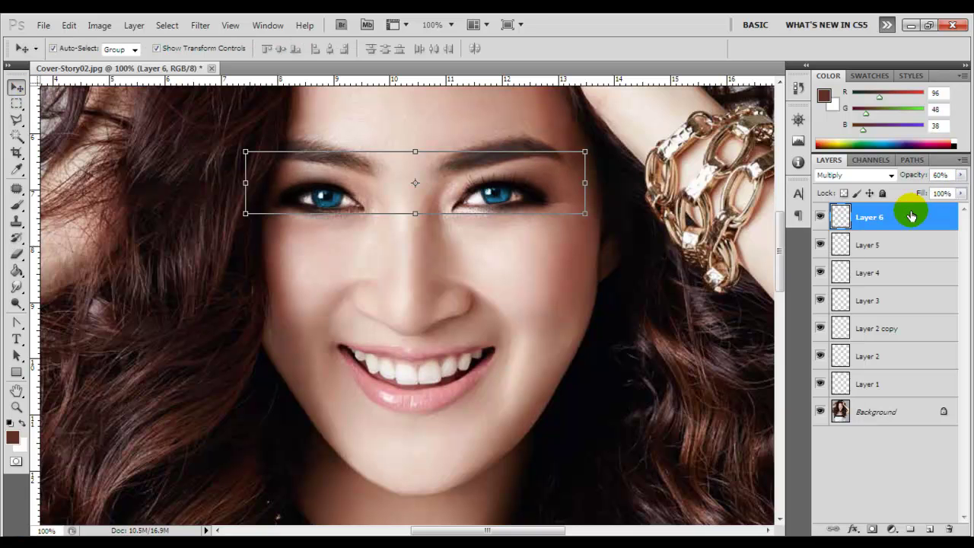
left_click(881, 465)
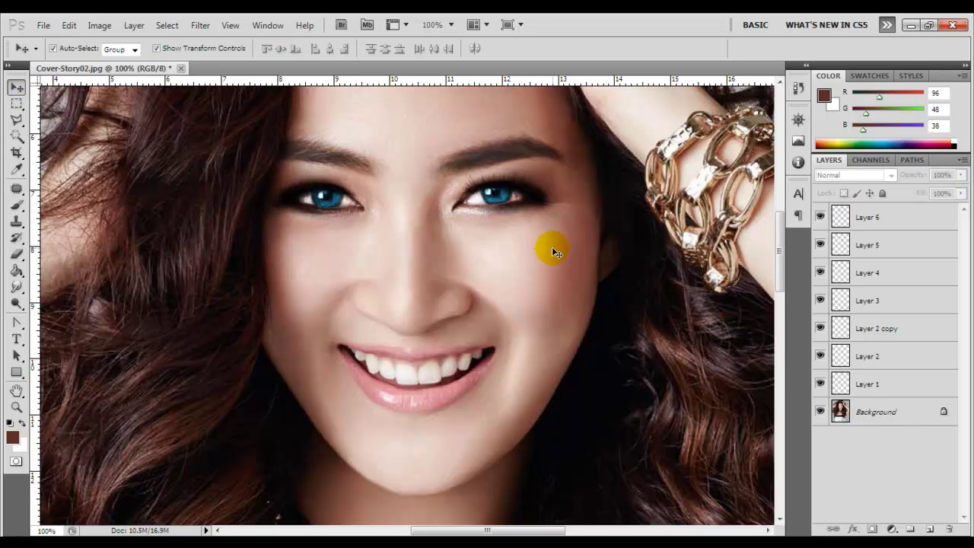
left_click_drag(551, 250, 595, 340)
On new Layer 7, paint brown strokes over the eyebrows
left_click(929, 530)
left_click(17, 204)
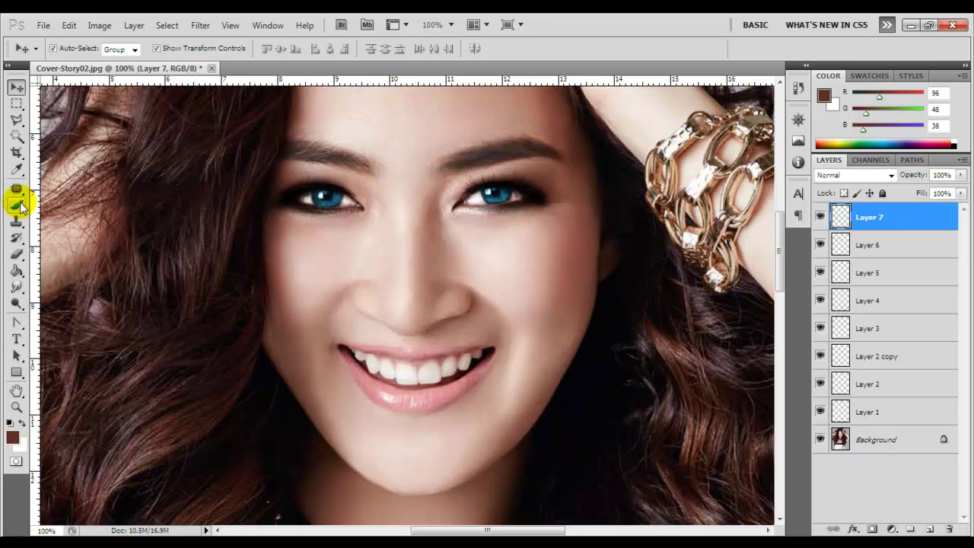
left_click(450, 167)
left_click_drag(455, 164, 521, 144)
key("ctrl+z")
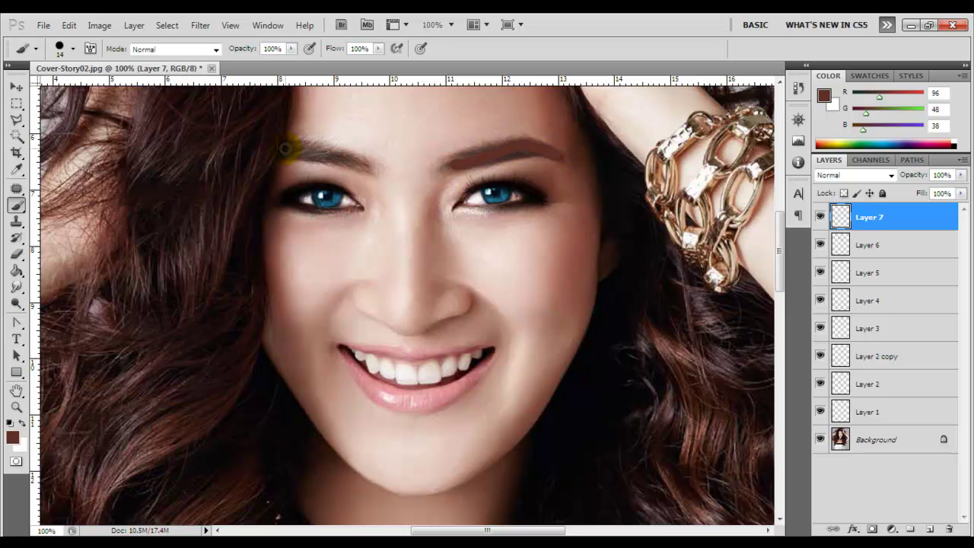
key("v")
left_click(561, 152)
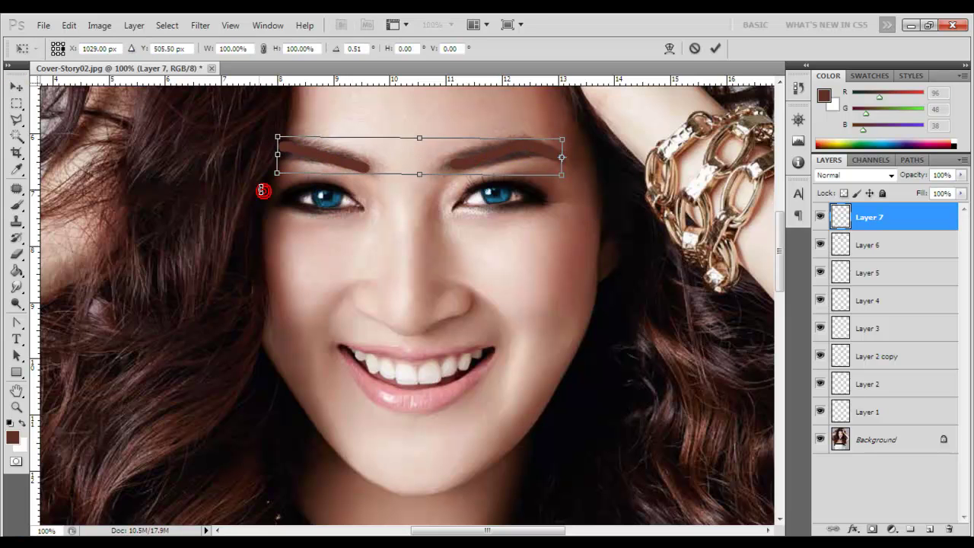
Shape the eyebrow ends with the eraser at sizes 70 and 20, opacity 31%
key("Escape")
key("e")
right_click(376, 159)
type("70")
key("Return")
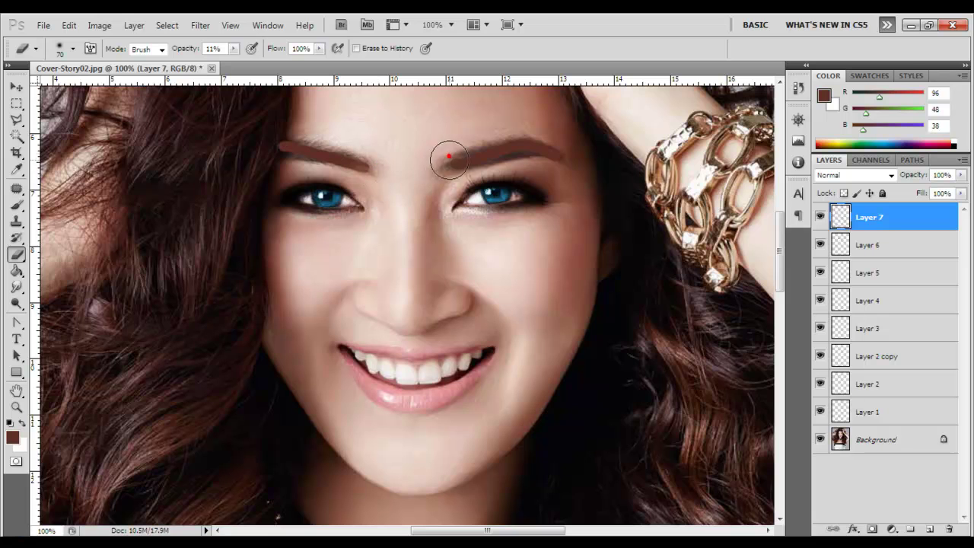
right_click(628, 289)
type("20")
left_click(535, 159)
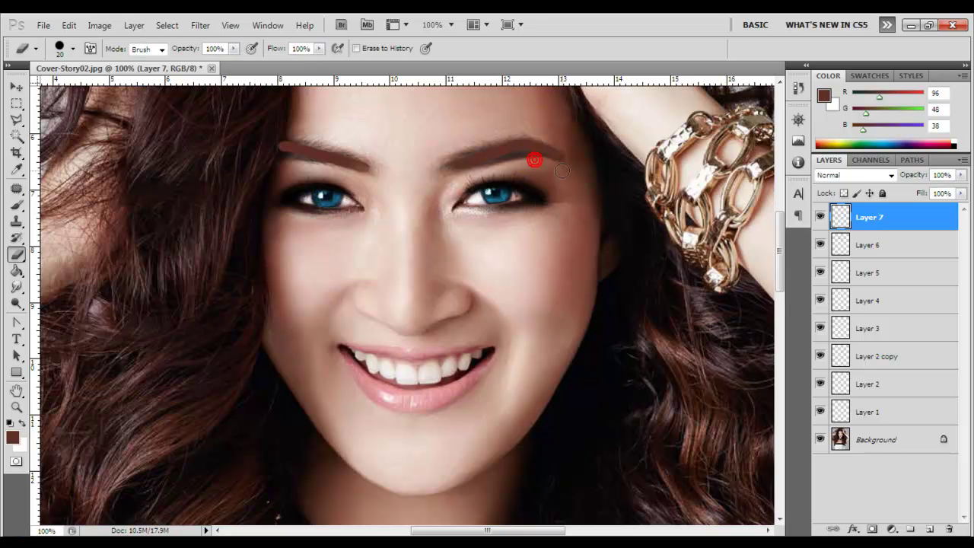
right_click(294, 173)
left_click(233, 48)
right_click(317, 156)
Blur the eyebrow paint with 4-pixel Gaussian Blur, Multiply blending, about 36% opacity
left_click(16, 83)
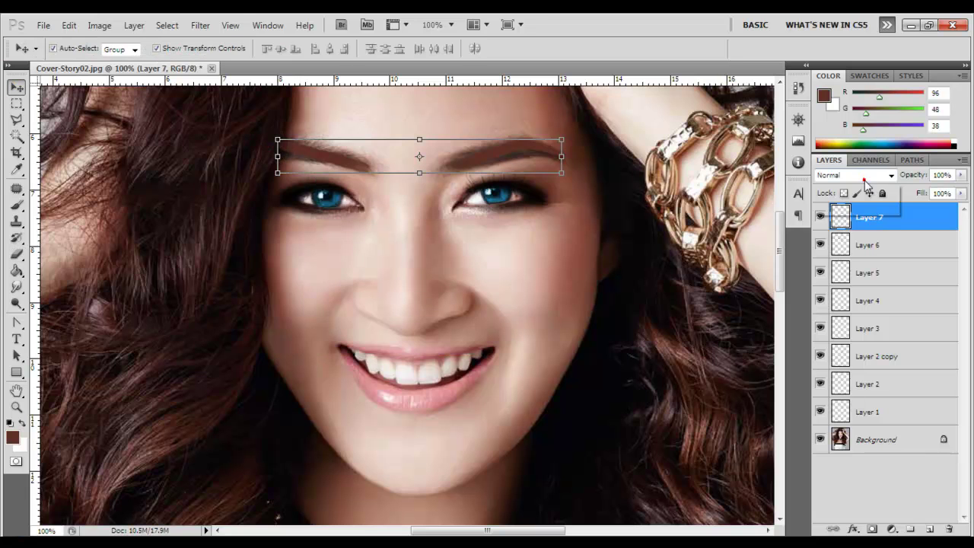
left_click(200, 25)
left_click(381, 209)
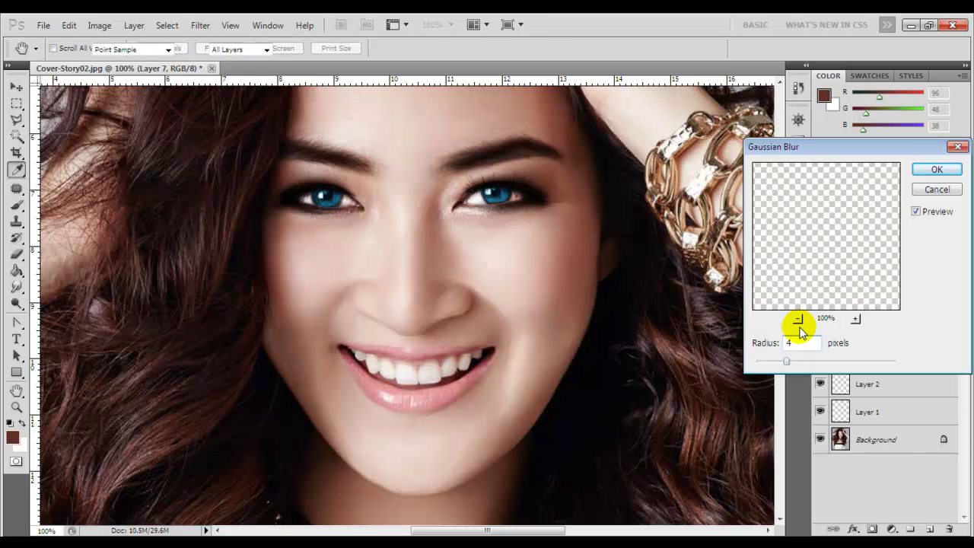
key("Return")
left_click(961, 175)
left_click_drag(896, 191, 905, 194)
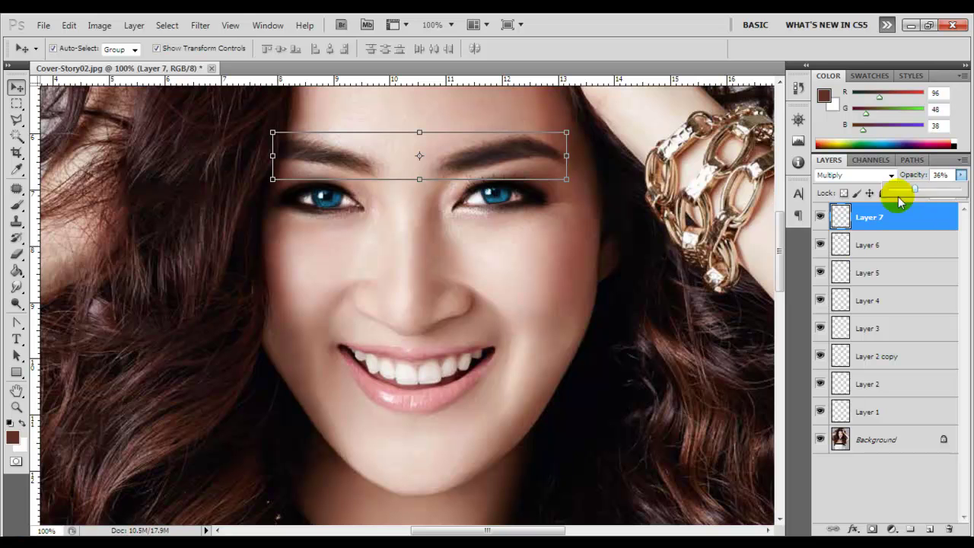
left_click(715, 281)
left_click_drag(781, 251, 778, 224)
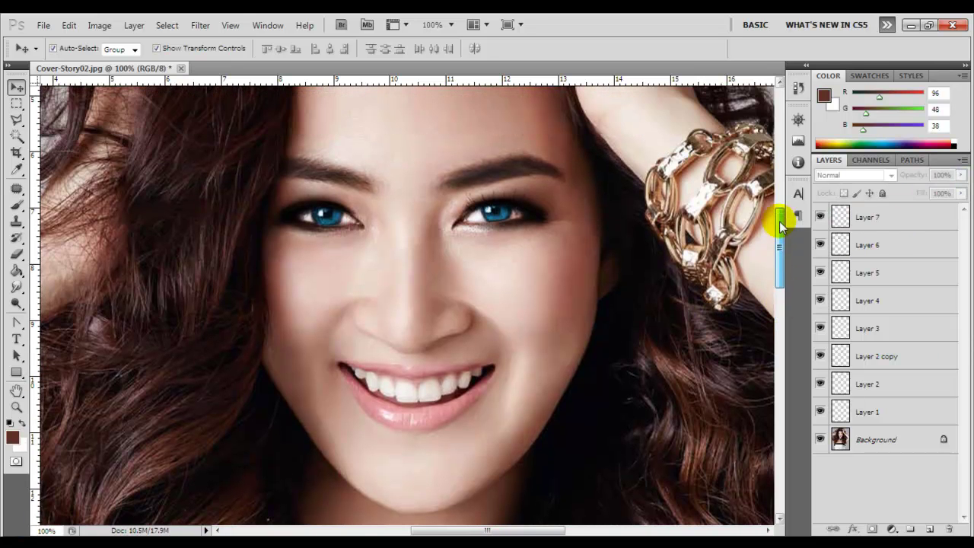
left_click(929, 528)
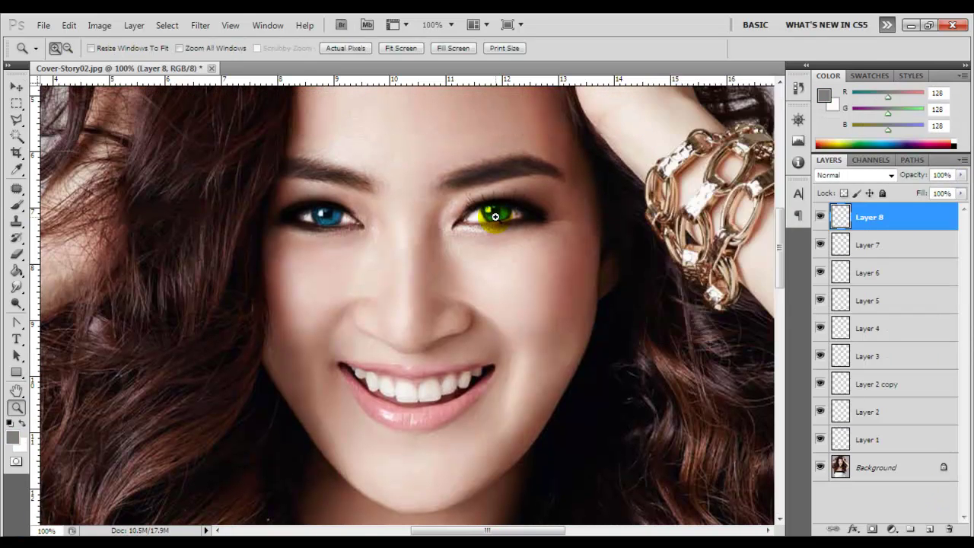
Paint grey over the eye whites on Layer 8 and set it to Hue blending
left_click(495, 217)
key("b")
right_click(509, 209)
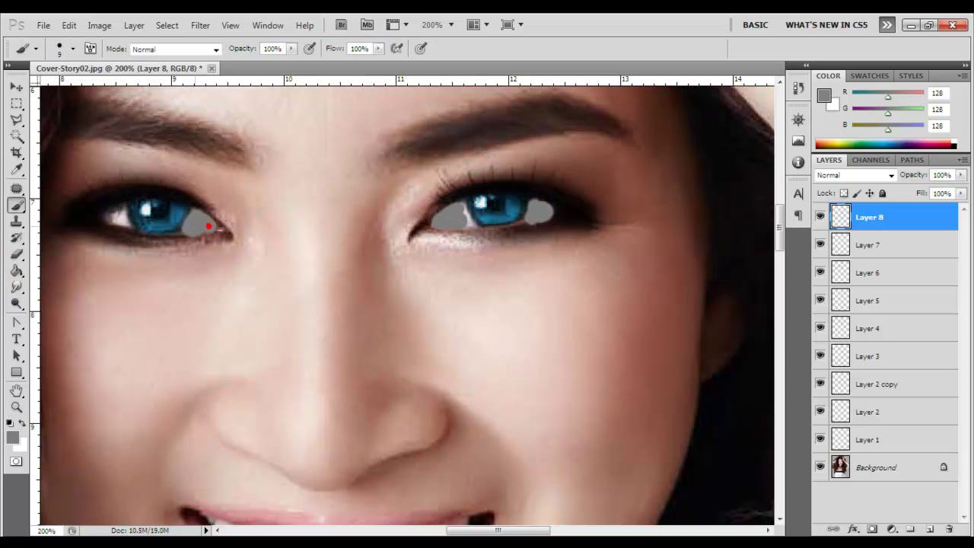
left_click(878, 179)
left_click(859, 506)
Erase excess grey along the lower eyelid and compare Layer 8 on and off
key("e")
right_click(251, 260)
left_click(308, 315)
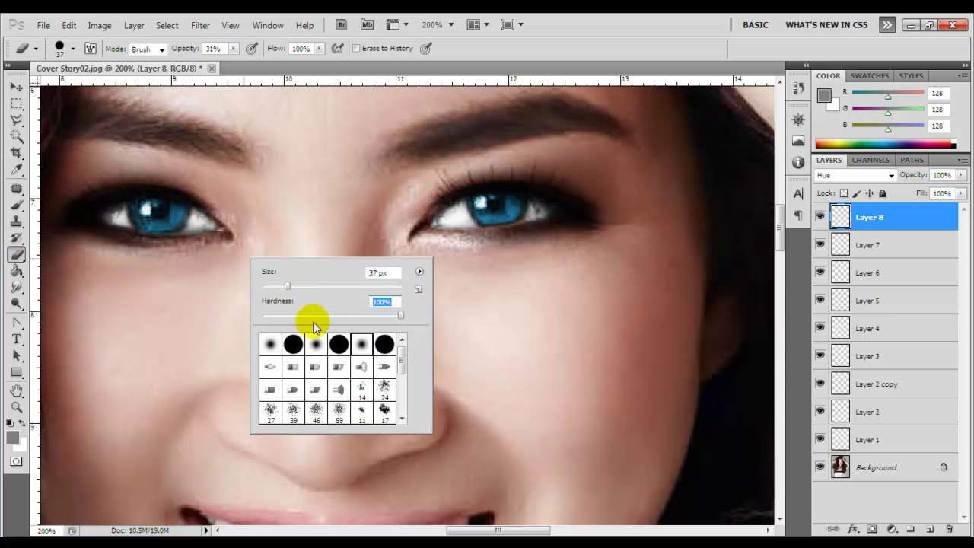
left_click_drag(195, 240, 218, 236)
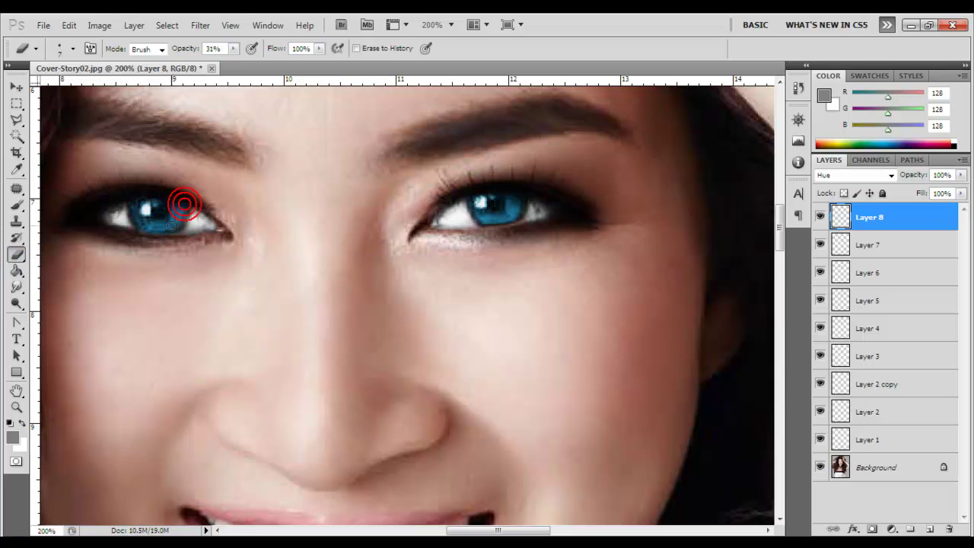
key("v")
left_click(820, 216)
left_click(820, 216)
Zoom back to 100%, duplicate the Background layer, and start a Gaussian Blur on the copy
key("z")
left_click(507, 228, "alt")
left_click_drag(524, 530, 565, 531)
left_click(883, 467)
right_click(902, 463)
left_click(875, 365)
left_click(608, 174)
key("v")
left_click(200, 25)
left_click(380, 202)
double_click(804, 342)
Apply a 4-pixel Gaussian blur to the Background copy and hide it behind a black mask
type("4")
left_click(915, 211)
left_click(915, 210)
left_click(915, 211)
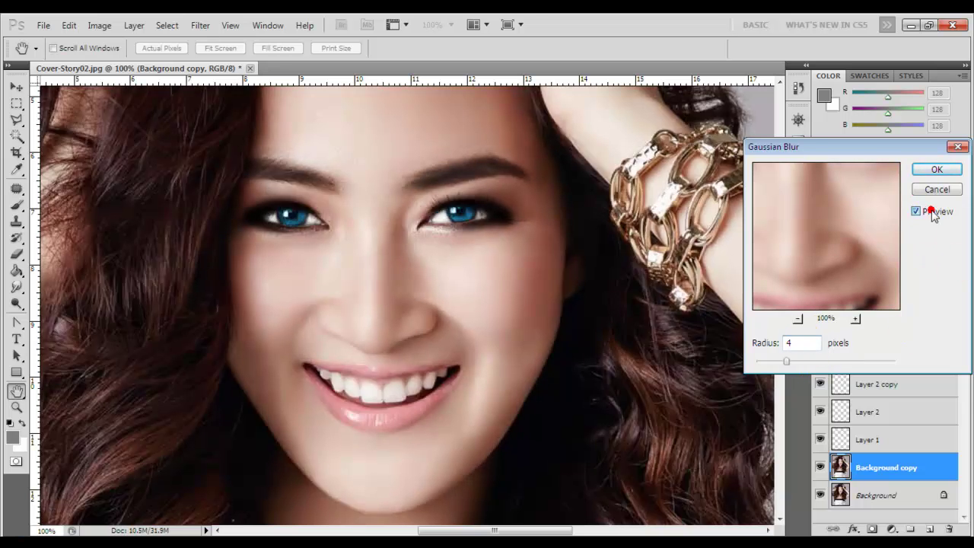
key("Return")
left_click(871, 528, "alt")
Set up the soft brush at 25% opacity and shrink it from 44 to 24 px
key("b")
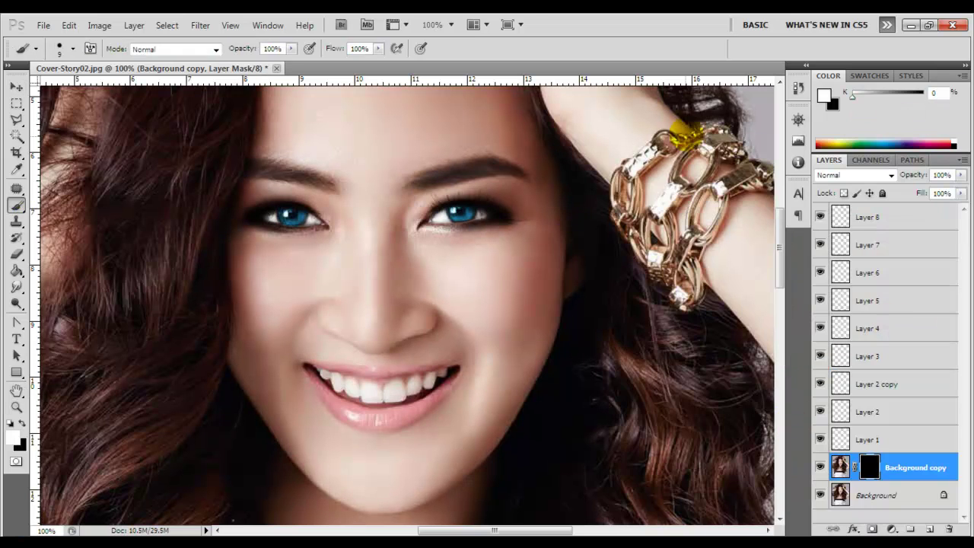
left_click_drag(779, 247, 779, 233)
right_click(419, 210)
left_click_drag(454, 233, 467, 236)
key("Return")
key("2")
key("5")
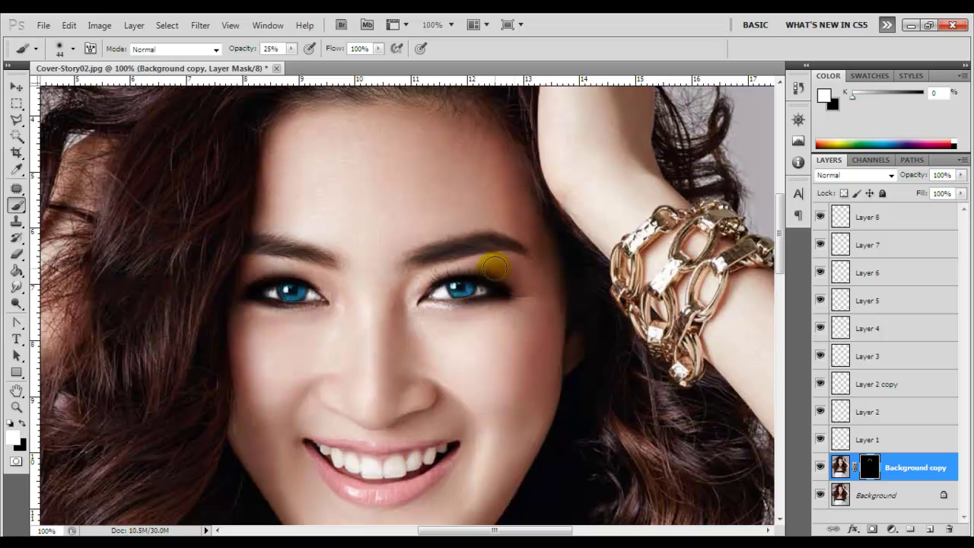
key("bracketleft")
key("bracketleft")
scroll(739, 337, "down", 3)
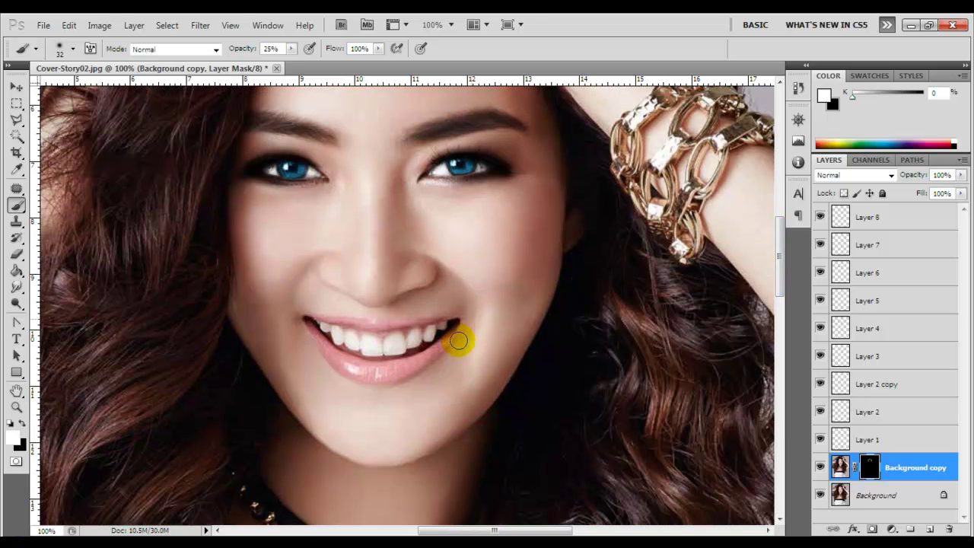
Raise brush opacity to 83% and paint smoothing over the cheek and forehead
right_click(553, 192)
key("Return")
key("8")
key("3")
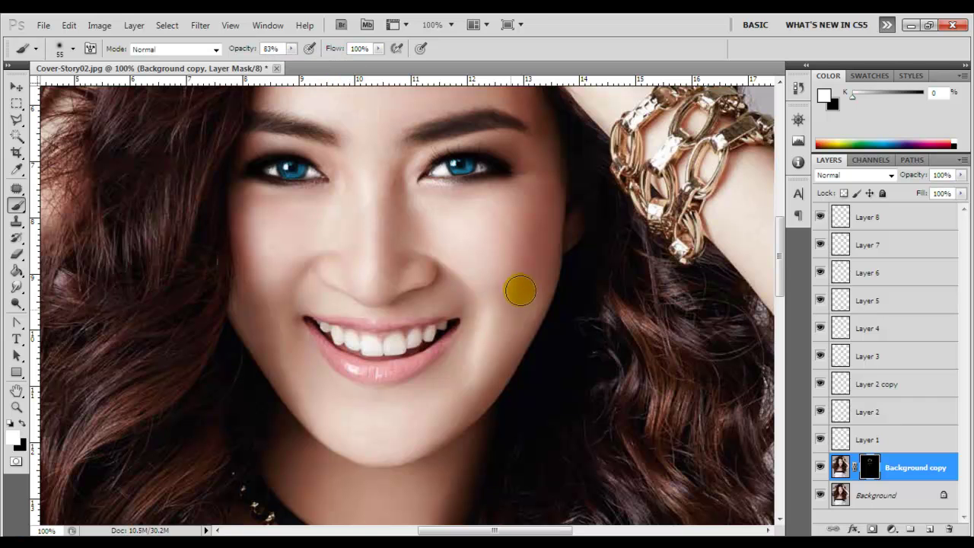
mouse_move(317, 216)
left_mouse_down()
mouse_move(259, 303)
mouse_move(282, 246)
mouse_move(499, 219)
left_mouse_up()
scroll(280, 236, "up", 3)
scroll(277, 221, "up", 2)
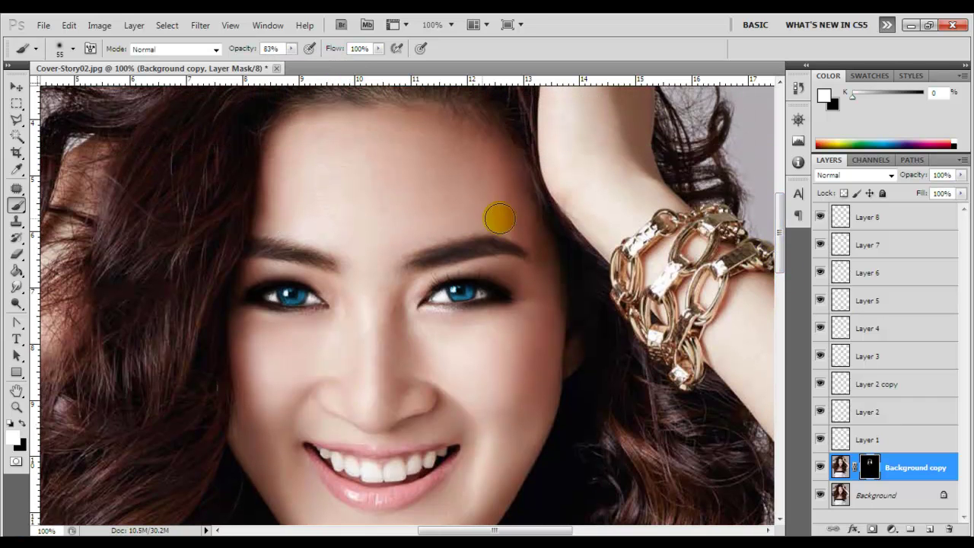
left_click_drag(305, 137, 372, 409)
Smooth the skin beside the nose, left smile line and right nostril, undoing the last stroke
right_click(392, 334)
left_click(404, 337)
left_click(419, 334)
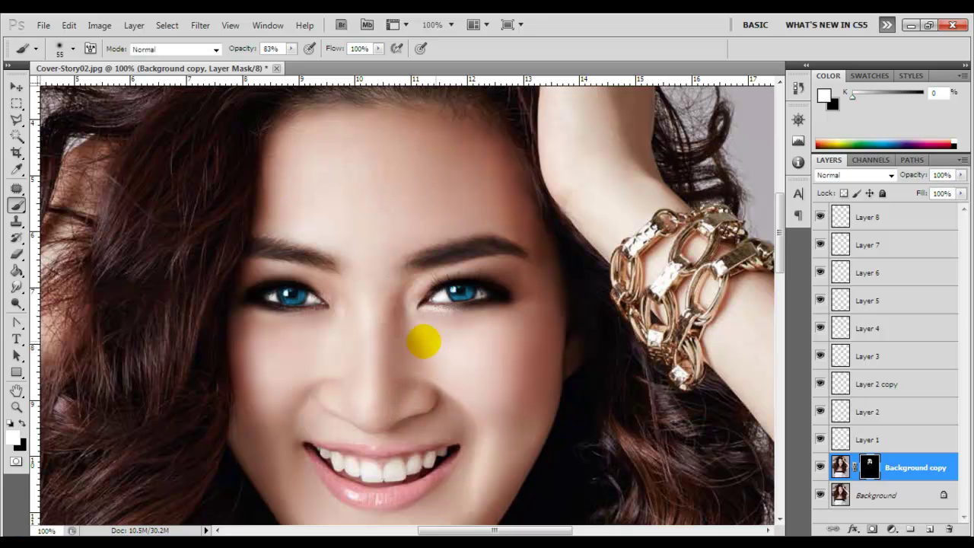
left_click(351, 328)
scroll(351, 328, "down", 5)
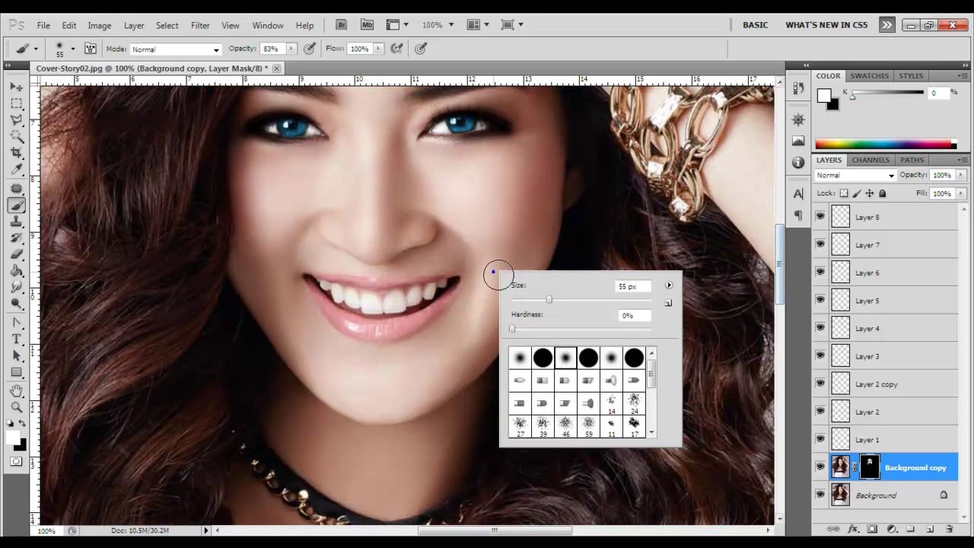
left_click(313, 253)
left_click_drag(313, 252, 322, 233)
left_click(438, 224)
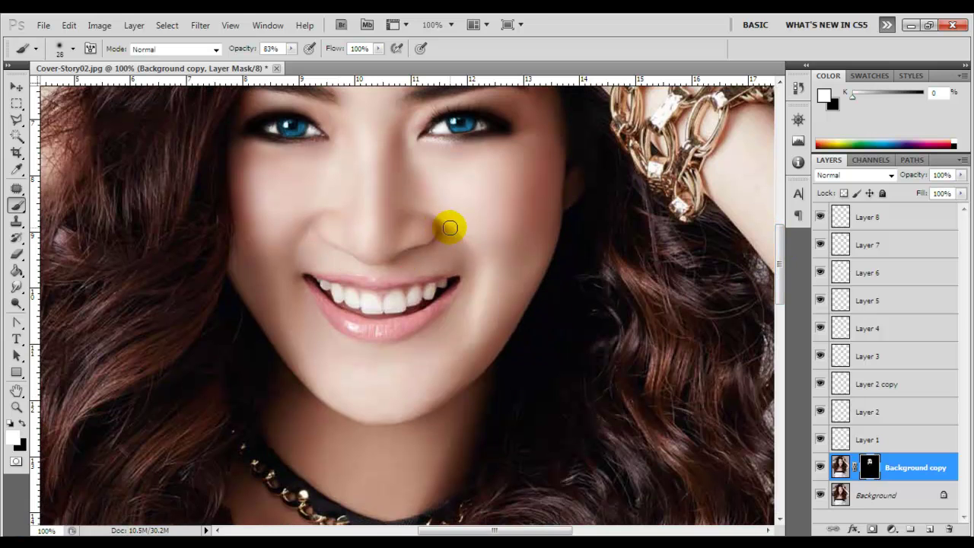
right_click(452, 313)
key("ctrl+BackSpace")
Raise the brush opacity to 84% and enlarge the brush to 56 px
left_click_drag(289, 314, 272, 256)
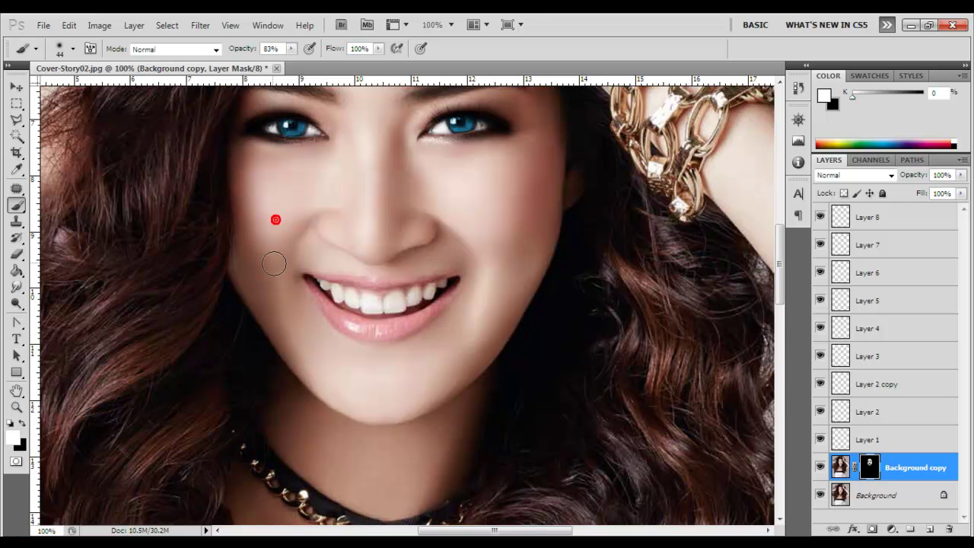
left_click_drag(779, 266, 779, 225)
left_click_drag(290, 48, 243, 57)
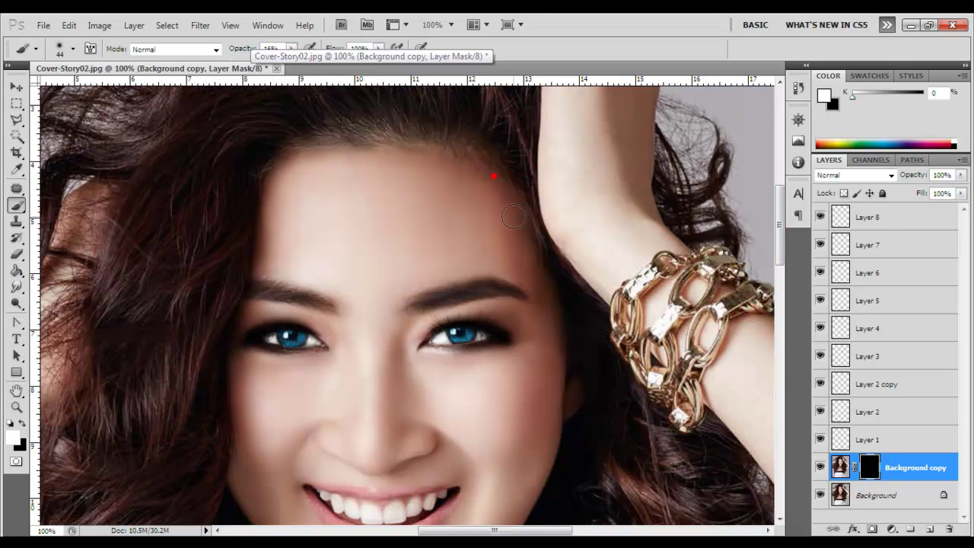
left_click_drag(779, 225, 779, 301)
left_click_drag(290, 48, 282, 72)
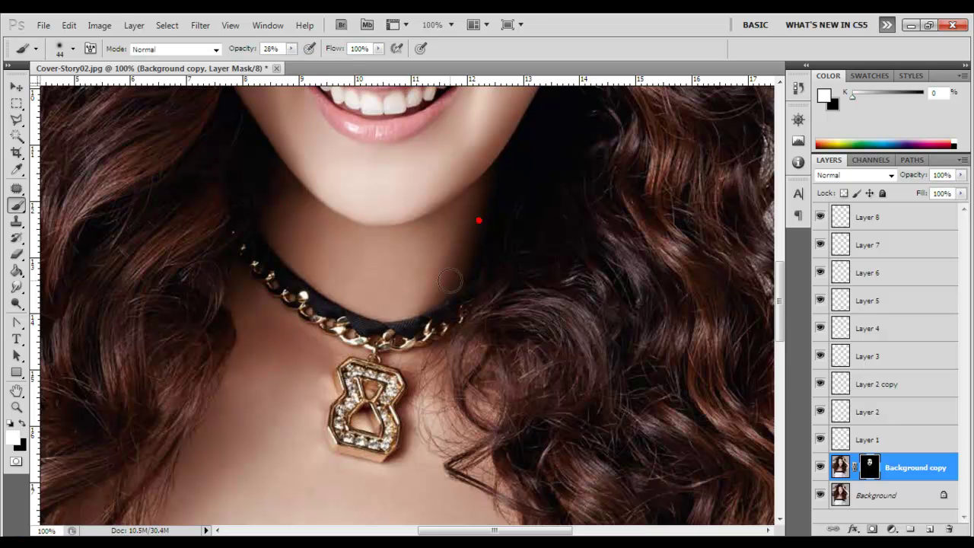
left_click(291, 48)
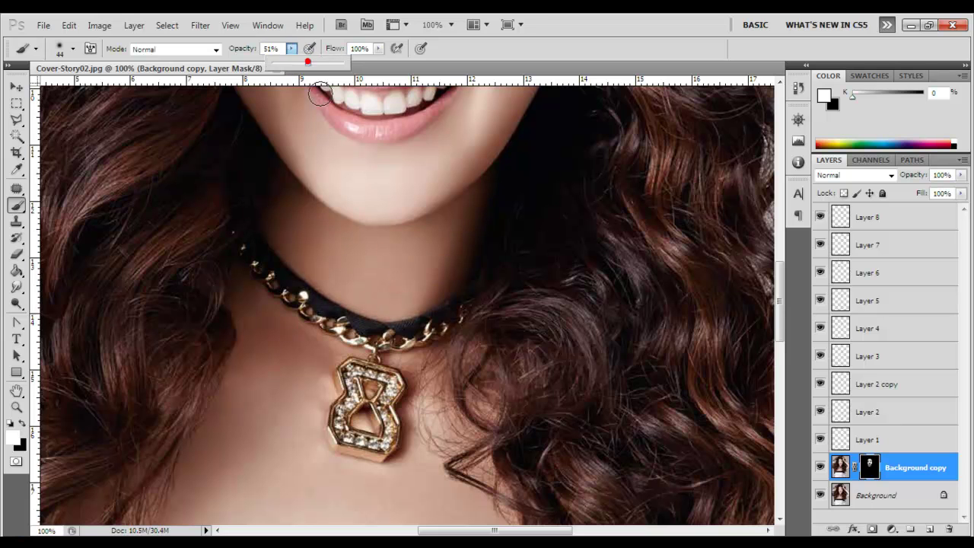
scroll(319, 244, "down", 5)
left_click_drag(291, 48, 263, 65)
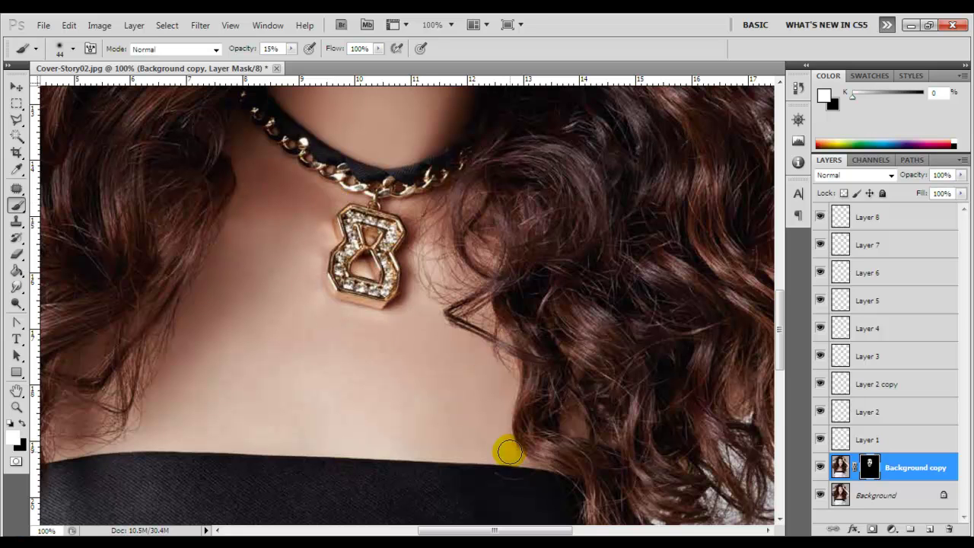
left_click_drag(291, 48, 317, 65)
right_click(257, 241)
left_click_drag(299, 272, 307, 272)
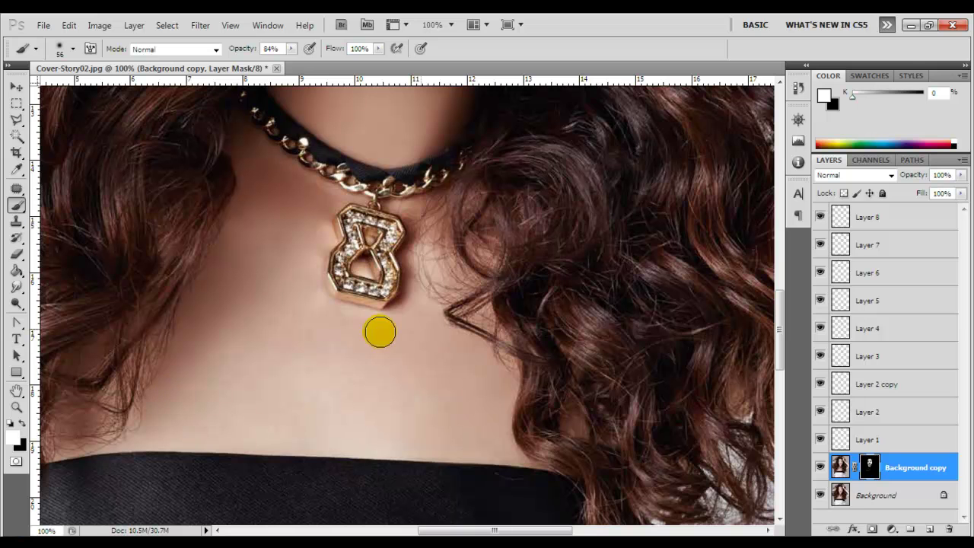
Fit the photo, zoom to 100% on the arm and return to the brush
key("z")
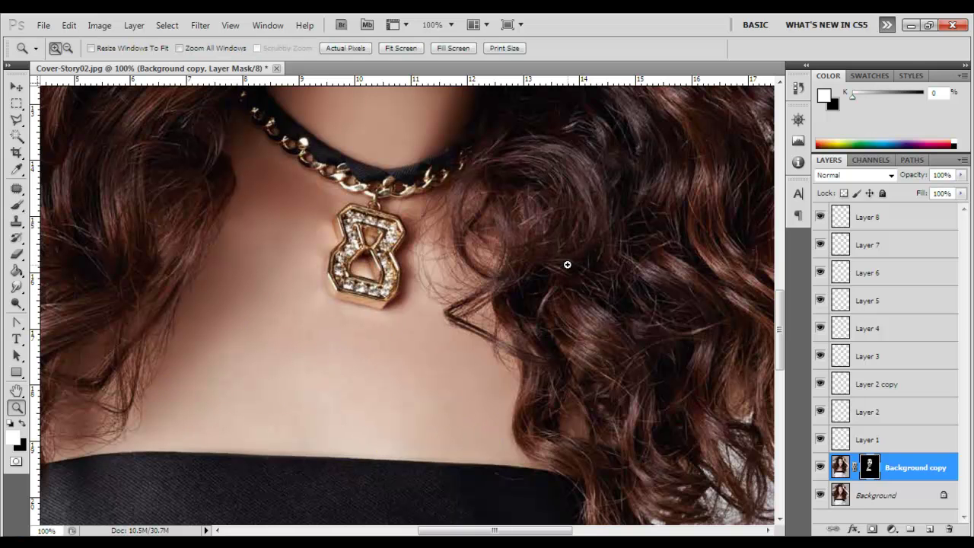
key("ctrl+0")
left_click(297, 222)
left_click(297, 223)
key("b")
right_click(256, 205)
key("Return")
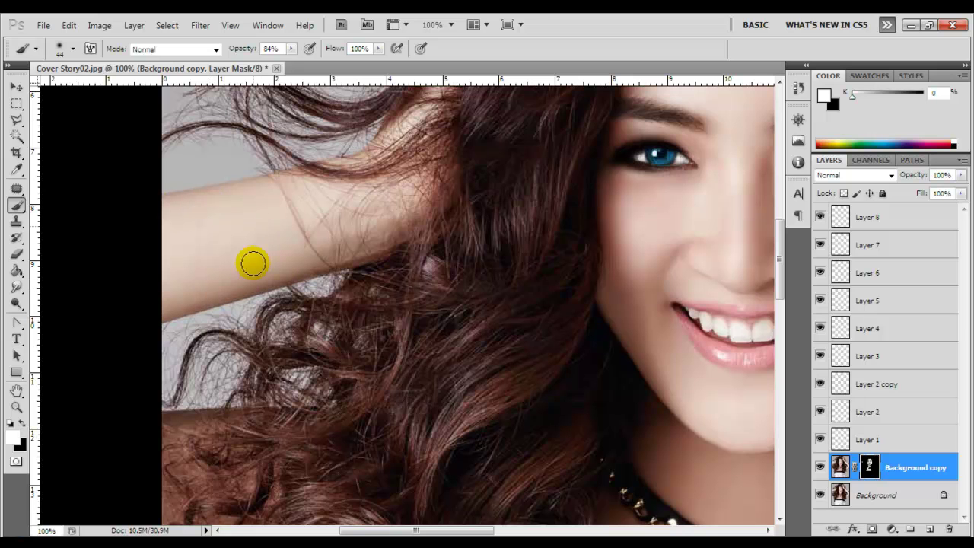
left_click_drag(467, 533, 597, 532)
left_click_drag(780, 283, 780, 206)
Smooth the wrist skin with a 30 px brush at 33% opacity
right_click(338, 228)
type("30")
key("Return")
left_click(292, 48)
left_click_drag(280, 66, 254, 64)
left_click(292, 204)
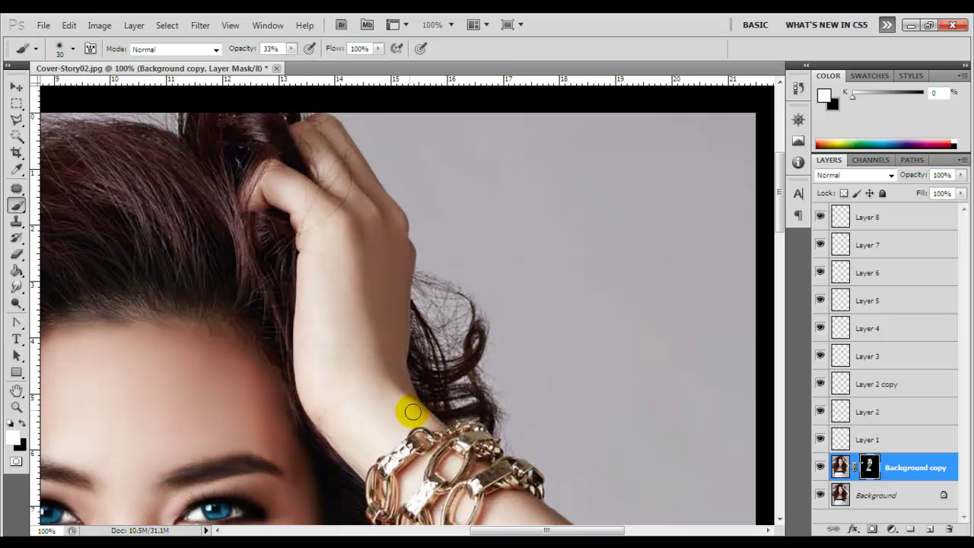
Smooth the forearm with a 57 px brush at 84% opacity
right_click(352, 319)
type("57")
key("Return")
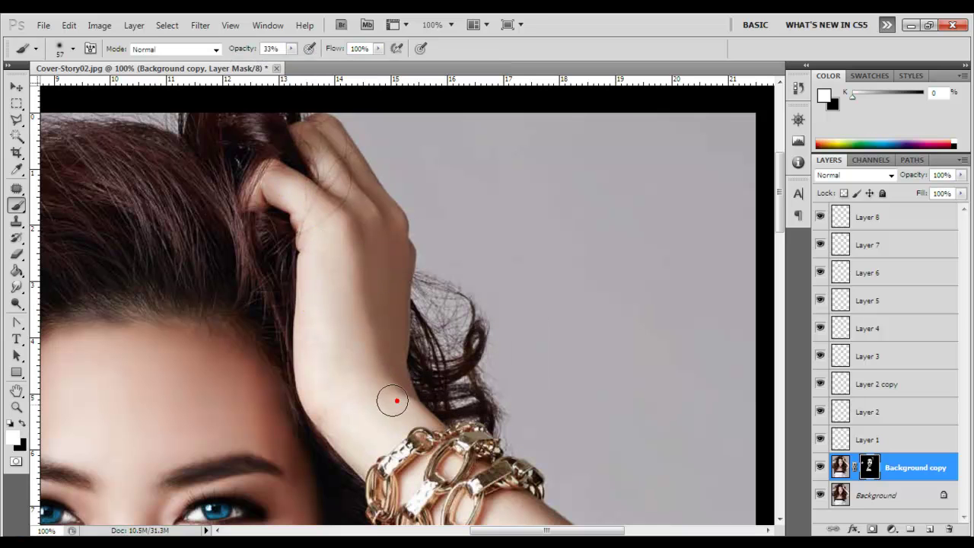
scroll(348, 437, "down", 5)
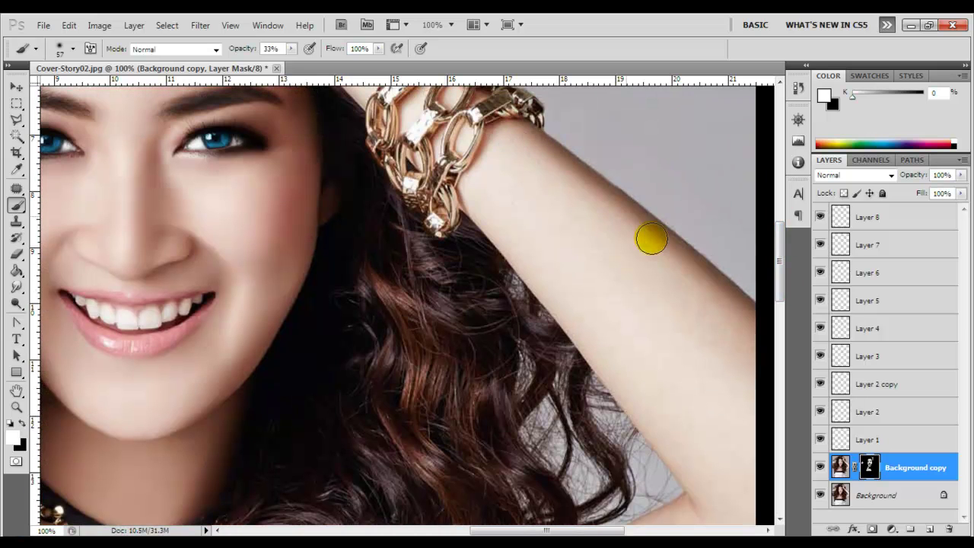
left_click_drag(290, 48, 309, 61)
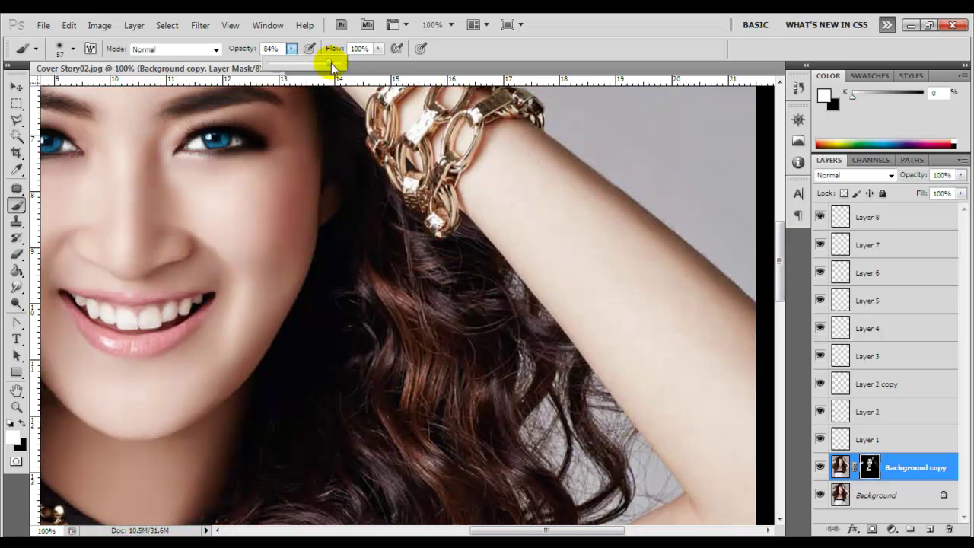
mouse_move(519, 159)
left_mouse_down()
mouse_move(554, 281)
mouse_move(732, 369)
mouse_move(725, 437)
left_mouse_up()
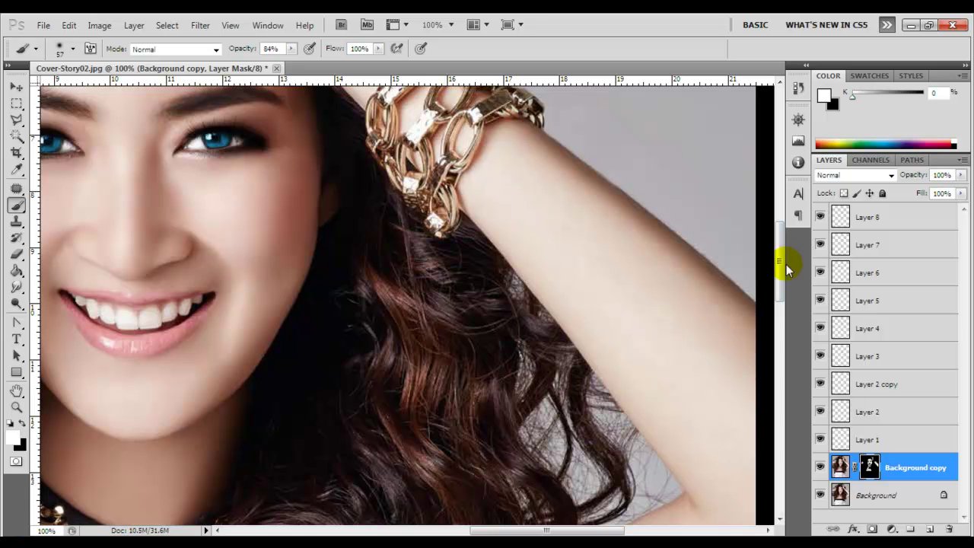
scroll(787, 271, "down", 5)
mouse_move(652, 267)
left_mouse_down()
mouse_move(595, 428)
mouse_move(739, 267)
mouse_move(686, 319)
left_mouse_up()
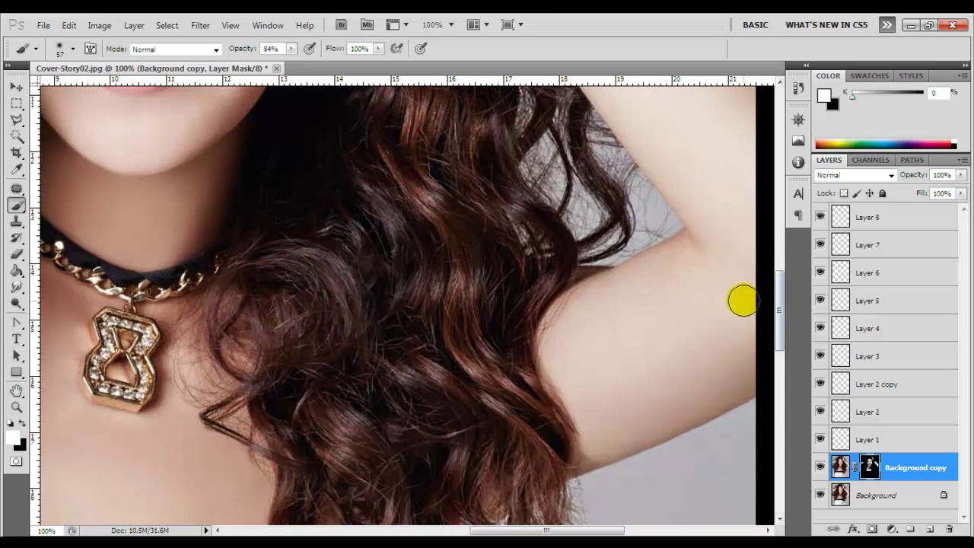
Smooth the upper arm skin with a 28 px brush
right_click(741, 379)
left_click(544, 356)
left_click_drag(547, 323, 620, 392)
Paint the mask along the hair edges and shoulder with a 170 px brush at 100% zoom
key("z")
key("ctrl+0")
left_click(413, 251)
left_click(396, 209)
key("b")
right_click(198, 182)
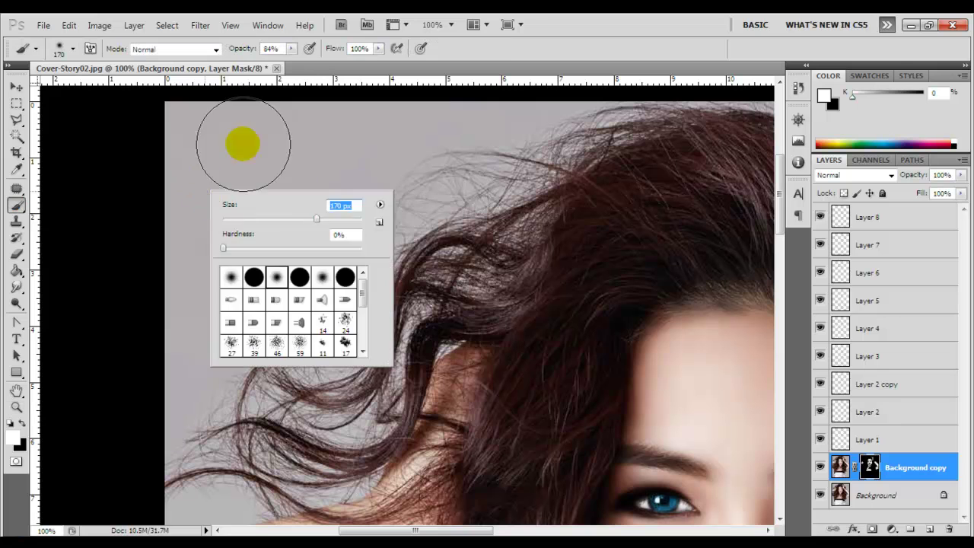
left_click_drag(191, 160, 384, 109)
left_click_drag(428, 529, 562, 369)
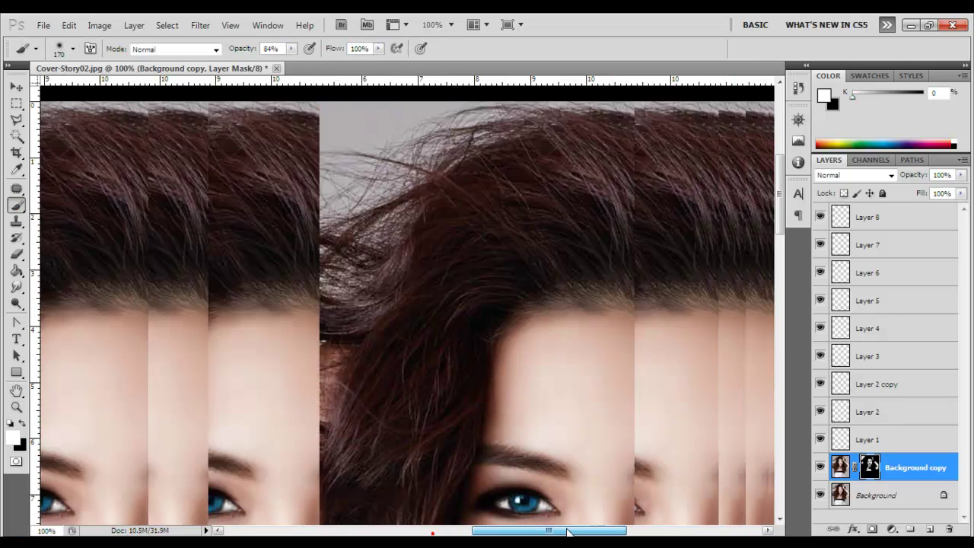
mouse_move(778, 193)
left_mouse_down()
mouse_move(777, 365)
mouse_move(784, 346)
left_mouse_up()
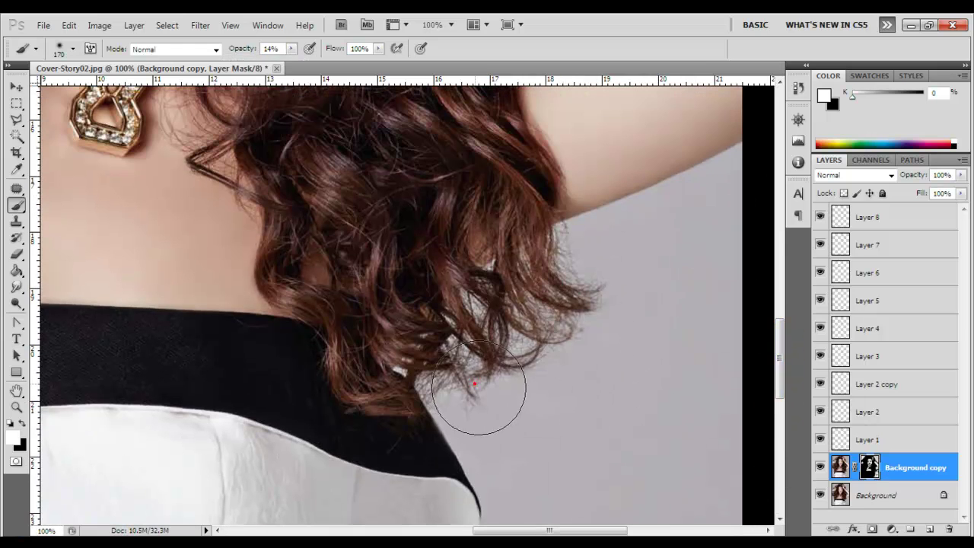
left_click_drag(569, 529, 185, 134)
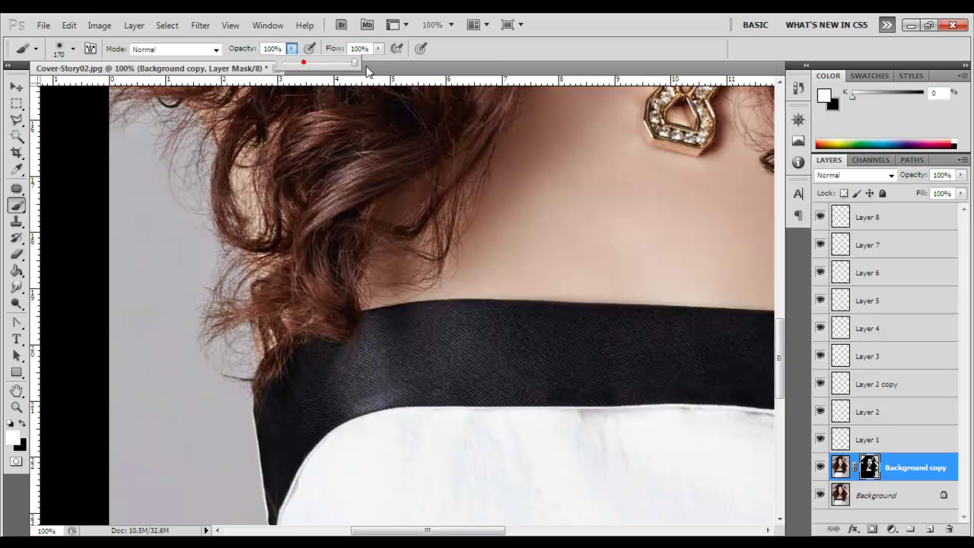
scroll(147, 366, "down", 3)
scroll(771, 362, "down", 5)
Toggle the Background copy to compare before and after, then zoom in around the mouth
key("z")
key("ctrl+0")
key("v")
left_click(86, 114)
left_click(375, 202, "ctrl")
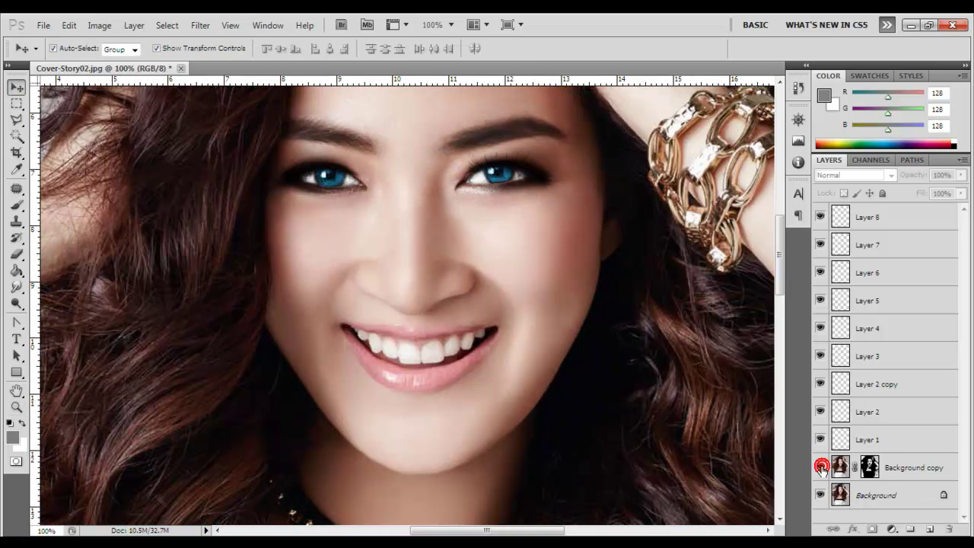
left_click(869, 467)
left_click(16, 204)
right_click(460, 219)
key("Escape")
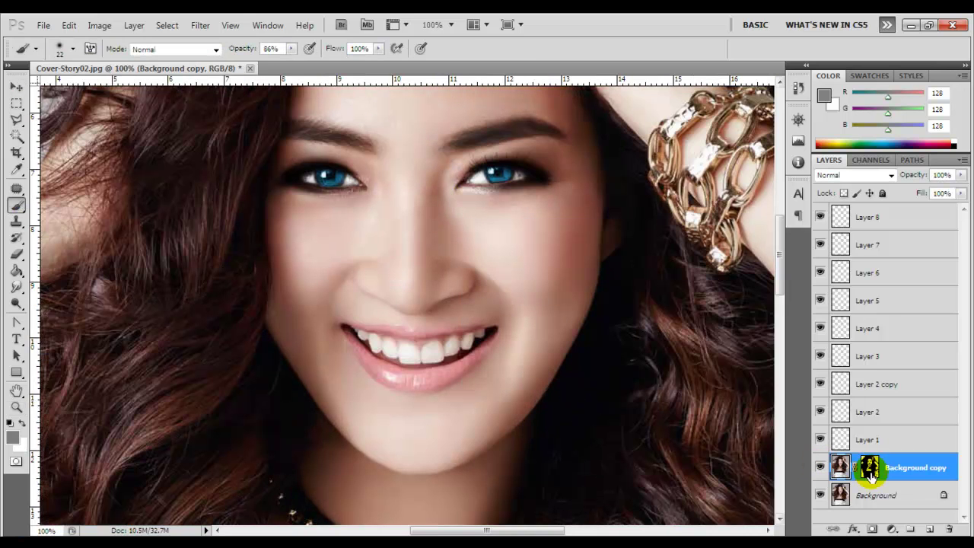
left_click(492, 198)
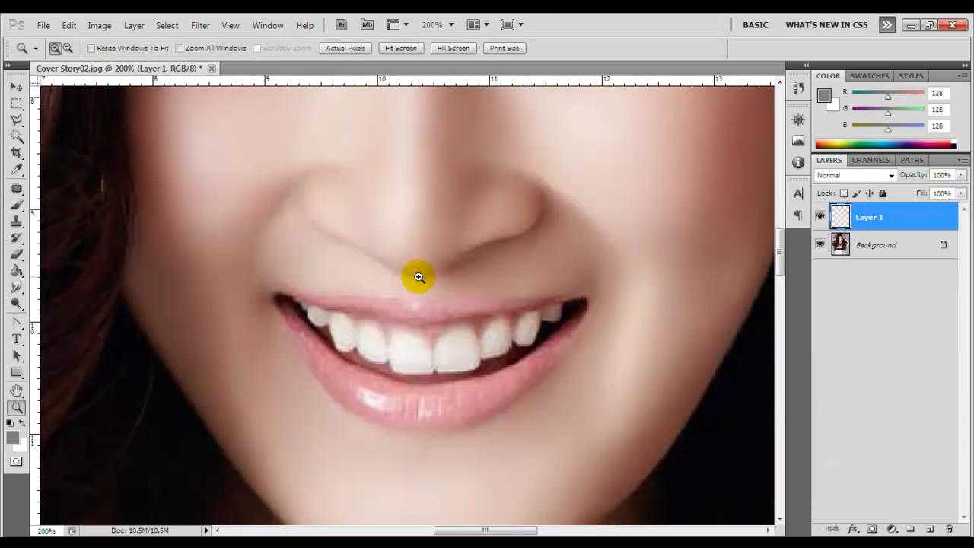
left_click(407, 251, "alt")
Sample a brown colour from the face and outline the lower lip with a 4 px brush
key("b")
scroll(778, 86, "up", 1)
right_click(508, 307)
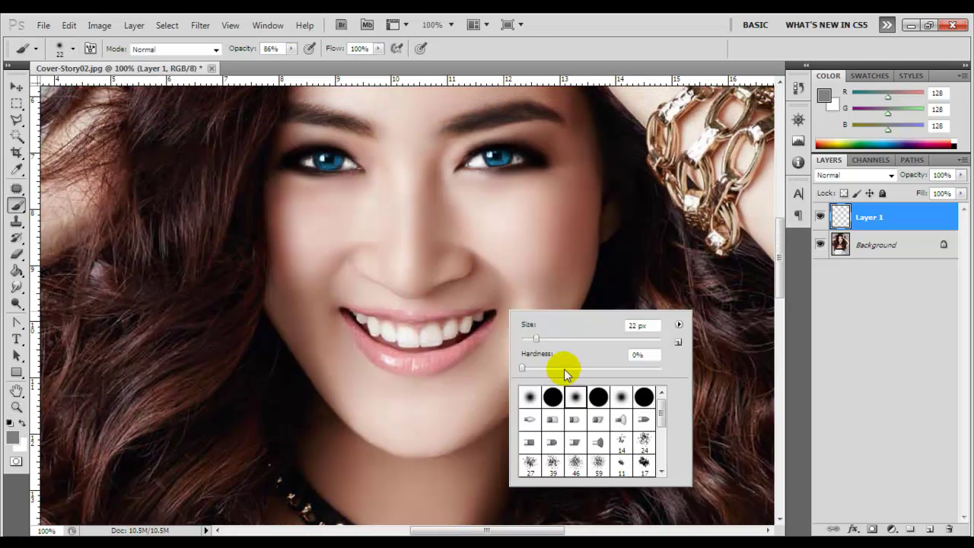
type("4")
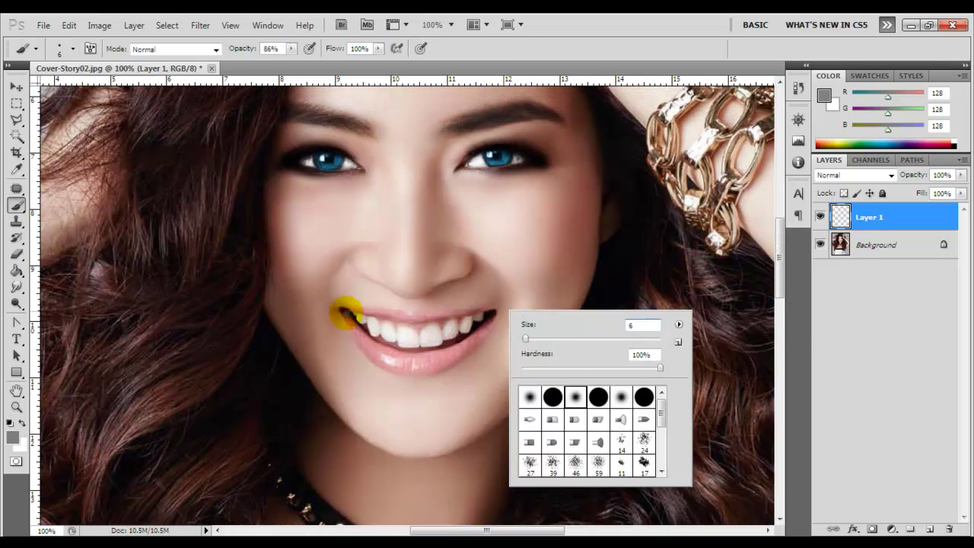
left_click(12, 437)
left_click(563, 177)
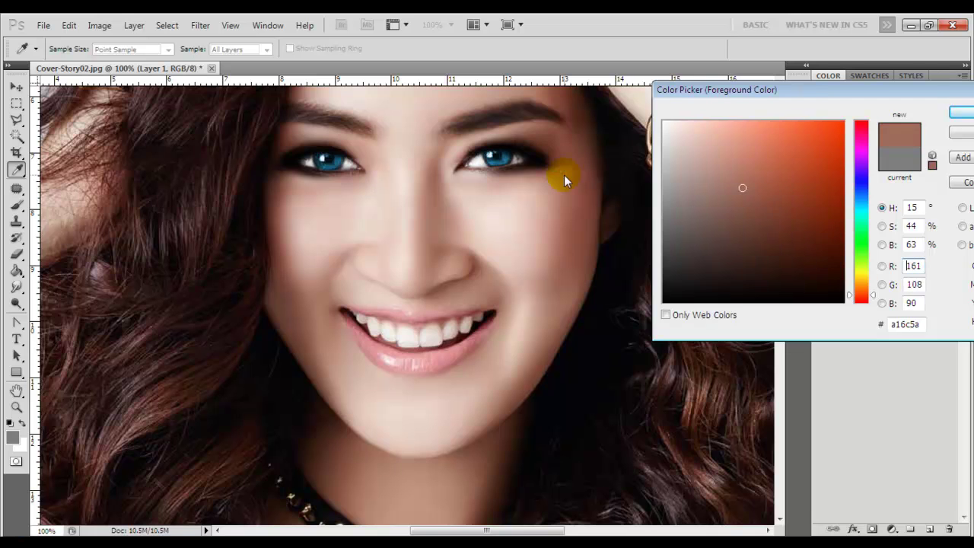
left_click(952, 112)
left_click_drag(372, 359, 400, 370)
left_click_drag(470, 350, 425, 372)
Set Layer 1 to Multiply blending and outline the upper lip in brown
left_click(853, 175)
left_click(844, 220)
left_click(369, 327)
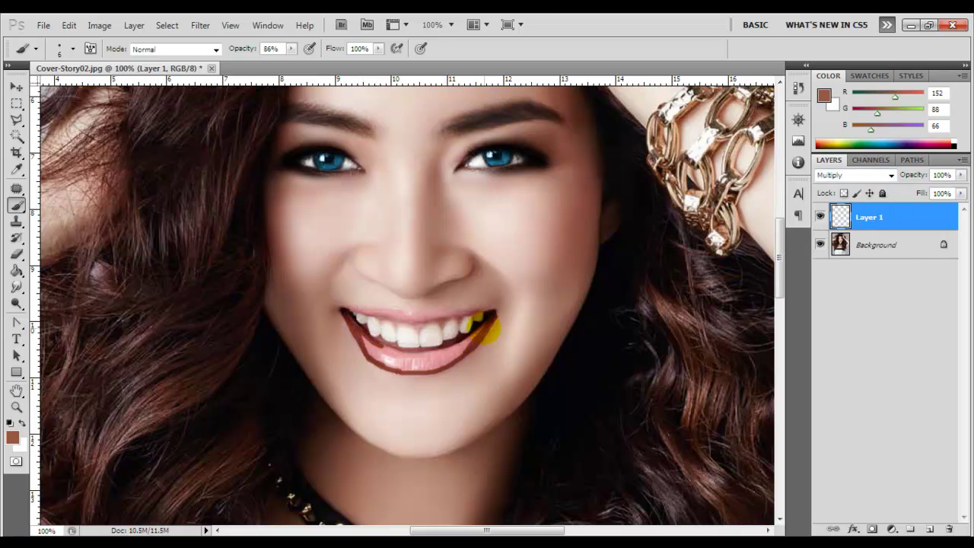
left_click_drag(495, 300, 427, 313)
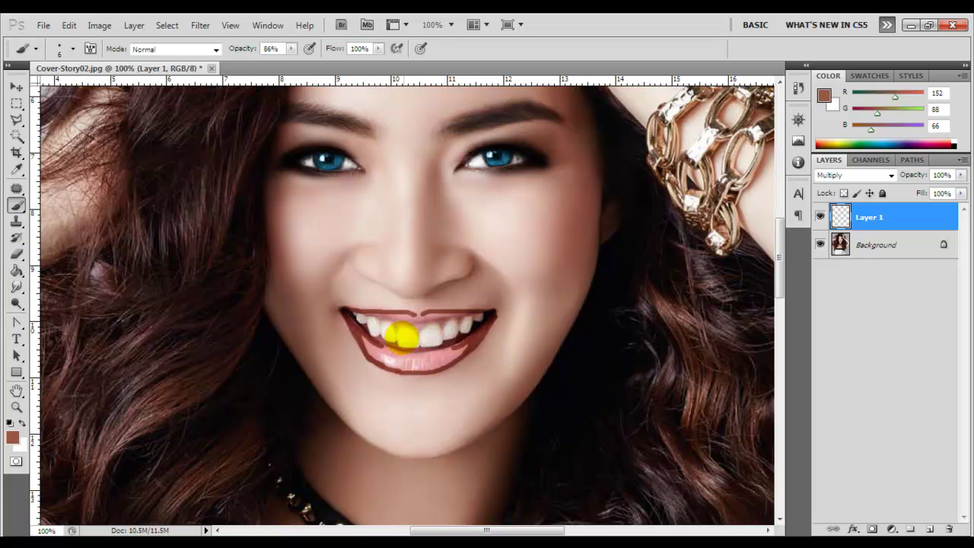
Enlarge the brush to 52 px and lower its opacity to 56%
right_click(465, 272)
left_click_drag(503, 301, 547, 315)
left_click(408, 315)
left_click_drag(233, 47, 202, 62)
left_click(398, 318)
Erase stray outline, then paint more dark outline along the lower lip
right_click(386, 343)
key("0")
right_click(403, 369)
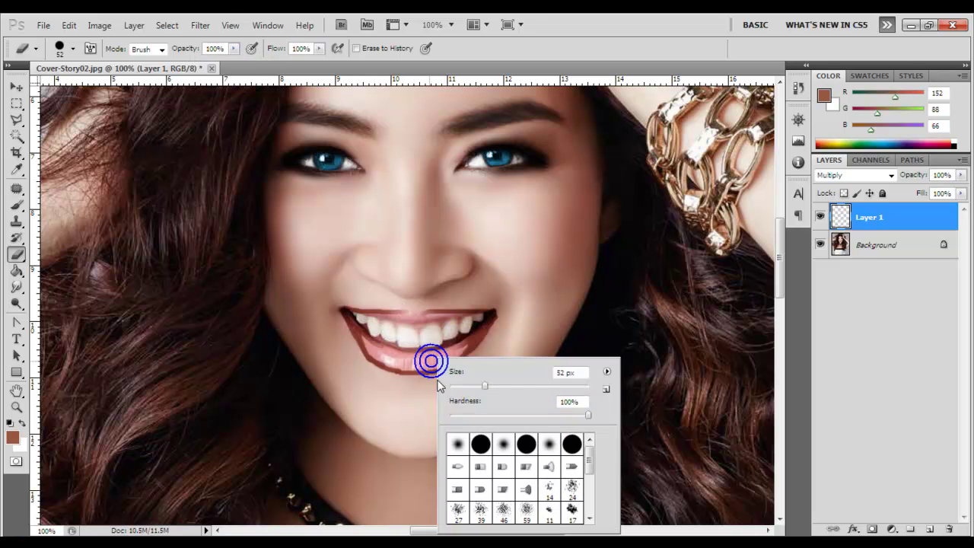
left_click(360, 364)
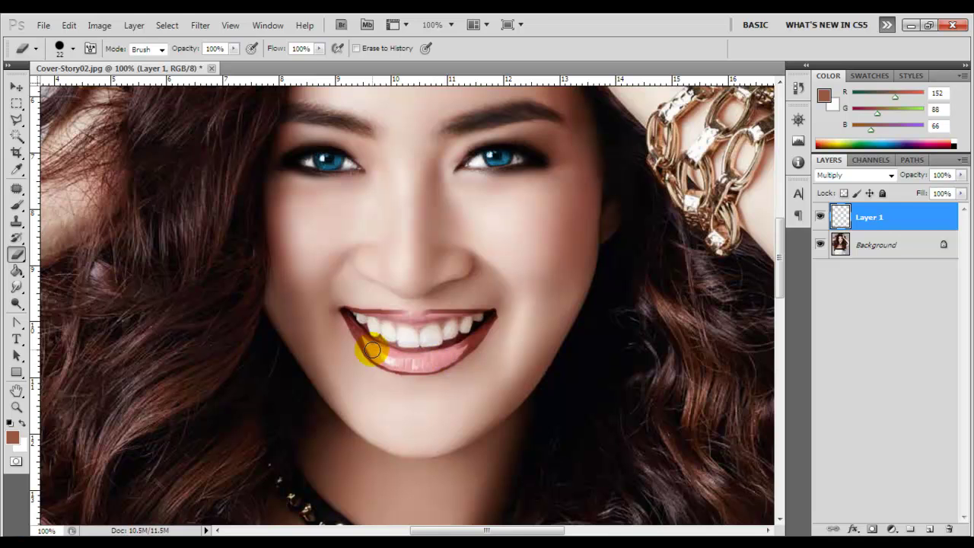
left_click(13, 92)
key("b")
left_click_drag(364, 338, 441, 347)
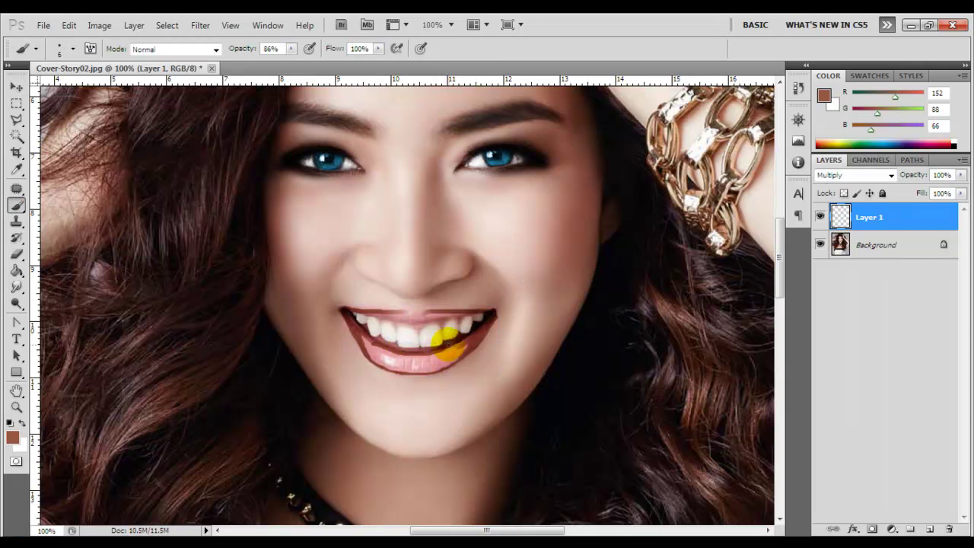
Blur the lip outline on Layer 1 with a 5-pixel Gaussian Blur
key("v")
left_click(200, 25)
left_click(388, 206)
left_click(793, 343)
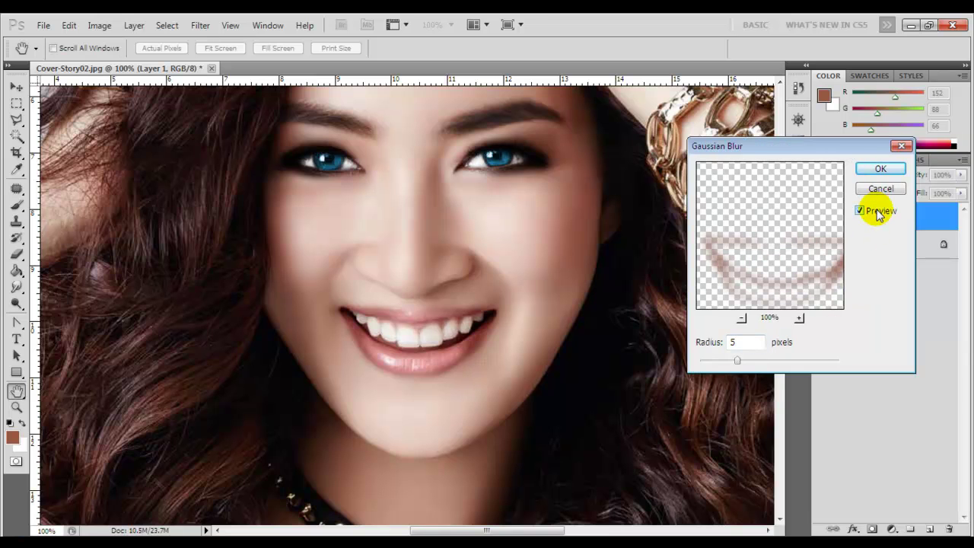
left_click(880, 169)
Add new Layer 2 and sample the natural lip colour as the foreground
left_click(928, 528)
left_click(16, 169)
left_click(12, 438)
left_click(451, 349)
Paint the upper lip with the sampled pink at 100% brush opacity
left_click(960, 113)
key("b")
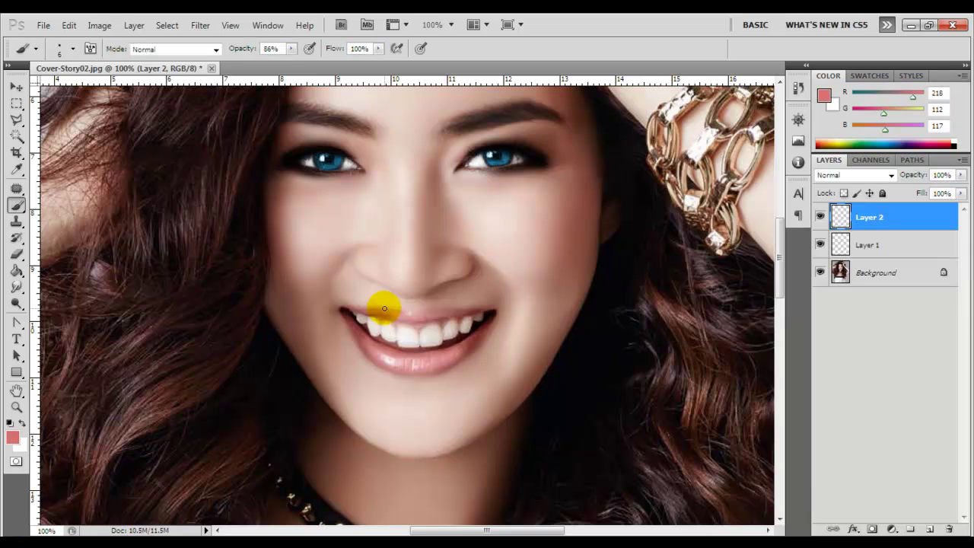
key("0")
left_click_drag(417, 305, 462, 312)
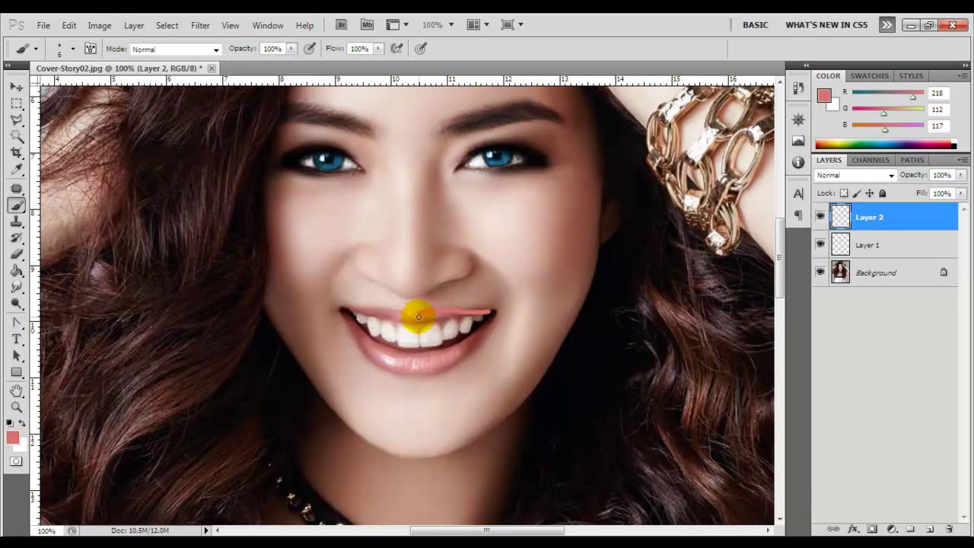
left_click_drag(346, 309, 445, 317)
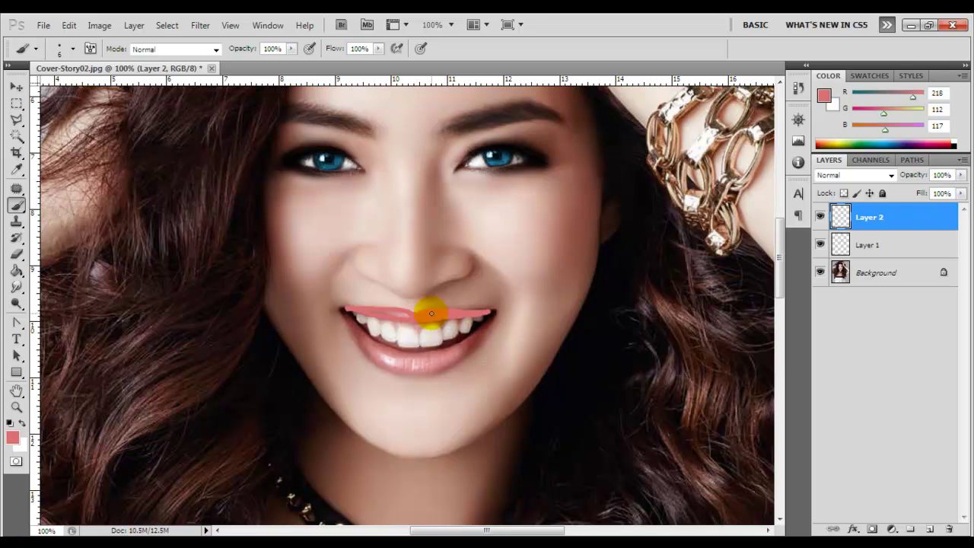
left_click_drag(425, 311, 343, 309)
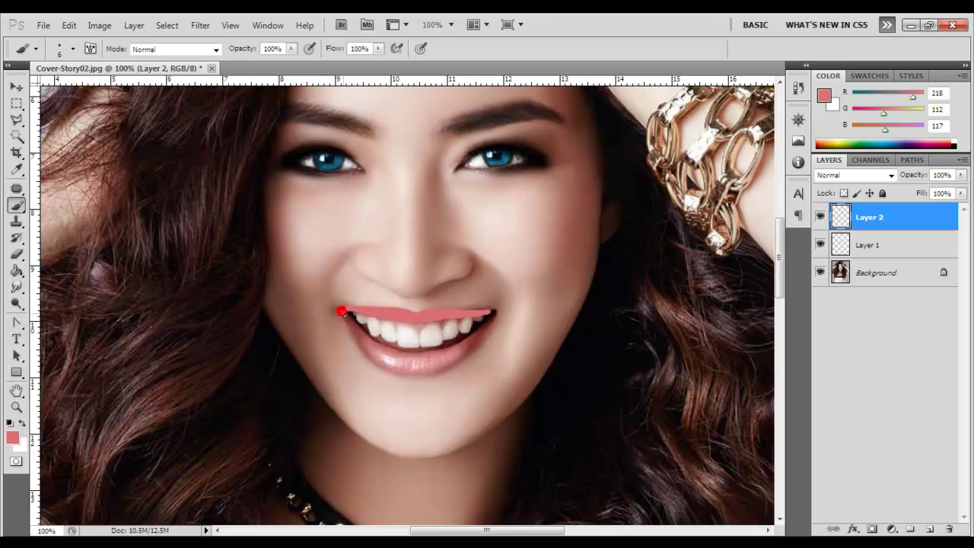
Cover the whole lower lip with pink
mouse_move(372, 358)
left_mouse_down()
mouse_move(419, 370)
mouse_move(485, 331)
left_mouse_up()
mouse_move(342, 312)
left_mouse_down()
mouse_move(406, 343)
mouse_move(479, 329)
left_mouse_up()
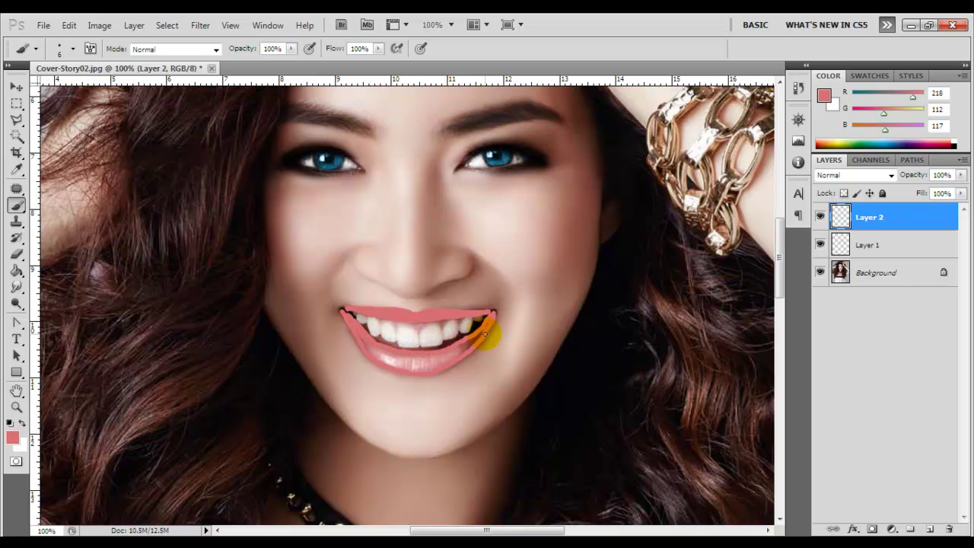
mouse_move(454, 359)
left_mouse_down()
mouse_move(400, 370)
mouse_move(357, 332)
left_mouse_up()
left_click_drag(392, 365, 445, 365)
left_click_drag(381, 358, 436, 359)
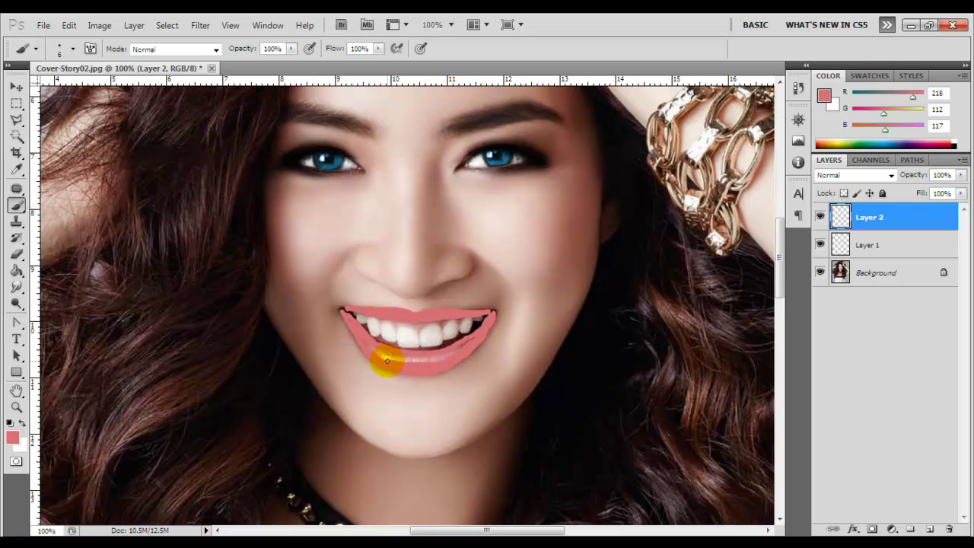
Set the pink lip layer to Color blending and blur it at radius 2.5
left_click(852, 175)
left_click(826, 518)
key("v")
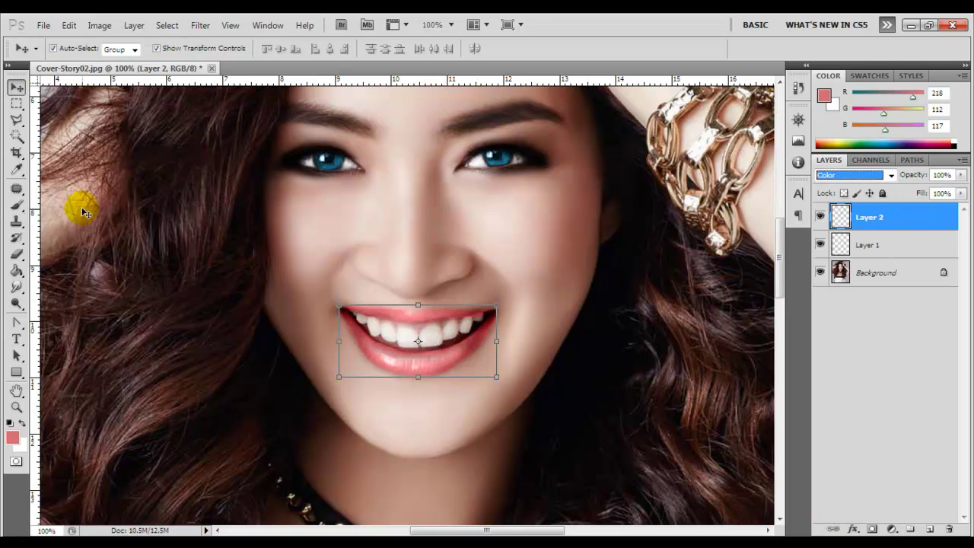
left_click(200, 25)
left_click(355, 208)
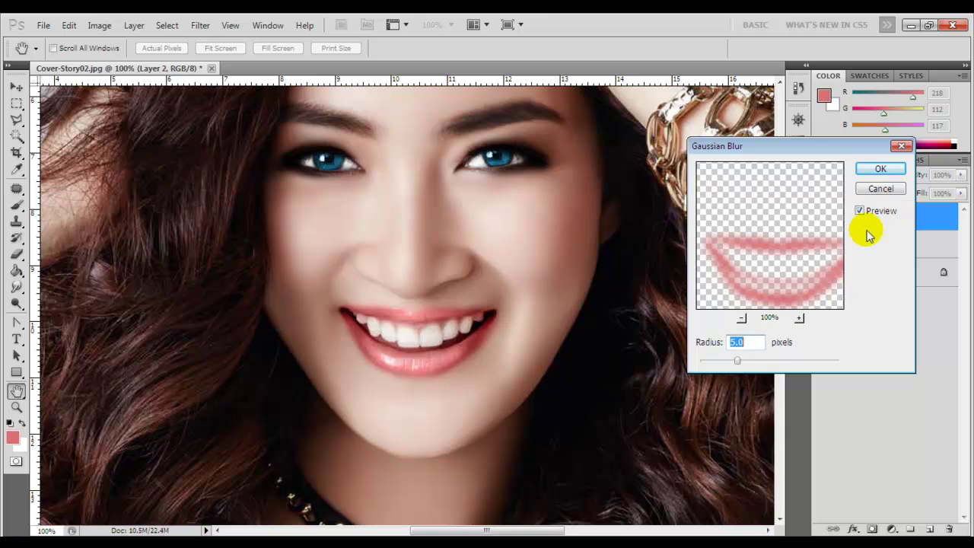
type("2.5")
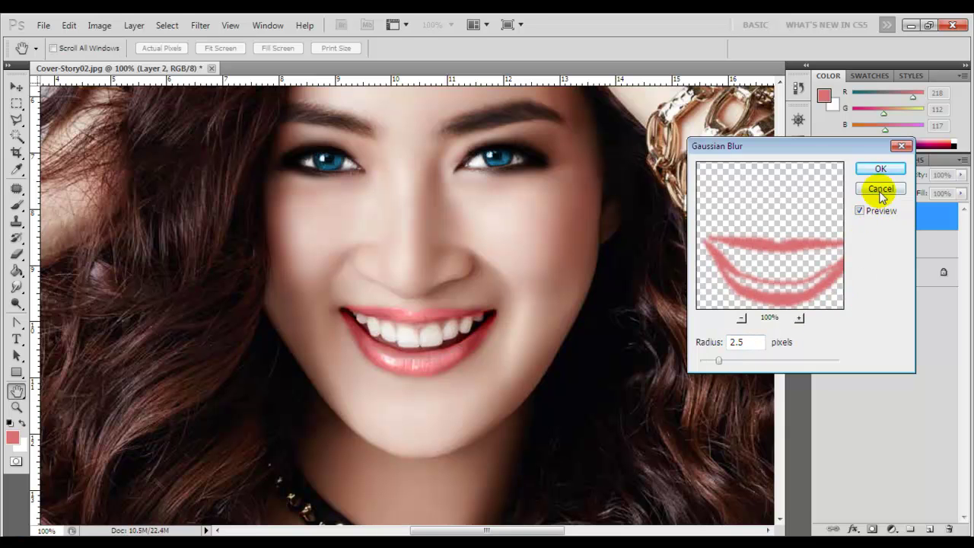
left_click(880, 169)
Touch up pink on the lower lip and reapply Gaussian Blur at radius 3
left_click(17, 204)
right_click(380, 342)
left_click(403, 360)
left_click_drag(403, 359, 448, 352)
key("v")
left_click(200, 25)
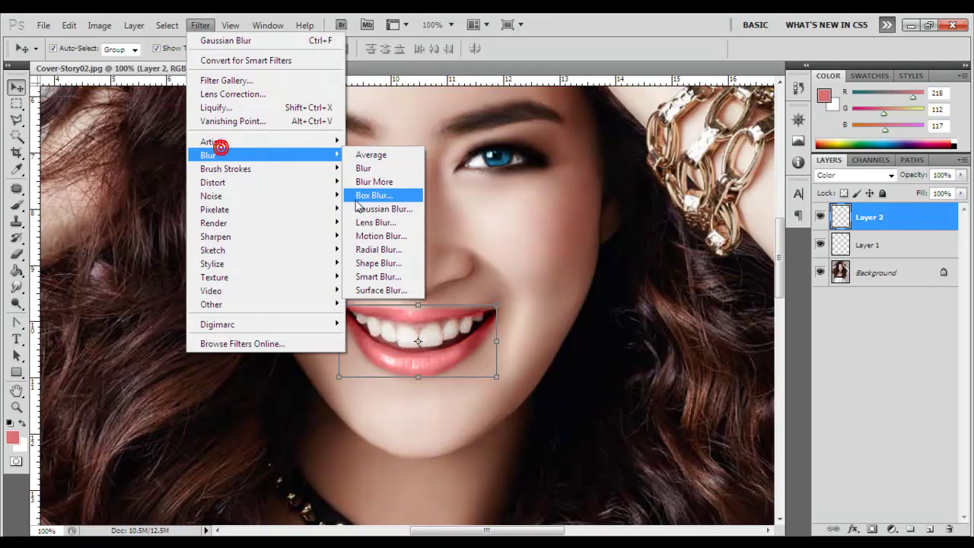
left_click(361, 208)
type("3")
left_click(880, 169)
Erase stray pink around both lips, then select the dark lip-outline Layer 1
left_click(16, 252)
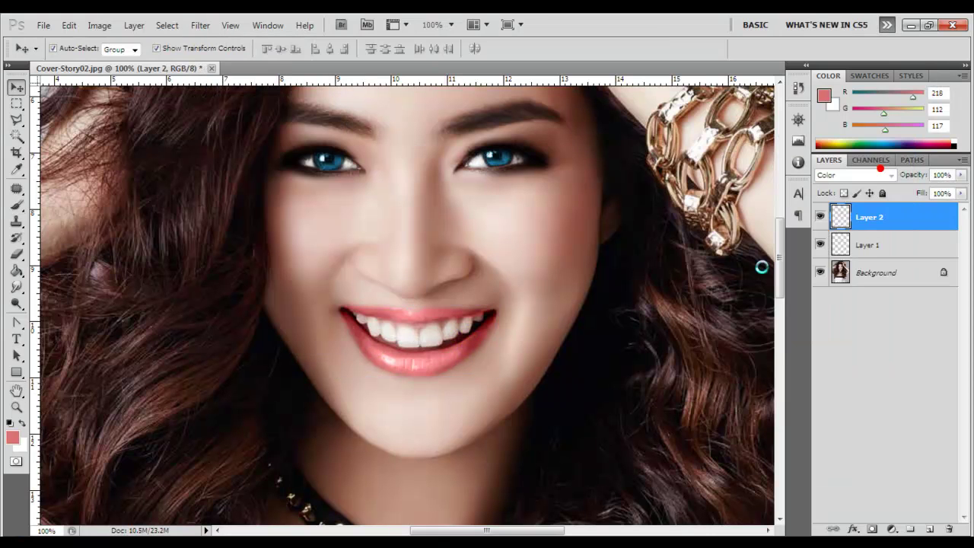
right_click(424, 383)
left_click(420, 384)
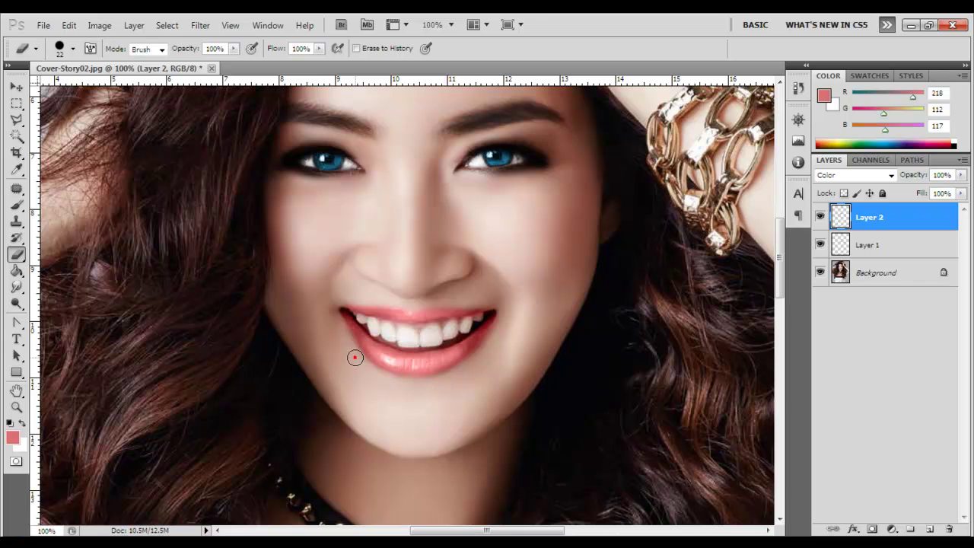
left_click(424, 308)
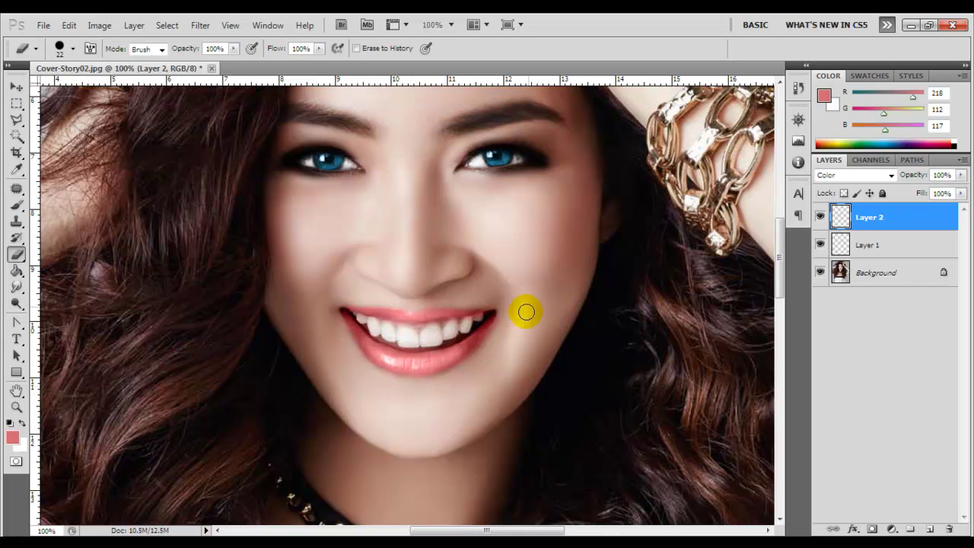
left_click_drag(341, 336, 477, 353)
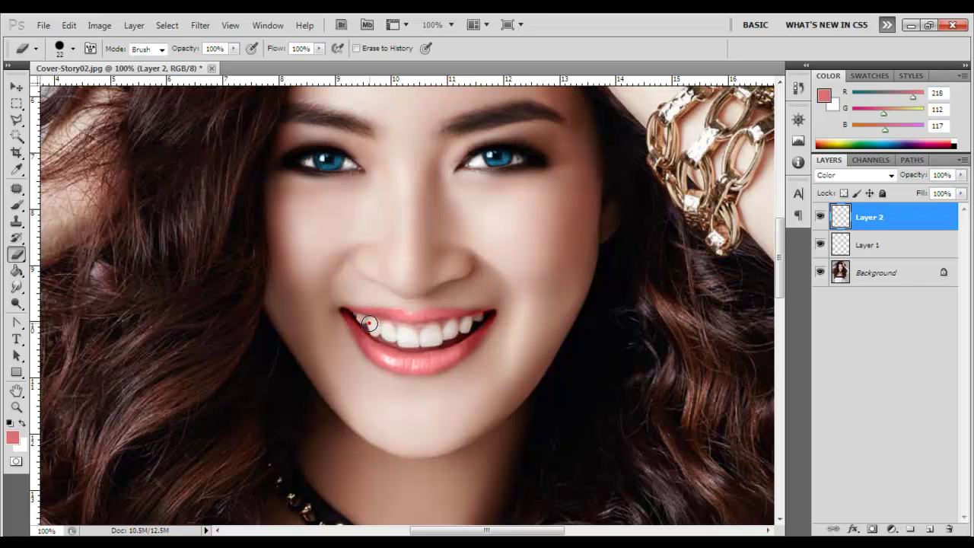
right_click(494, 313)
left_click(480, 315)
key("v")
left_click(871, 247)
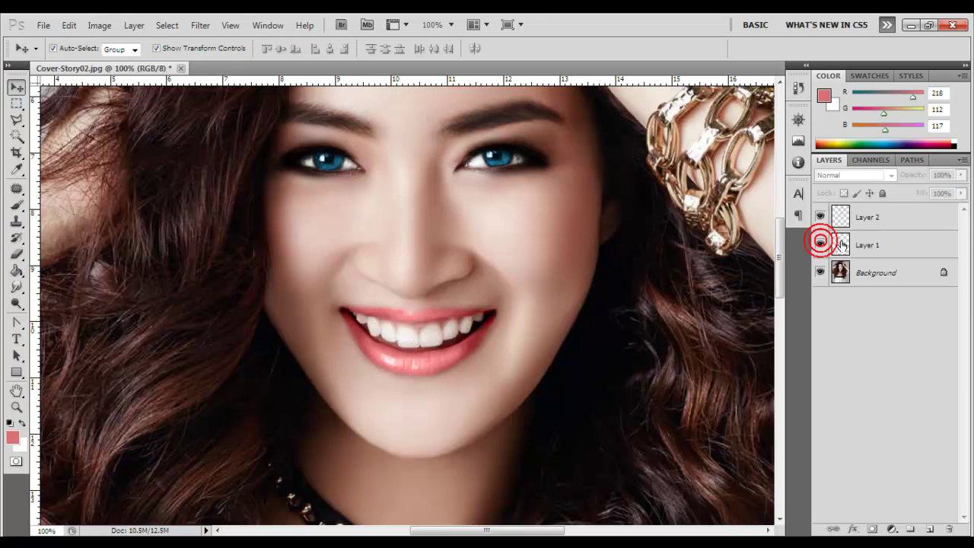
Duplicate the lip-outline Layer 1 as Layer 1 copy and ready the Eraser
right_click(870, 248)
left_click(753, 233)
left_click(583, 191)
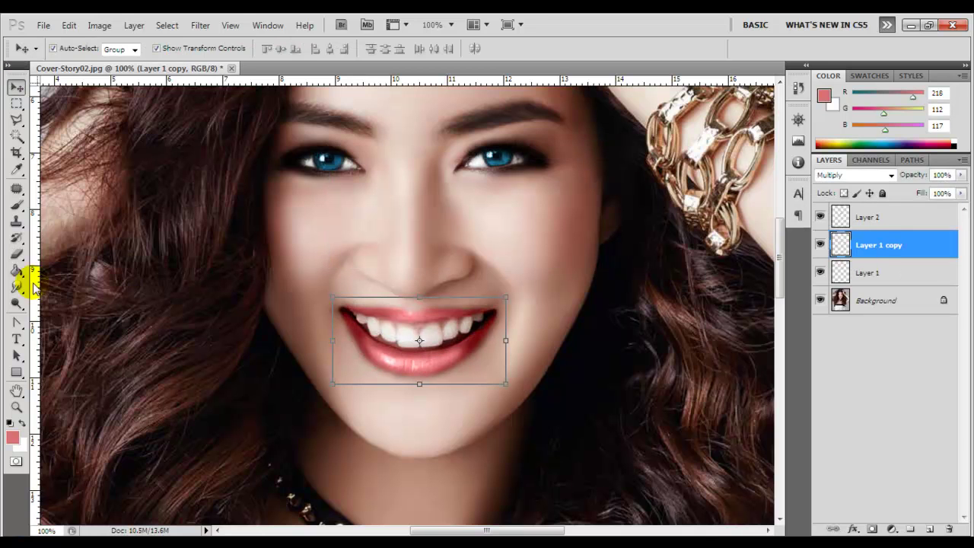
key("e")
right_click(420, 250)
key("Return")
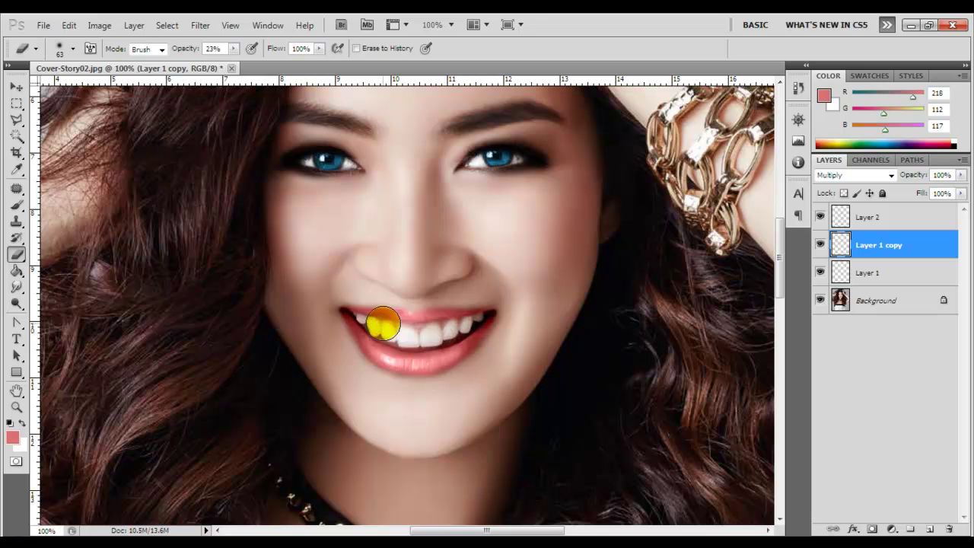
Erase parts of the doubled outline on both lips with a 31 px eraser
right_click(509, 271)
key("Return")
left_click_drag(501, 331, 350, 354)
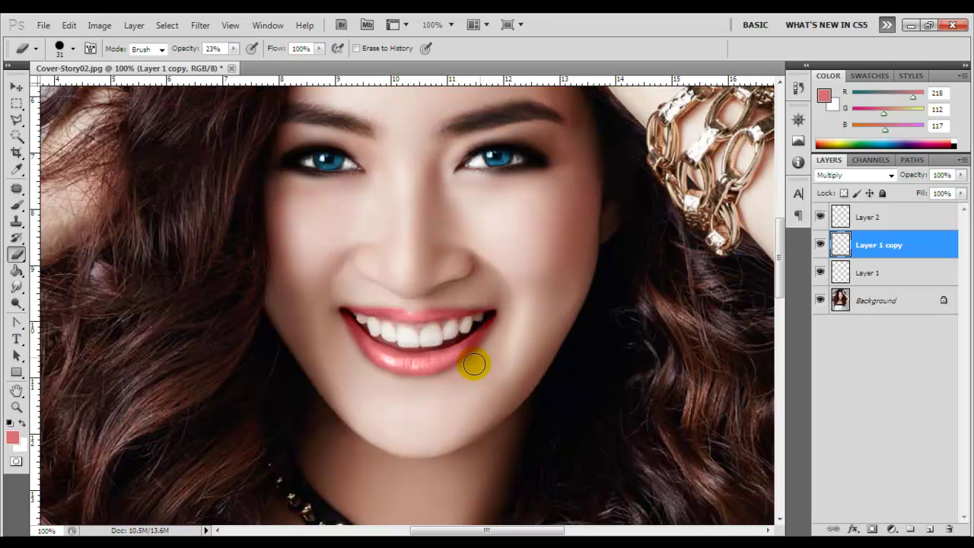
left_click(235, 48)
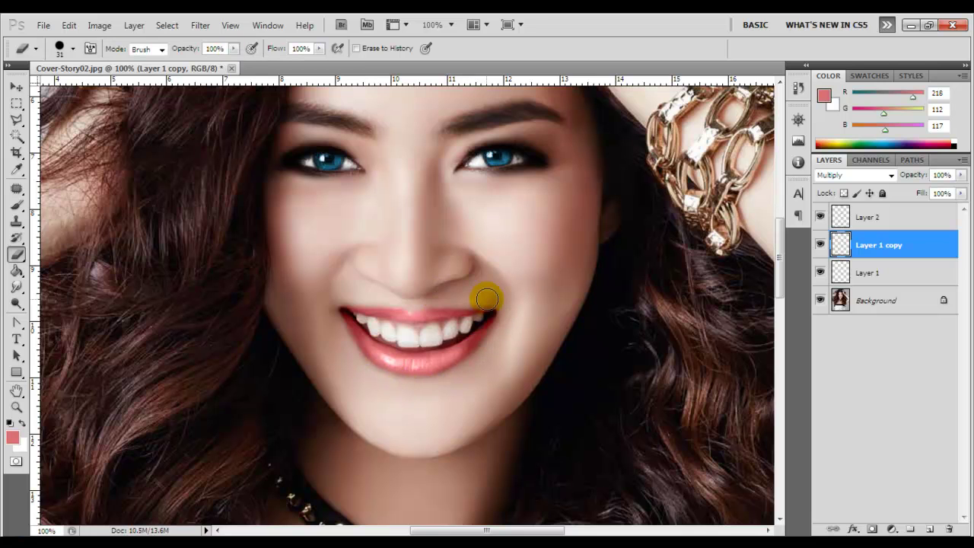
left_click(408, 301)
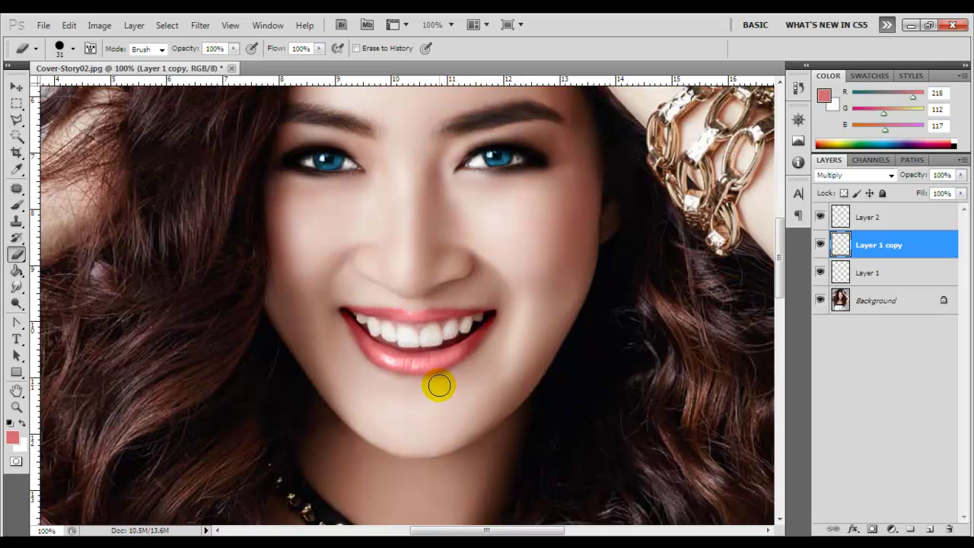
key("v")
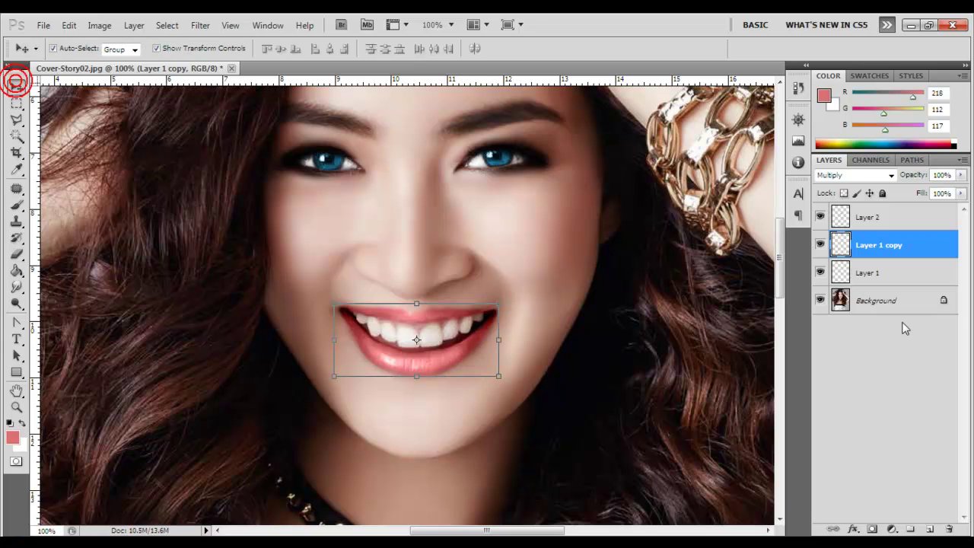
left_click(820, 245)
Adjust the pink lip layer's Hue/Saturation and lower it to 75% opacity
right_click(875, 298)
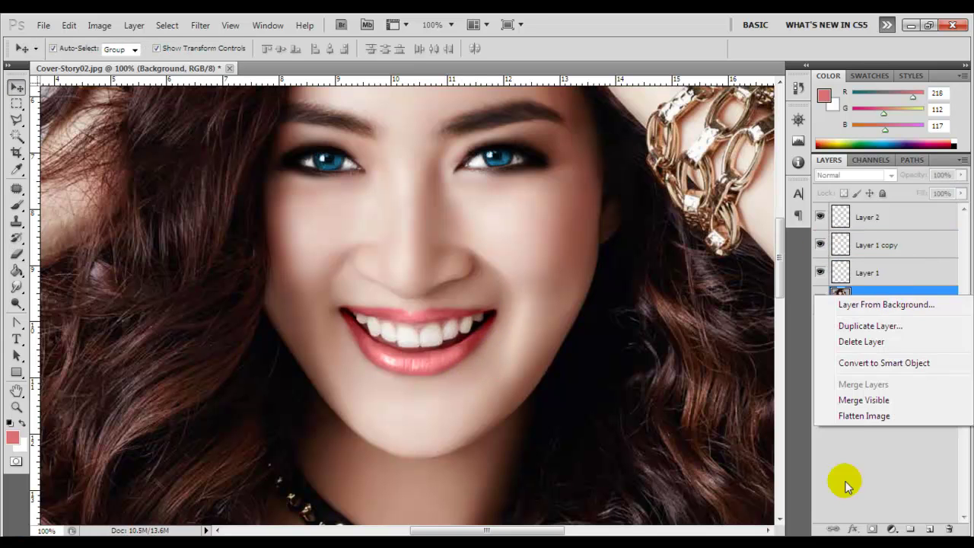
left_click(809, 251)
left_click(867, 218)
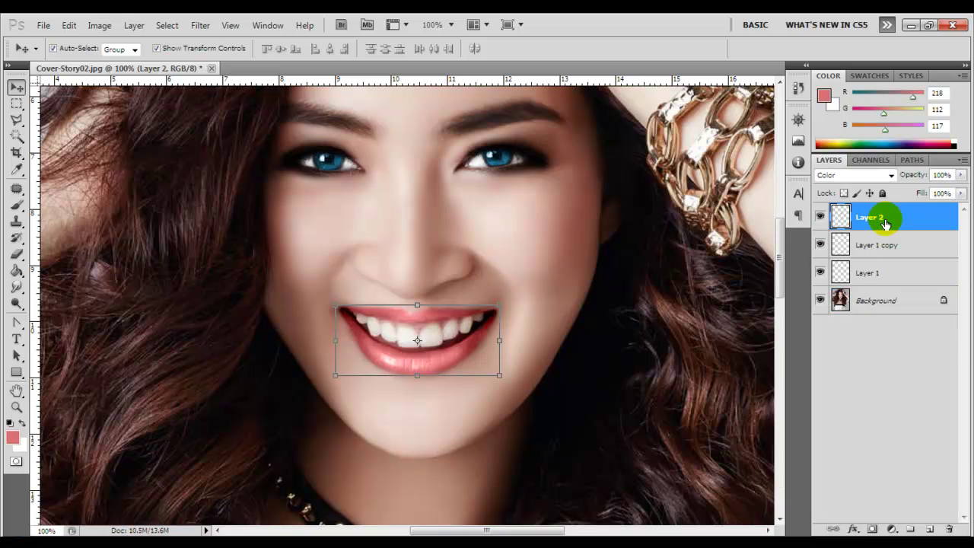
key("ctrl+u")
key("Return")
left_click_drag(960, 175, 943, 194)
Merge all layers, then paint brown shading along both face sides on a new layer
right_click(880, 298)
left_click(859, 406)
key("ctrl+shift+alt+n")
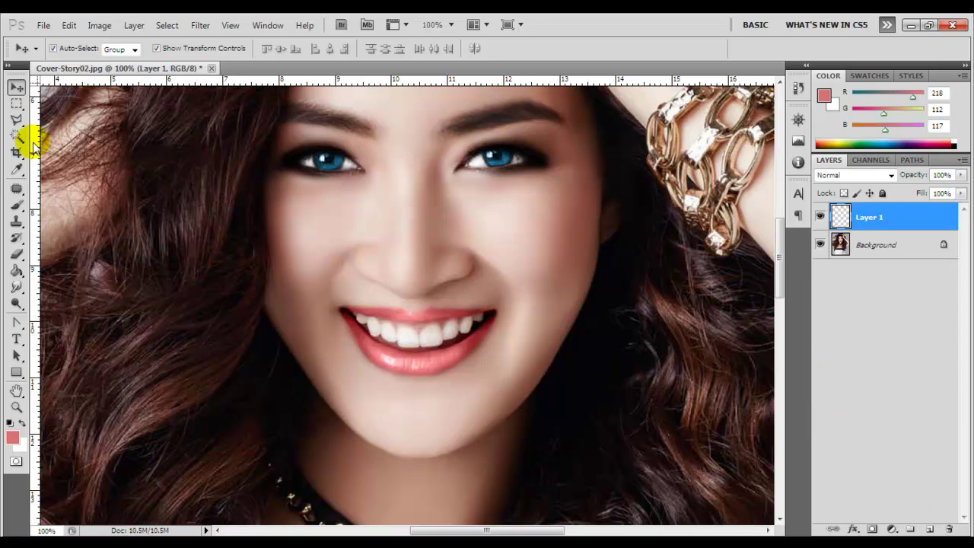
left_click(16, 203)
right_click(533, 254)
left_click(12, 437)
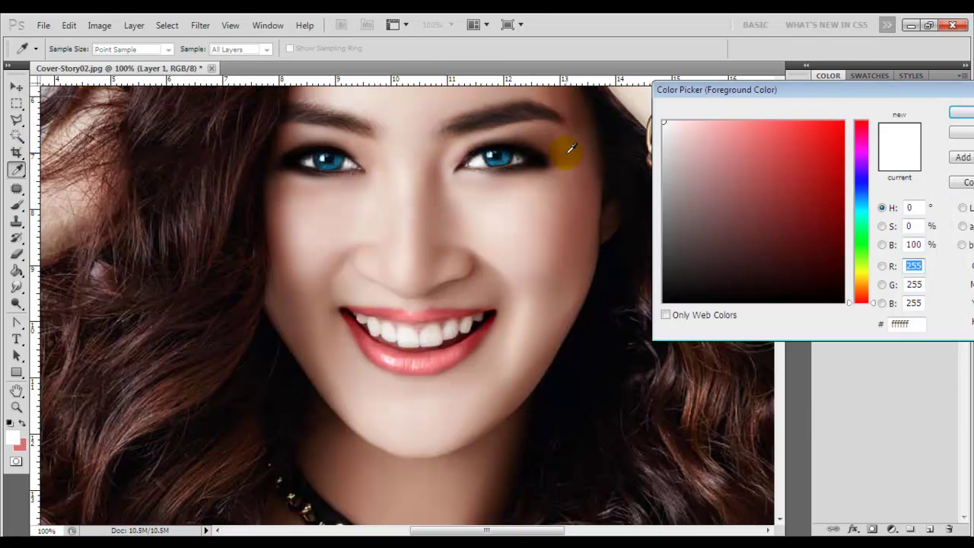
left_click(561, 184)
key("Return")
left_click_drag(517, 322, 601, 205)
left_click_drag(324, 331, 228, 175)
Set the brown shading layer to Multiply and adjust the eraser to 97 px
left_click(852, 175)
left_click(845, 222)
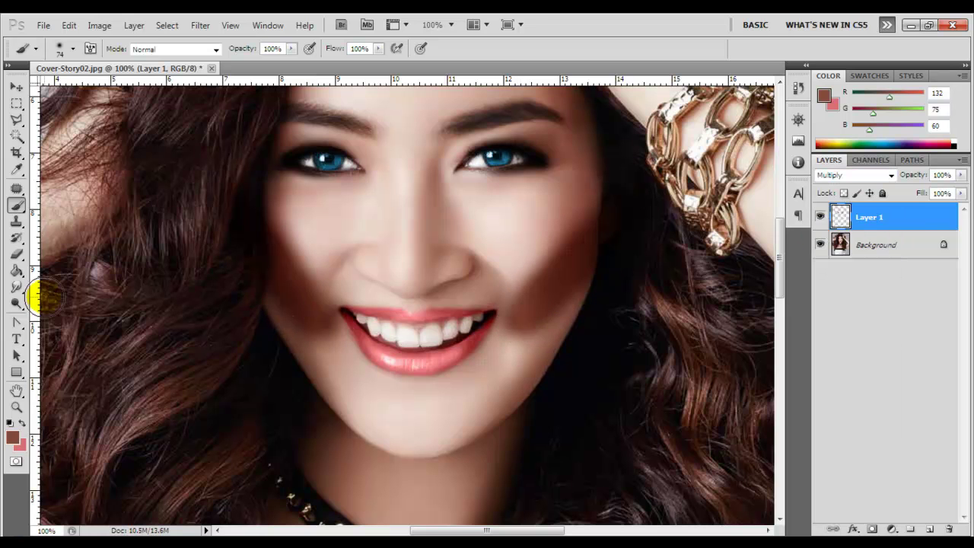
key("e")
right_click(457, 297)
left_click(337, 352)
mouse_move(232, 48)
left_mouse_down()
mouse_move(185, 60)
mouse_move(262, 61)
left_mouse_up()
right_click(643, 236)
right_click(644, 232)
left_click(235, 191)
Blur the nose shading with a radius-15 Gaussian Blur and fade it to 25% opacity
left_click(200, 25)
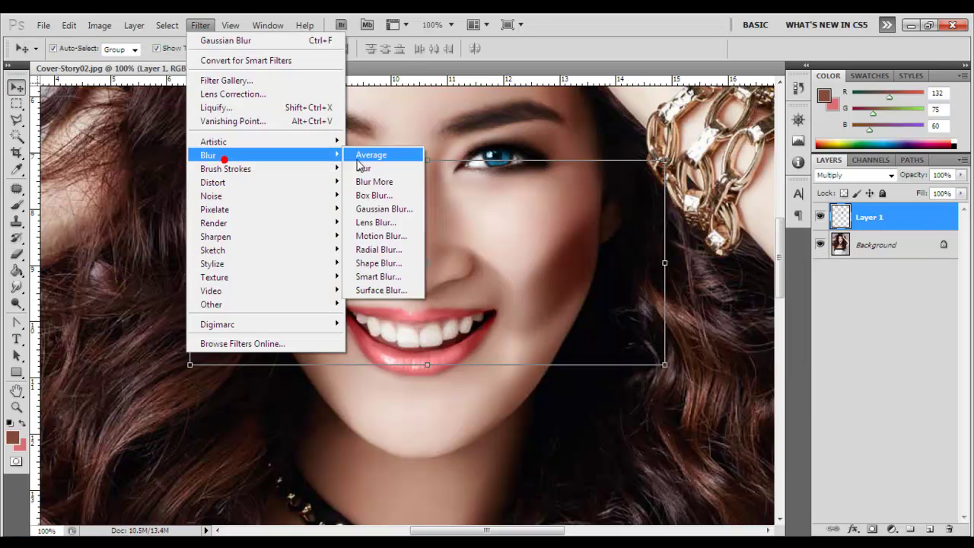
left_click(380, 206)
left_click(859, 210)
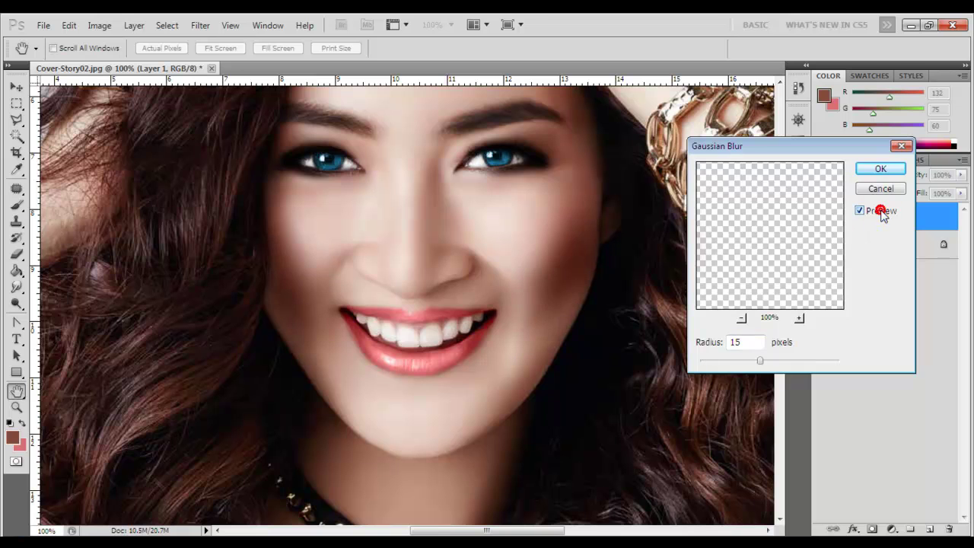
left_click(880, 168)
key("v")
mouse_move(961, 175)
left_mouse_down()
mouse_move(935, 194)
mouse_move(891, 191)
left_mouse_up()
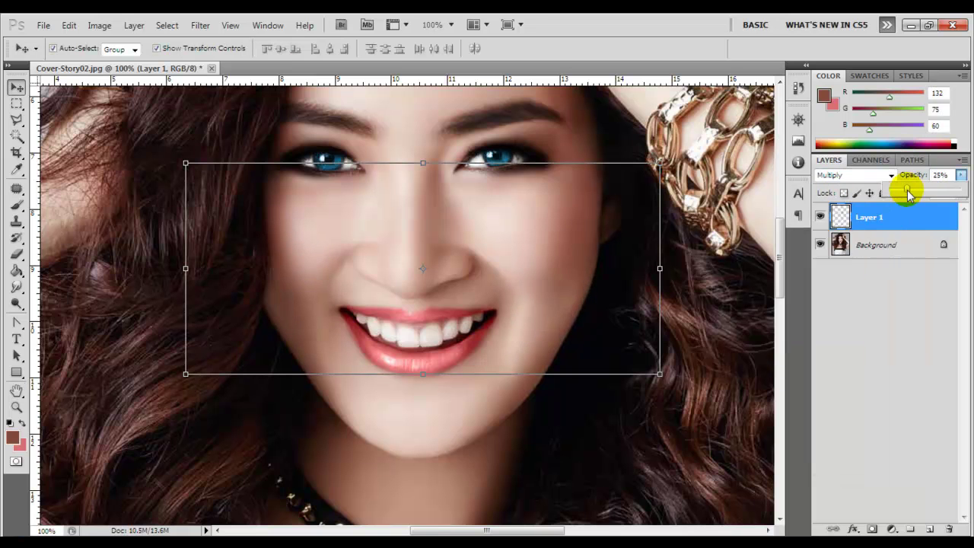
left_click(875, 327)
Paint pink blush on both cheeks on a new layer and tidy its edges
left_click(929, 528)
left_click(16, 206)
key("x")
left_click_drag(522, 228, 540, 232)
left_click_drag(569, 203, 582, 217)
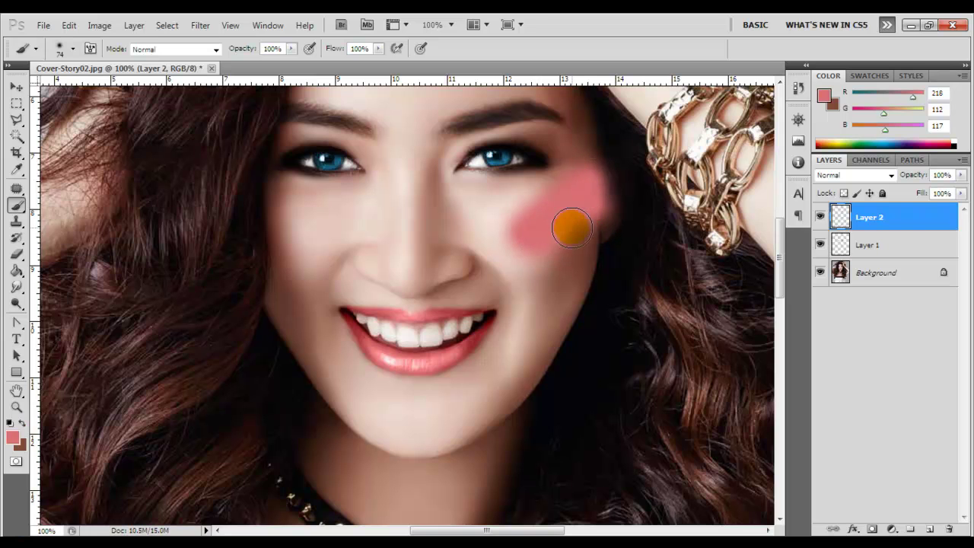
left_click_drag(315, 220, 287, 224)
left_click(17, 253)
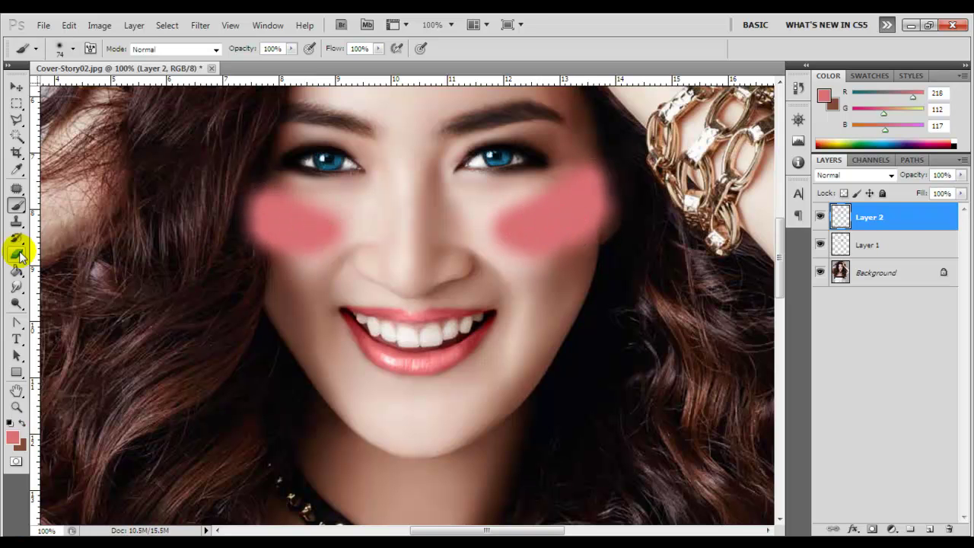
left_click_drag(233, 48, 183, 61)
right_click(305, 221)
key("Return")
Set the blush layer to Color blending and apply a 15-pixel Gaussian Blur
left_click(15, 87)
left_click(854, 175)
left_click(833, 528)
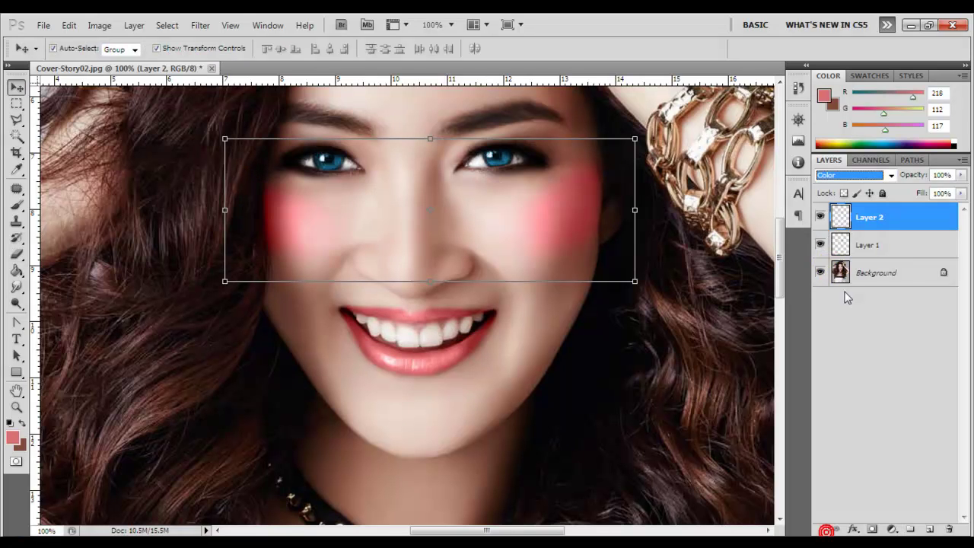
left_click(200, 26)
left_click(381, 200)
left_click(870, 212)
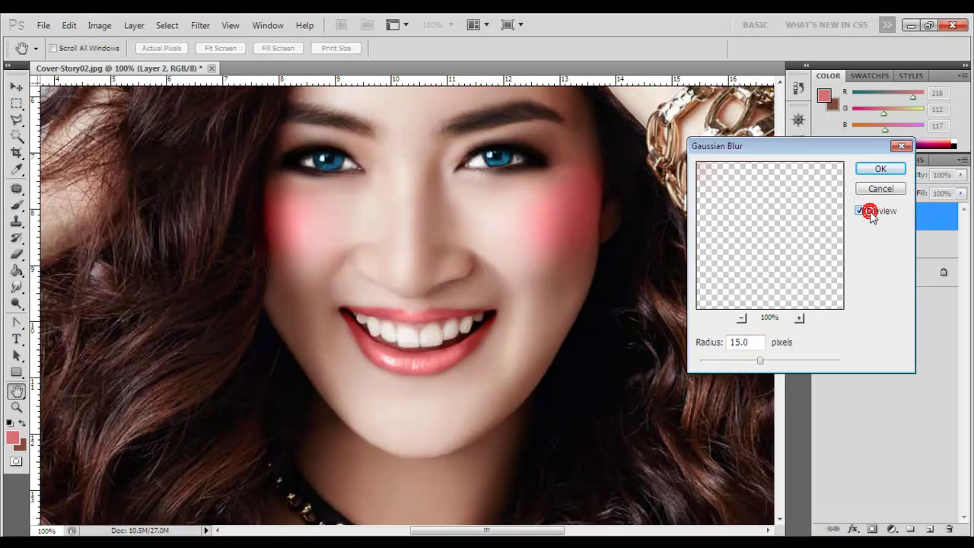
key("Return")
Switch the blush to Multiply at 55% opacity and zoom in on the face
left_click(854, 175)
left_click(832, 219)
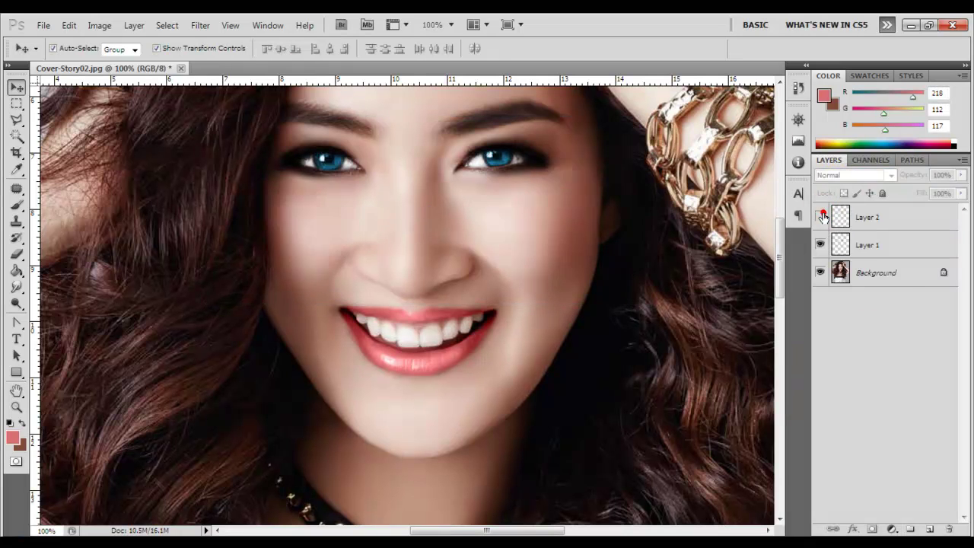
left_click(960, 175)
left_click_drag(958, 192, 919, 193)
left_click(928, 187)
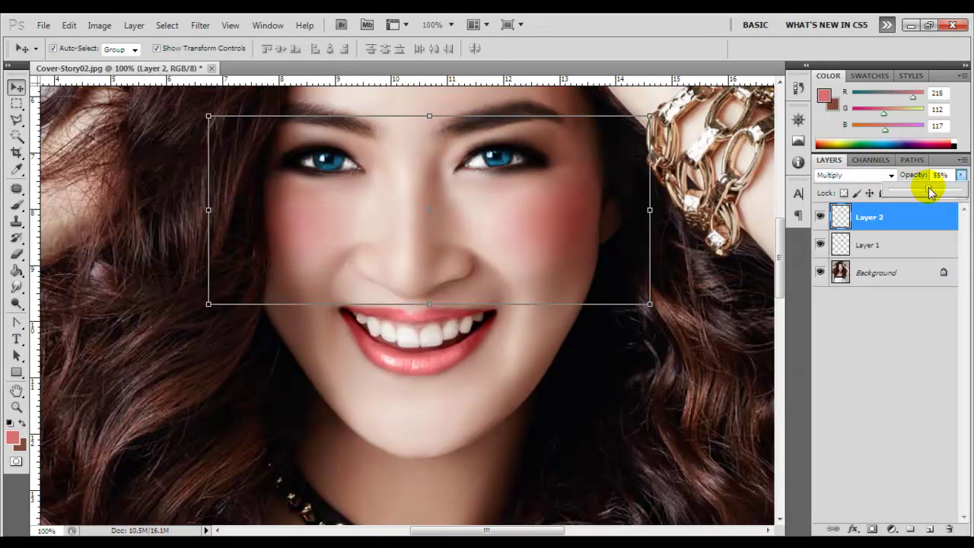
key("z")
right_click(539, 228)
left_click(586, 237)
left_click(359, 198)
Paint brown shading along both forehead edges on a new layer
left_click(820, 218)
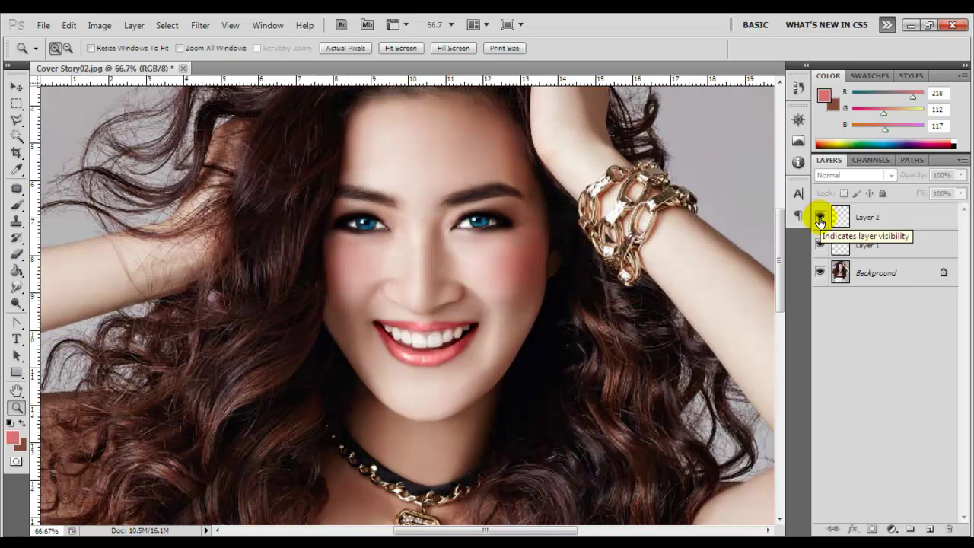
key("ctrl+plus")
left_click_drag(779, 206, 779, 199)
key("ctrl+shift+alt+n")
key("b")
left_click(21, 422)
left_click_drag(553, 183, 575, 225)
left_click_drag(335, 130, 315, 217)
Blend the forehead shading as Multiply and apply a Gaussian Blur of radius 8
left_click(852, 175)
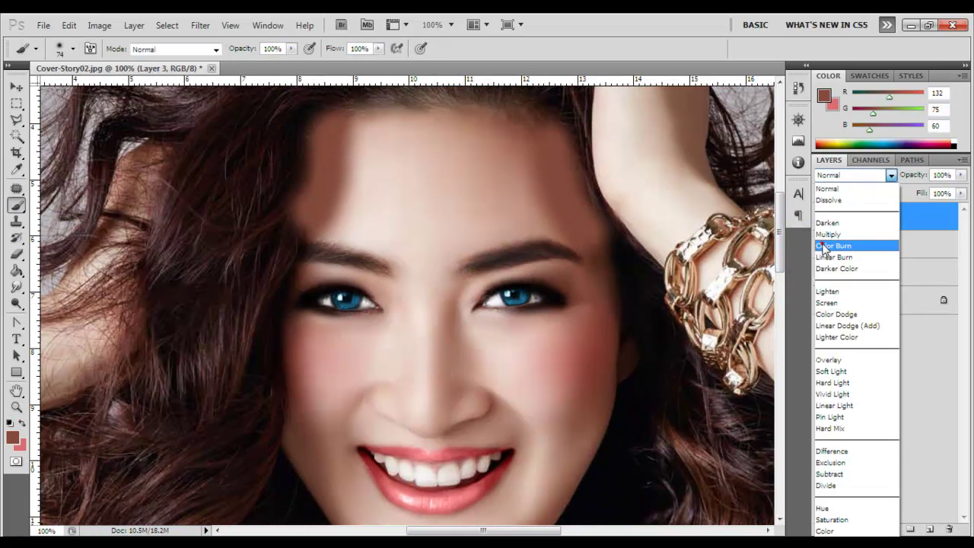
left_click(833, 246)
left_click(852, 175)
left_click(834, 235)
left_click(200, 25)
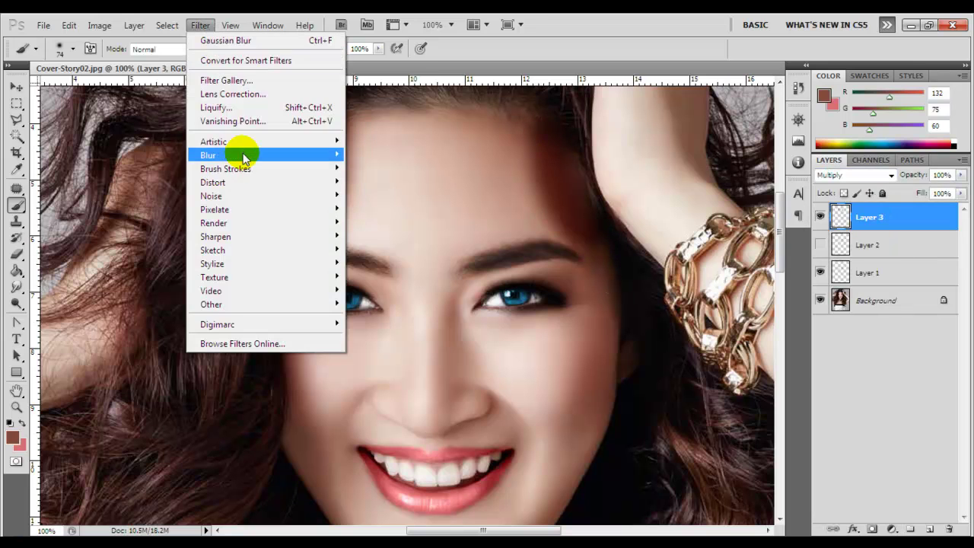
left_click(380, 206)
type("8")
key("Return")
Fade the forehead shading to about 20% opacity and compare it at different zooms
key("v")
left_click(961, 175)
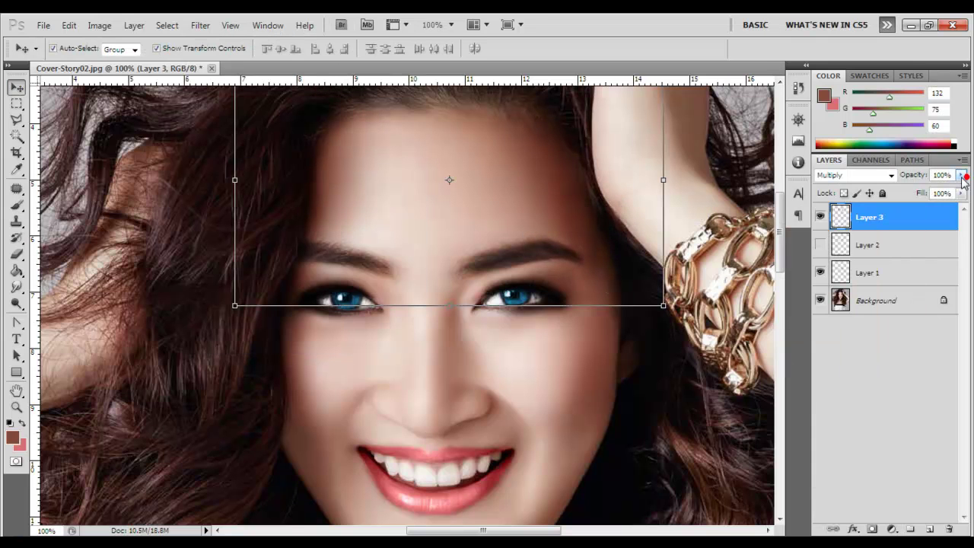
left_click_drag(955, 192, 913, 192)
left_click(865, 402)
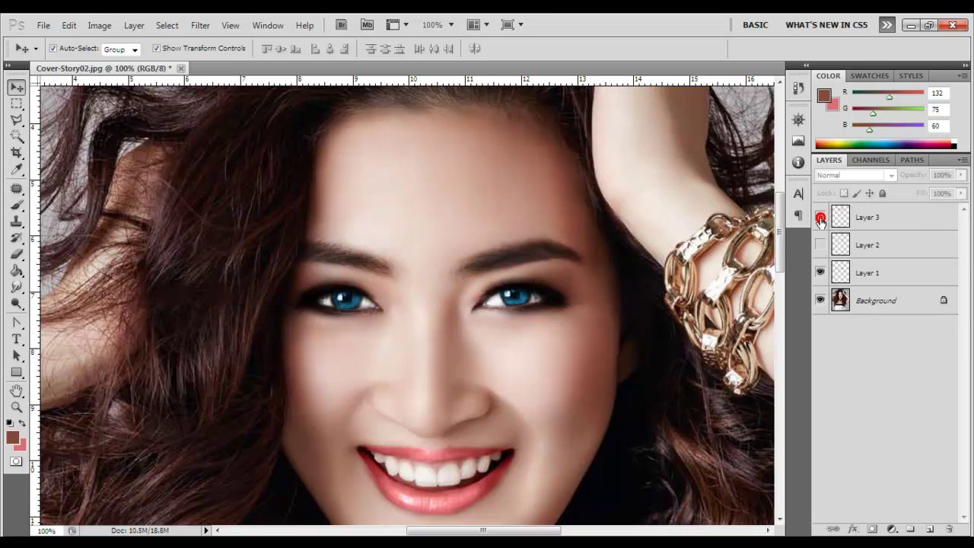
left_click(819, 244)
key("z")
key("ctrl+0")
key("ctrl+1")
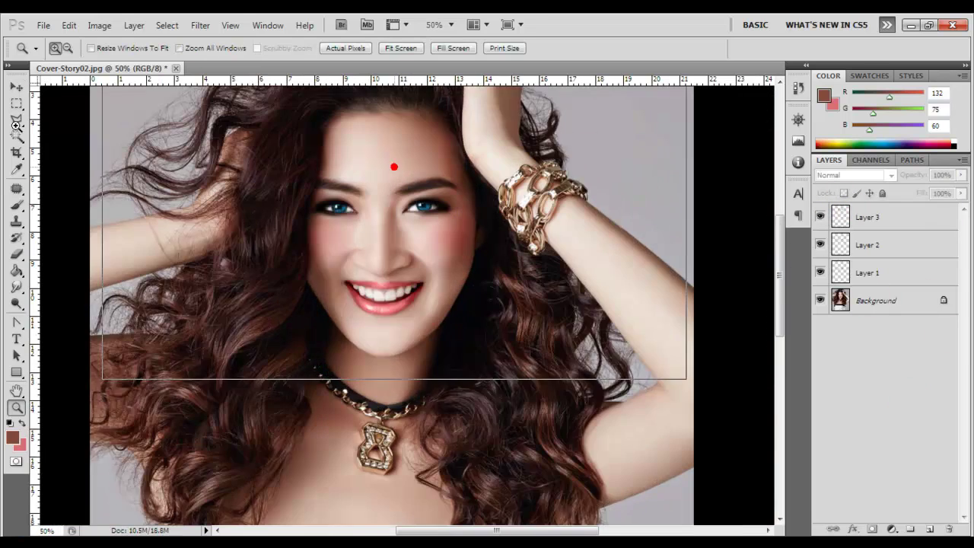
key("v")
left_click(867, 217)
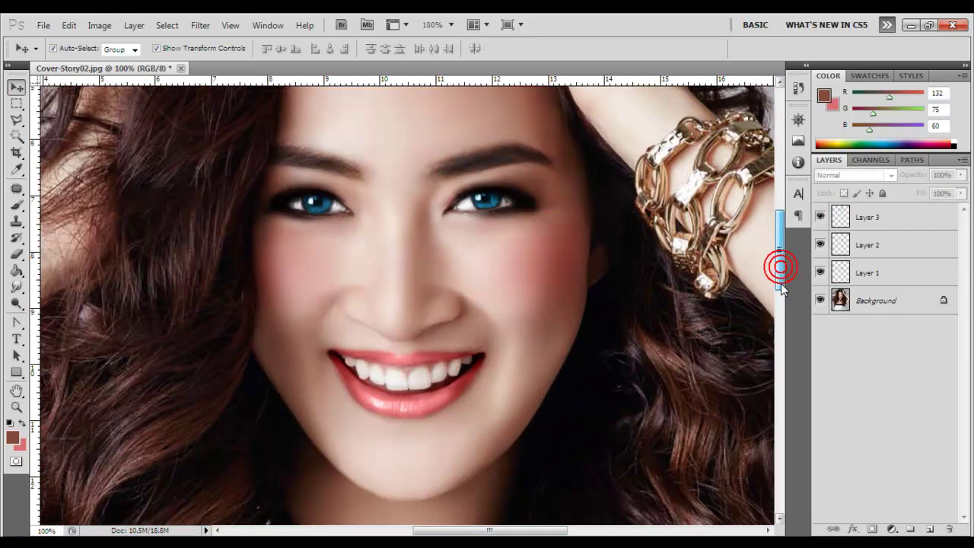
On a new layer, paint a brown shadow under the lower lip with a 29 px brush in Multiply mode
left_click(928, 527)
key("b")
right_click(457, 388)
left_click_drag(457, 389, 449, 385)
mouse_move(365, 387)
left_mouse_down()
mouse_move(413, 398)
mouse_move(387, 387)
mouse_move(464, 379)
left_mouse_up()
left_click(853, 174)
left_click(837, 217)
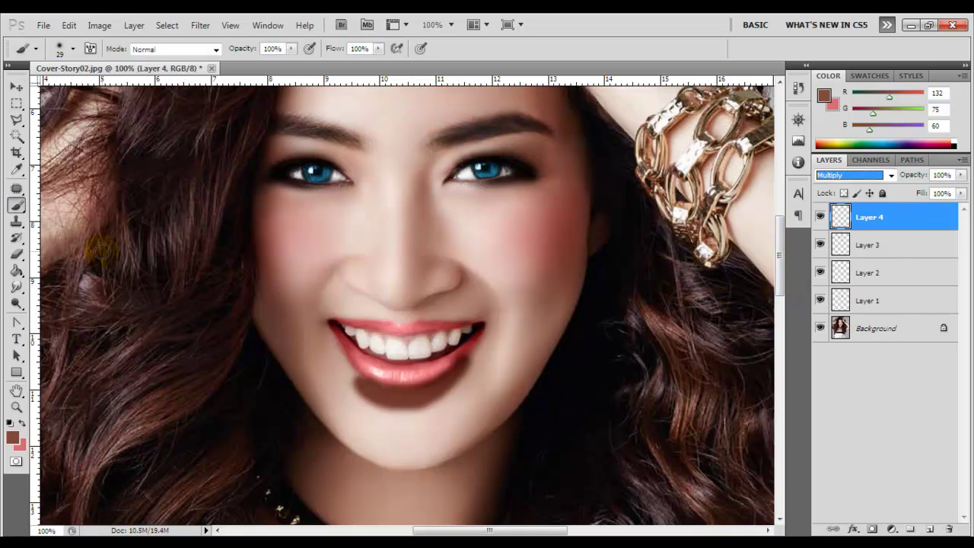
Set the eraser to 15% strength and 82 px for trimming the shadow
key("e")
right_click(379, 364)
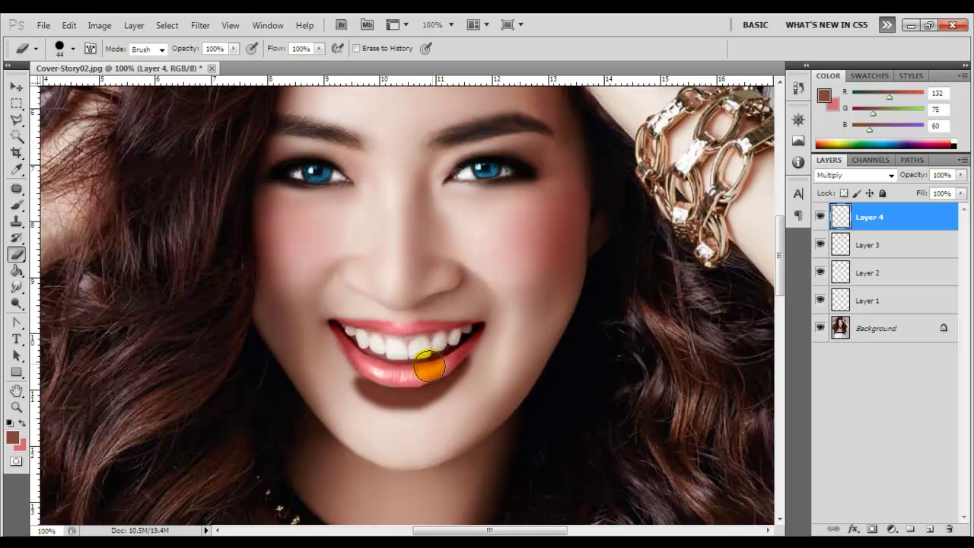
left_click_drag(193, 69, 167, 67)
right_click(456, 238)
left_click_drag(506, 267, 532, 267)
key("Return")
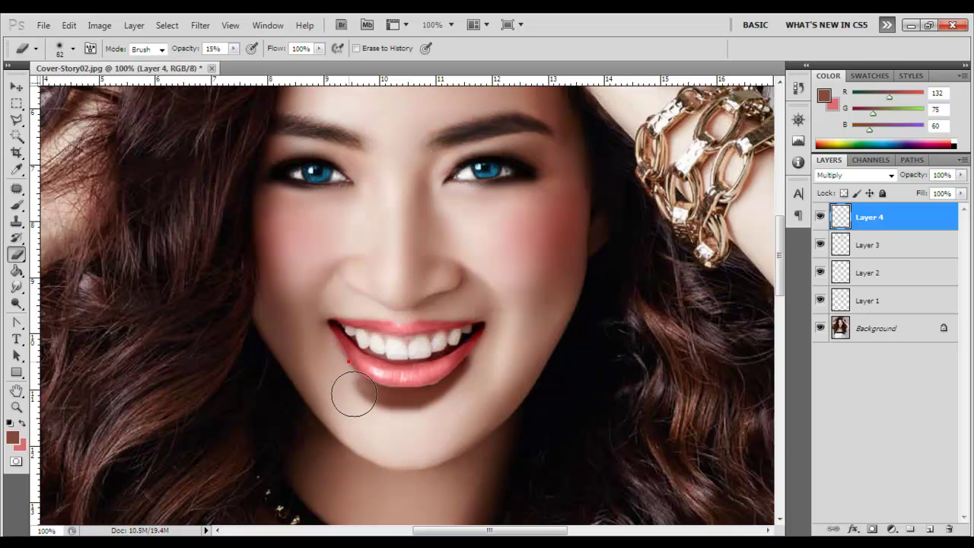
Soften the lip shadow with a Gaussian Blur of radius 12
left_click(200, 25)
left_click(370, 205)
type("25")
key("BackSpace")
type("0")
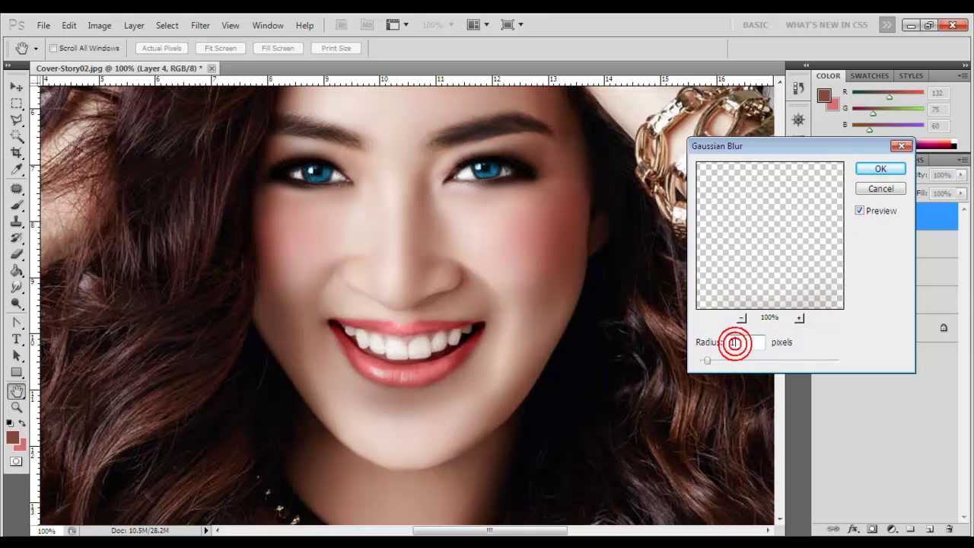
type("12")
left_click(757, 341)
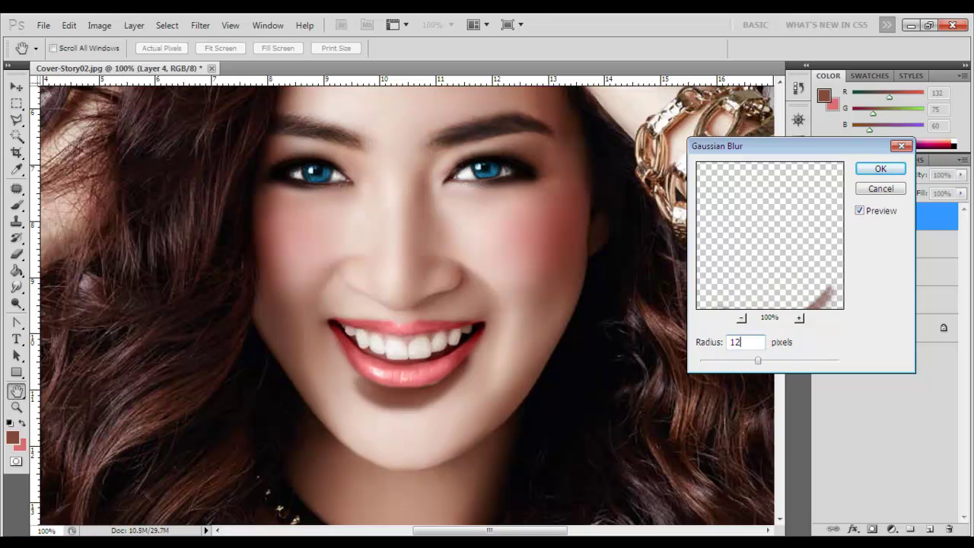
left_click(880, 168)
left_click(17, 259)
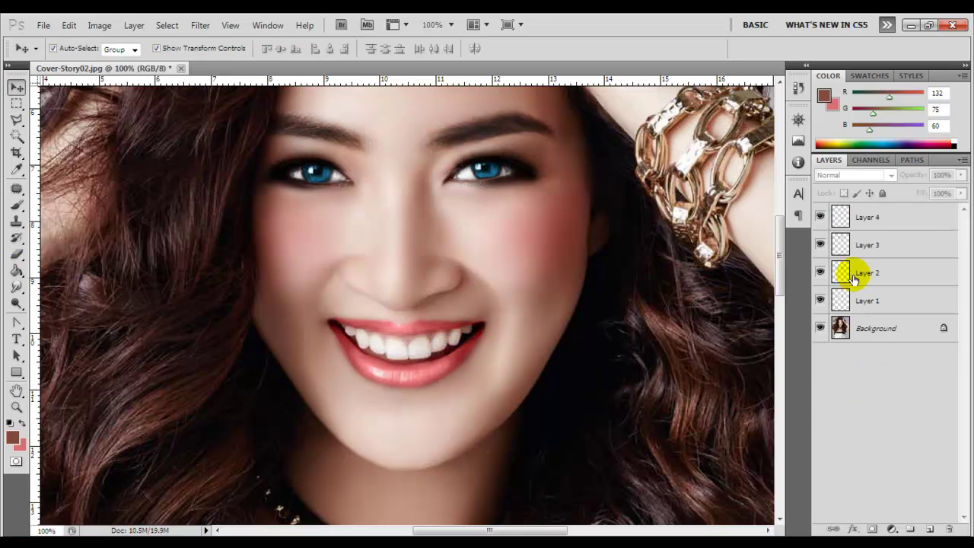
On a new layer, paint a light skin-tone highlight along the right jaw
left_click(924, 528)
left_click(17, 201)
key("x")
left_click(17, 443)
left_click(393, 433)
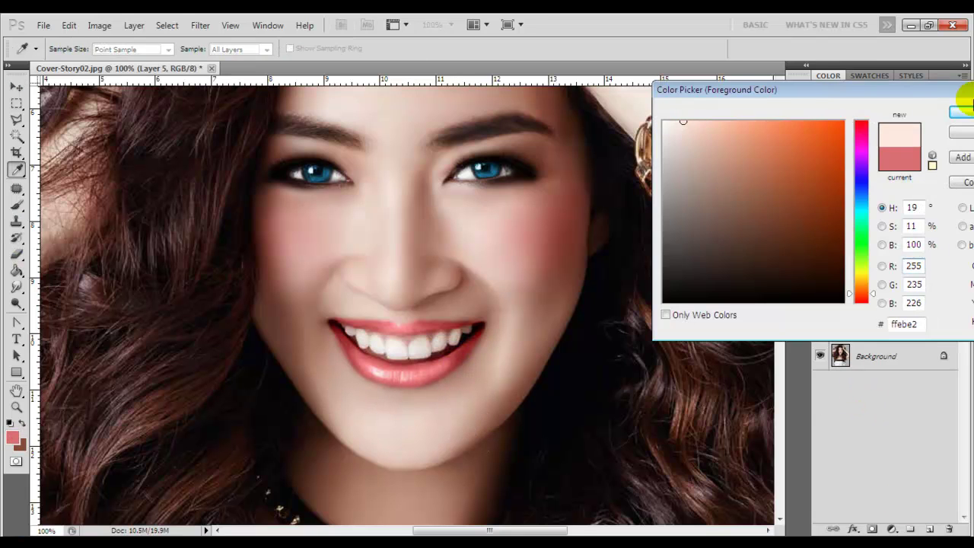
key("Return")
right_click(578, 278)
key("Return")
mouse_move(588, 229)
left_mouse_down()
mouse_move(561, 304)
mouse_move(474, 428)
mouse_move(401, 478)
left_mouse_up()
Nudge the right jaw highlight up and paint a matching highlight on the left jaw
left_click(17, 86)
key("shift+Up")
left_click(15, 209)
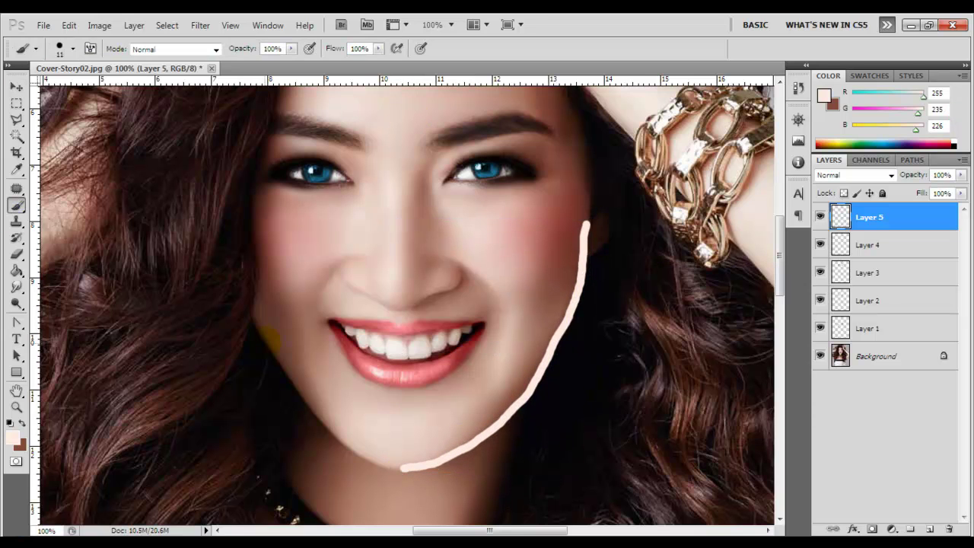
left_click_drag(355, 448, 378, 459)
Erase the inner edges of both jaw highlights and the chin area
left_click(17, 255)
right_click(420, 355)
right_click(470, 356)
key("Return")
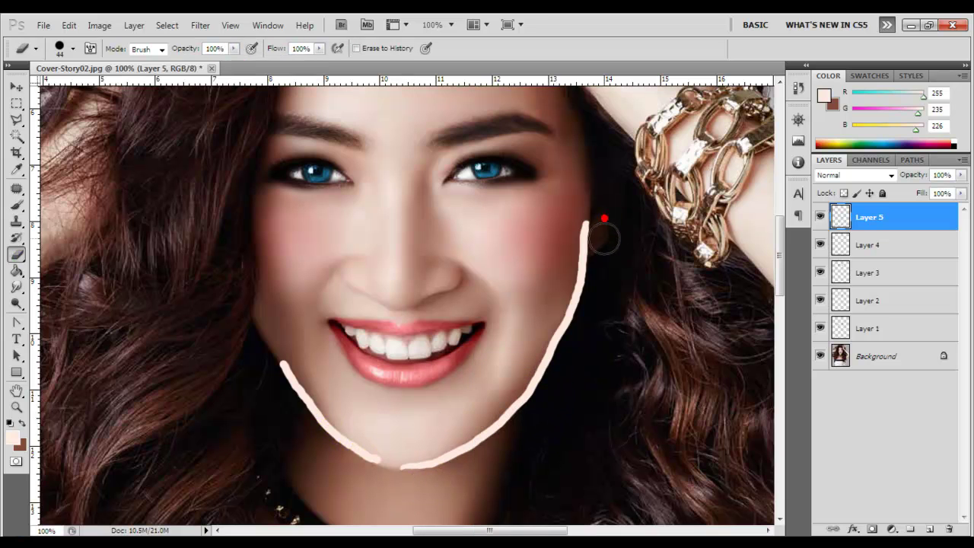
left_click_drag(528, 357, 484, 407)
mouse_move(405, 452)
left_mouse_down()
mouse_move(525, 371)
mouse_move(536, 347)
left_mouse_up()
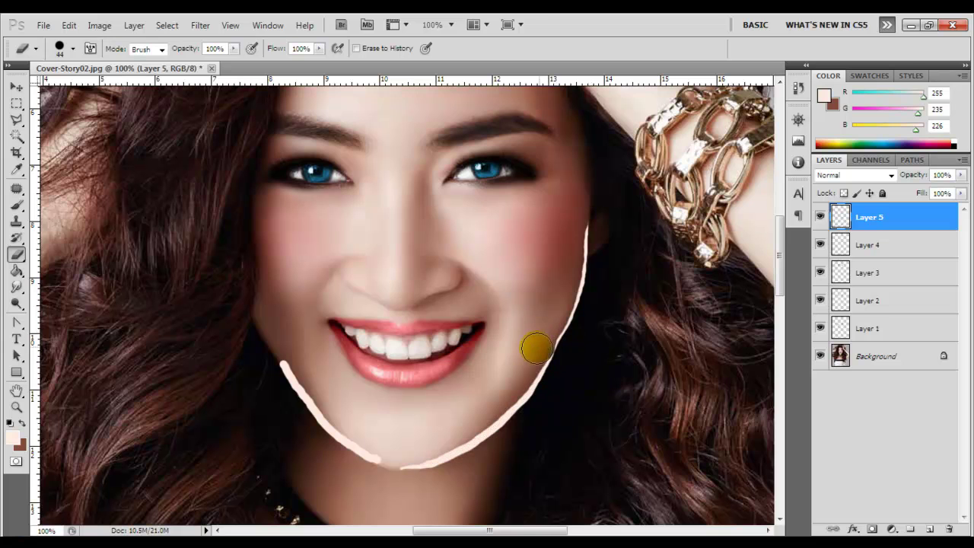
left_click_drag(428, 448, 490, 408)
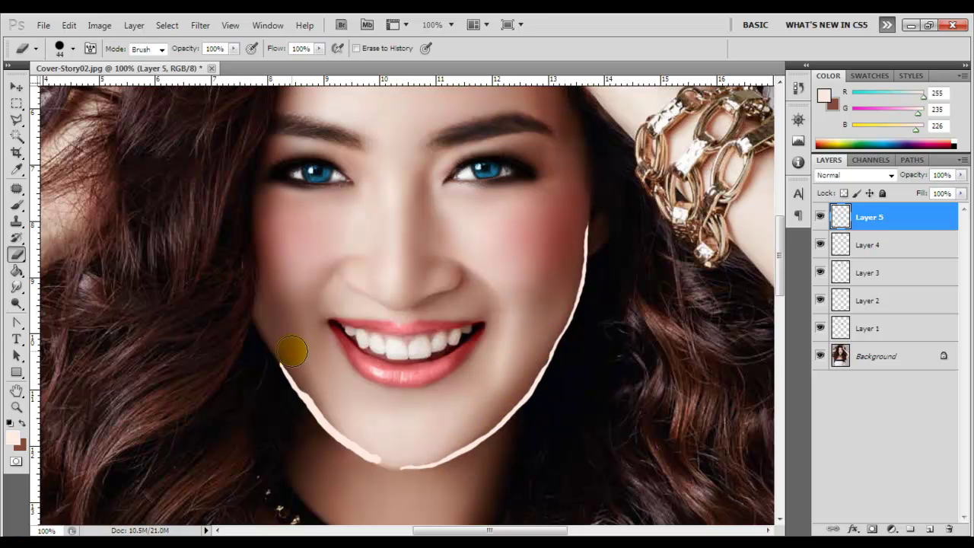
left_click_drag(315, 384, 282, 370)
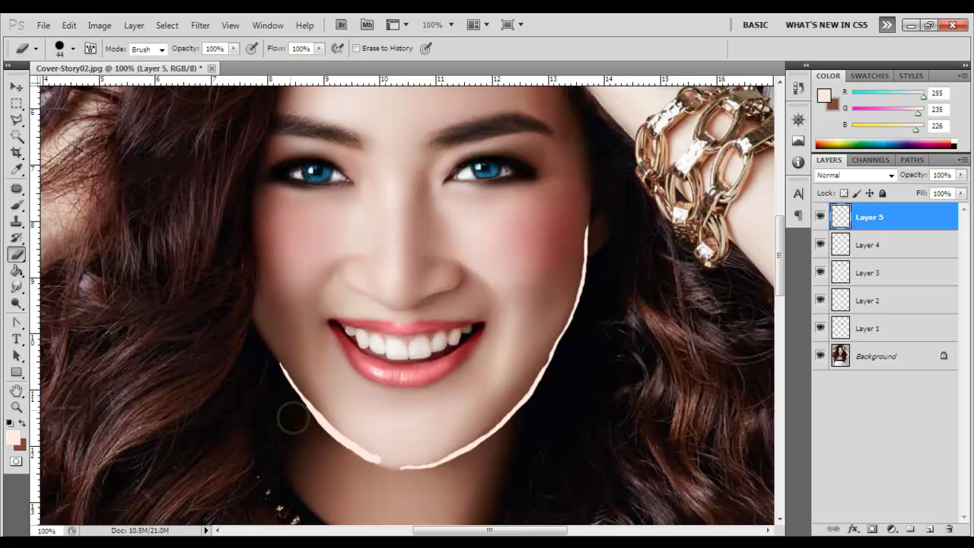
left_click_drag(386, 449, 339, 410)
left_click_drag(376, 440, 392, 450)
Paint a nose highlight toward the tip, erasing most of the nostril stroke with a 20 px eraser
key("v")
left_click(852, 175)
left_click(16, 205)
left_click(399, 301)
mouse_move(352, 268)
left_mouse_down()
mouse_move(433, 284)
mouse_move(455, 267)
left_mouse_up()
key("e")
right_click(420, 279)
left_click(427, 278)
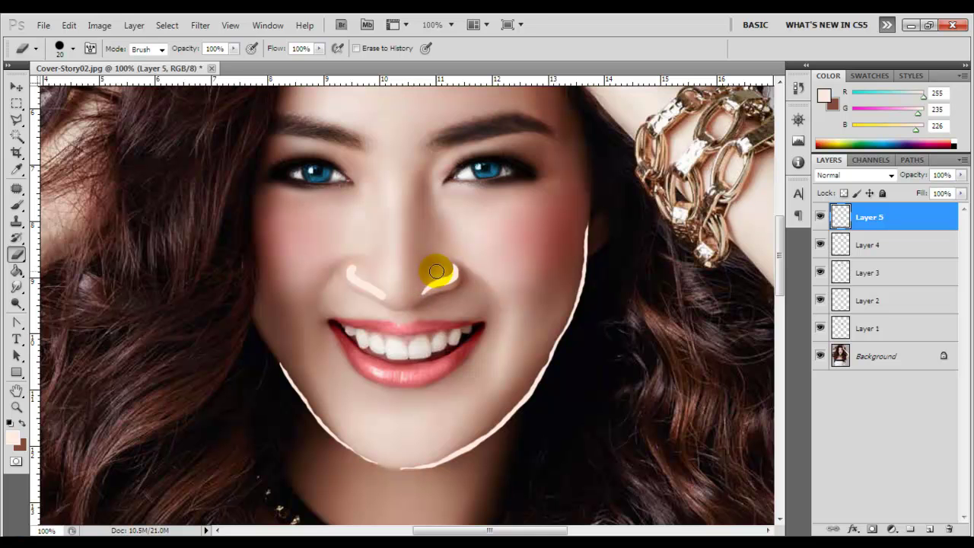
left_click_drag(377, 283, 360, 269)
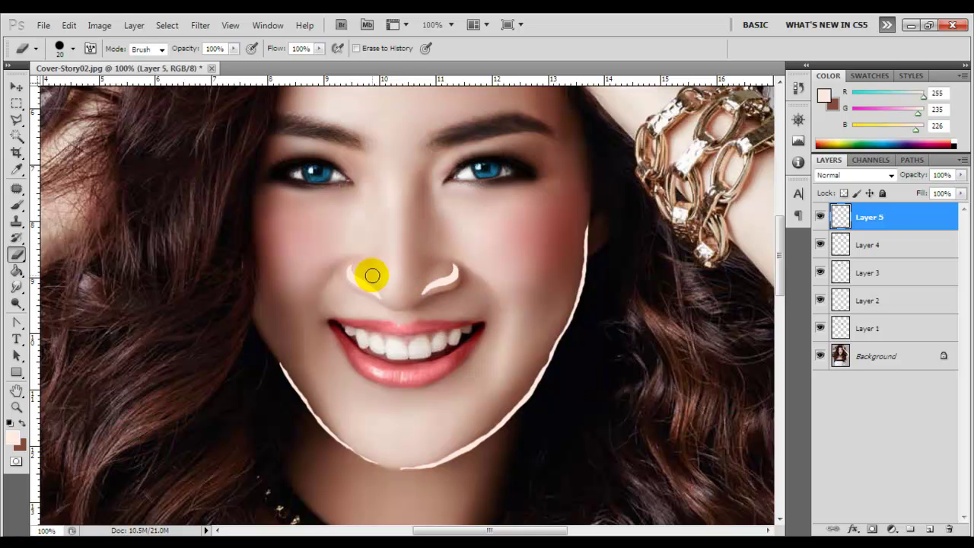
key("v")
Blur the highlight strokes with Gaussian Blur radius 6 and set Layer 5 to Soft Light
left_click(200, 25)
left_click(381, 208)
left_click_drag(741, 362, 729, 360)
key("BackSpace")
type("6")
left_click(880, 169)
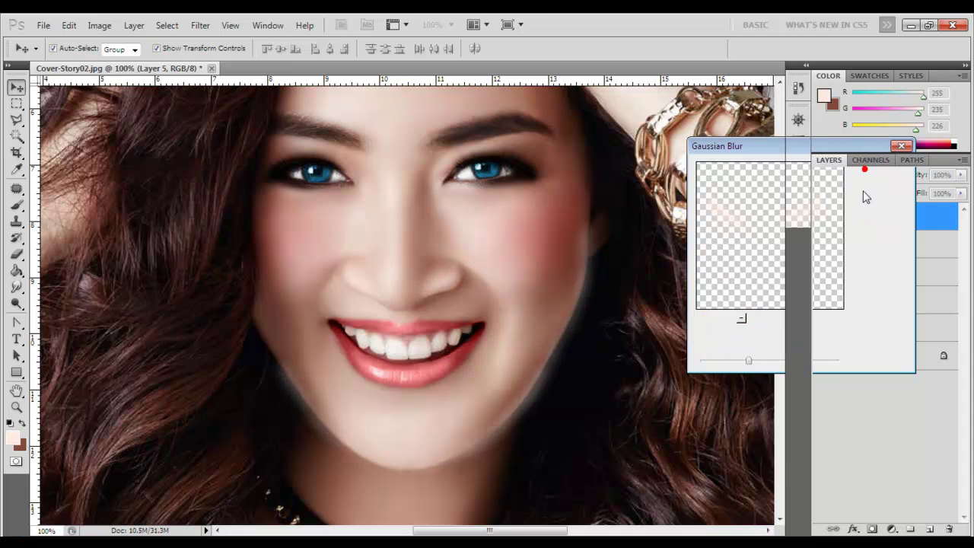
left_click(852, 175)
left_click(837, 375)
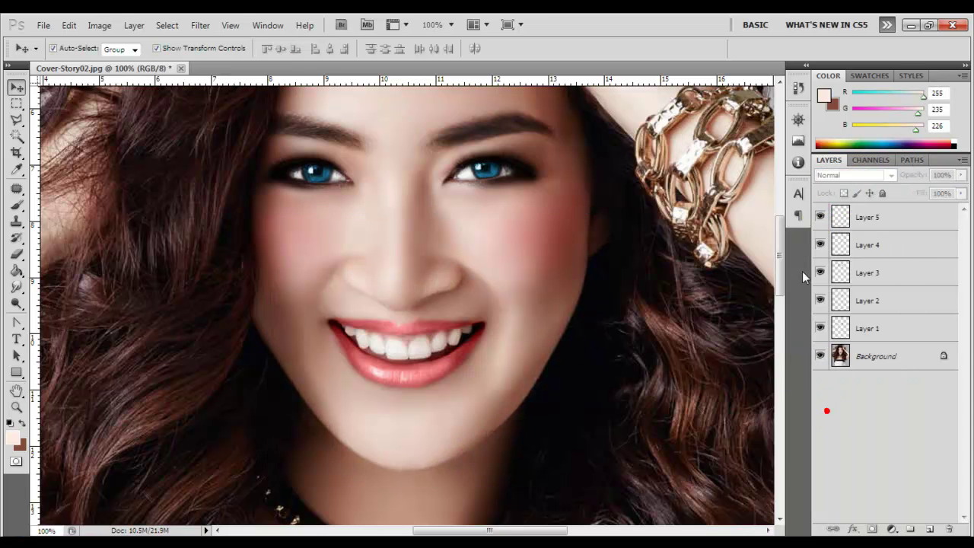
Resize the eraser to 31 px for cleaning up the highlights
key("b")
right_click(509, 438)
left_click(430, 474)
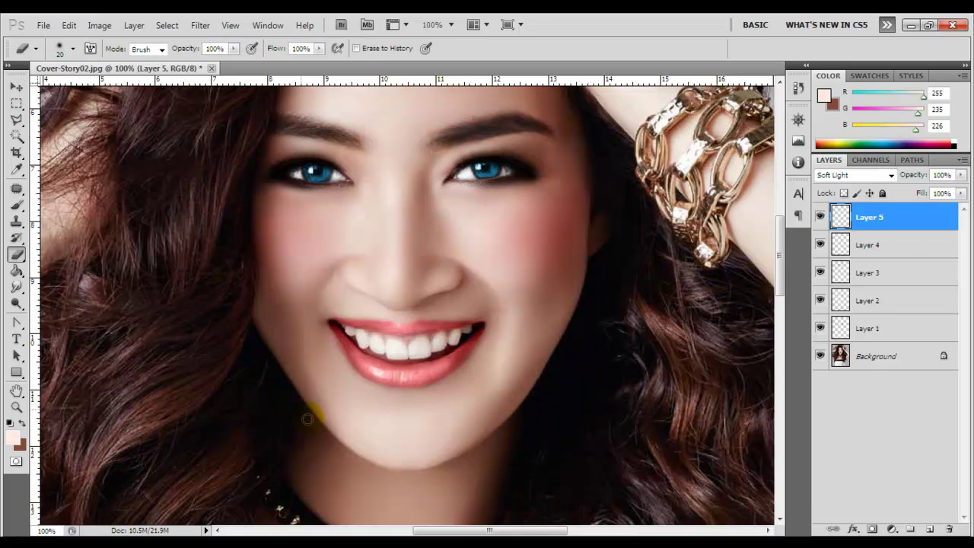
right_click(368, 468)
left_click_drag(411, 383, 418, 383)
left_click(395, 482)
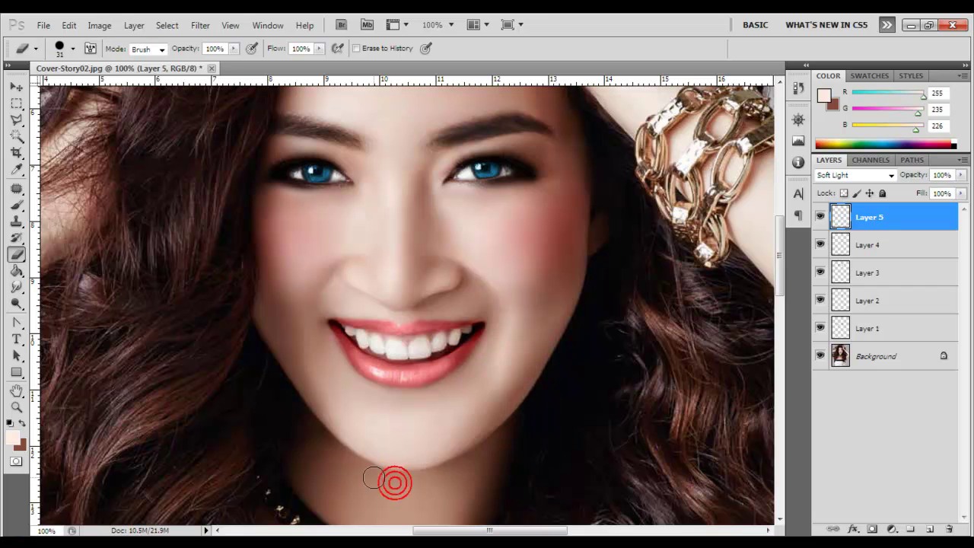
Duplicate Layer 5, set the copy to Overlay, and Gaussian-blur it
key("v")
left_click_drag(841, 217, 613, 218)
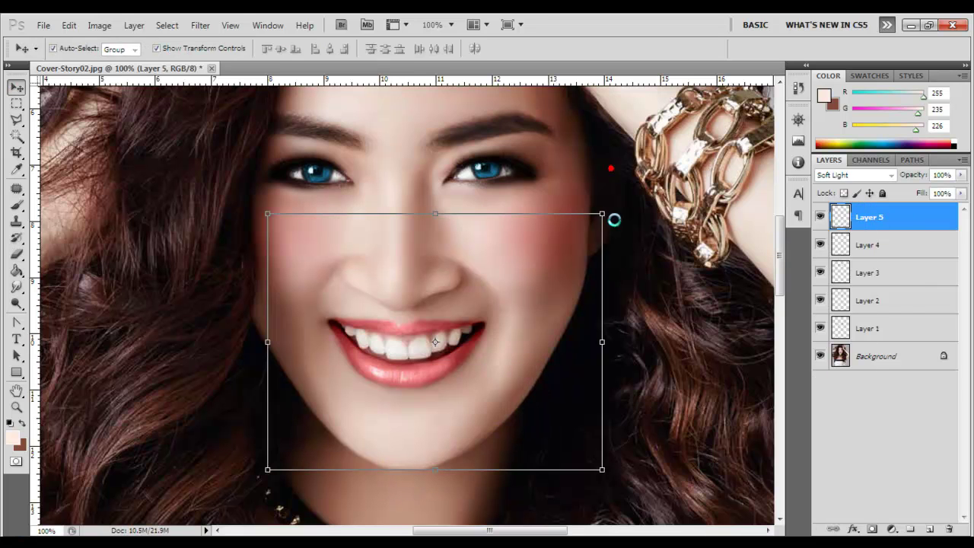
left_click(852, 175)
left_click(836, 367)
left_click(200, 25)
left_click(381, 213)
left_click(875, 166)
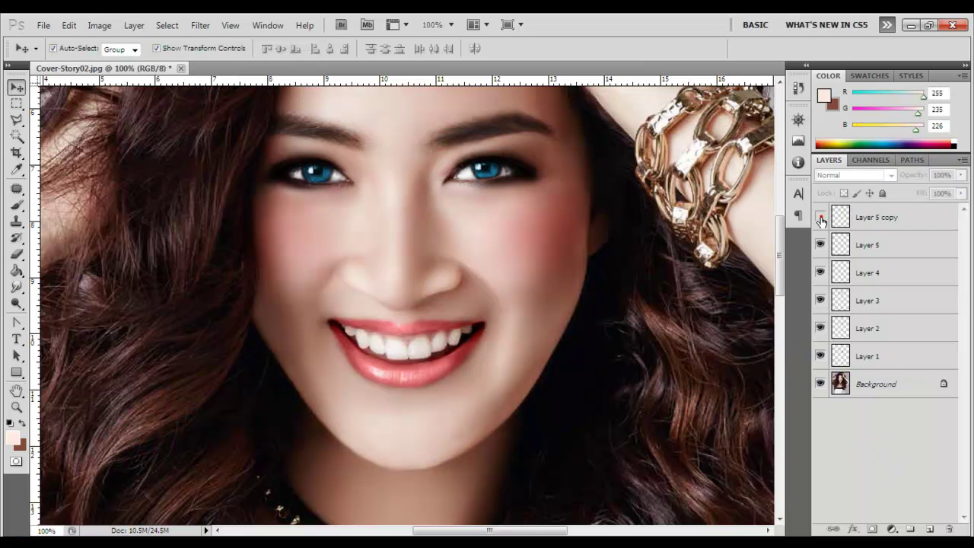
Erase excess areas from Layer 5 copy with a 48 px eraser
key("b")
right_click(373, 242)
key("Return")
mouse_move(422, 247)
left_mouse_down()
mouse_move(432, 248)
mouse_move(341, 282)
left_mouse_up()
key("v")
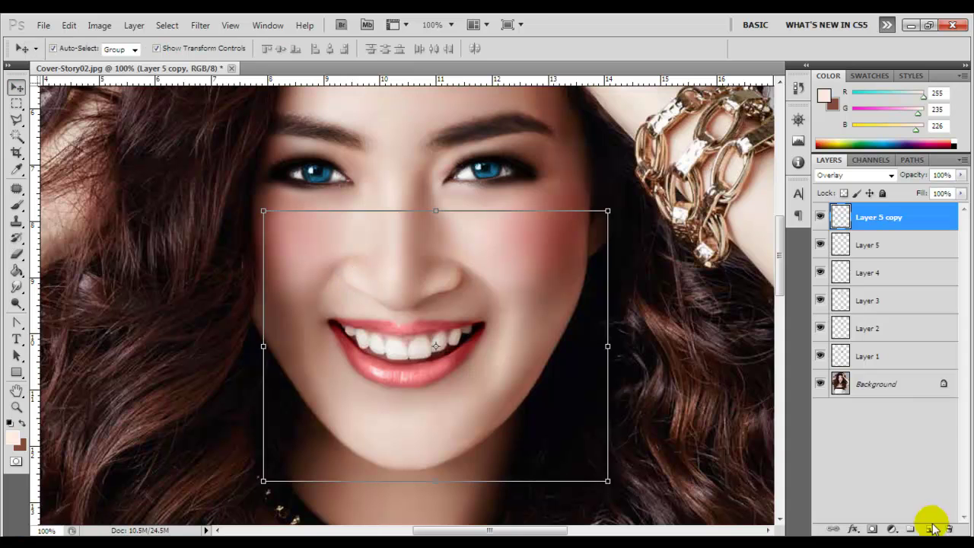
Add new Layer 6 and set the brush to 5 px
left_click(929, 527)
key("b")
right_click(408, 332)
left_click_drag(539, 343, 498, 343)
Erase the end of the upper-lip highlight line with a 41 px eraser
key("Return")
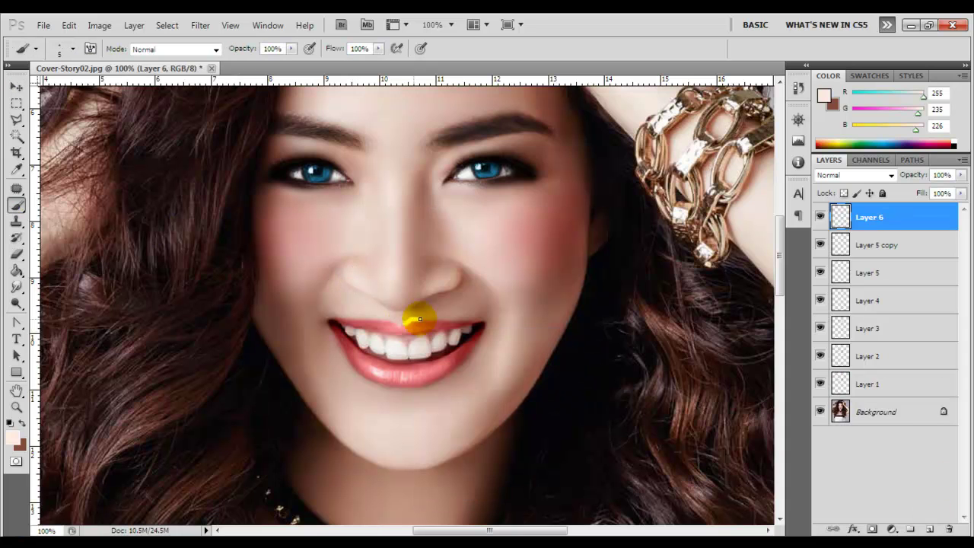
key("e")
right_click(449, 321)
key("Return")
left_click(233, 48)
left_click(478, 326)
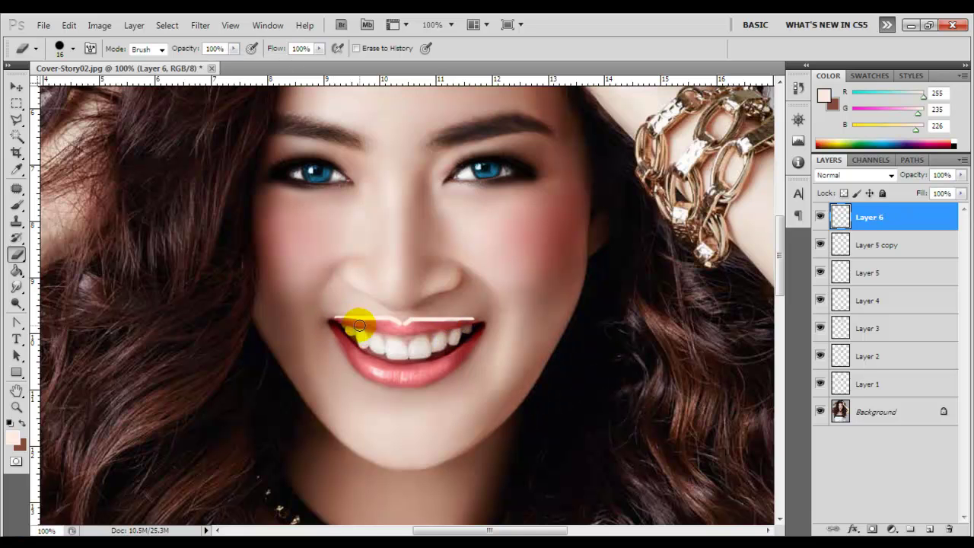
right_click(430, 253)
left_click_drag(455, 279, 465, 278)
key("Return")
left_click(473, 324)
Gaussian-blur the upper-lip line and set Layer 6 to Soft Light
left_click(200, 25)
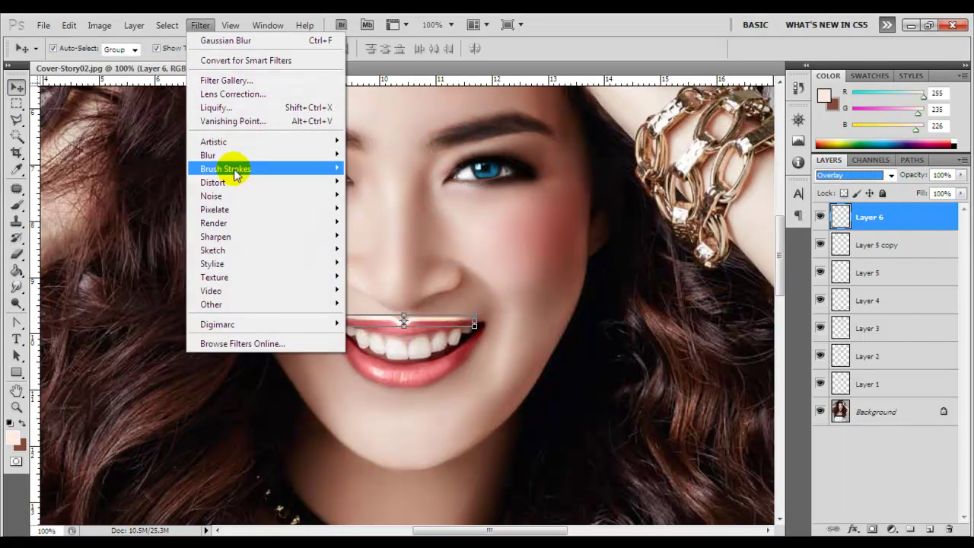
left_click(380, 220)
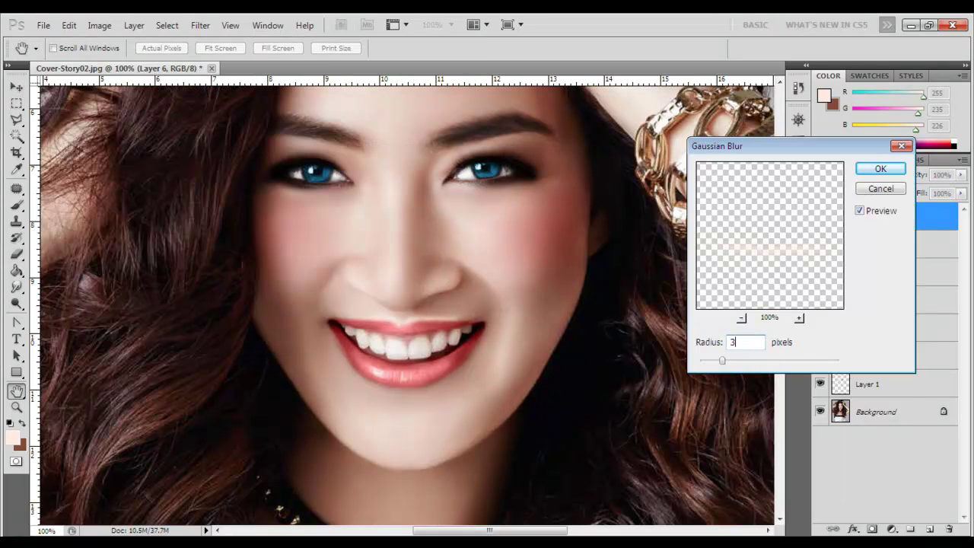
key("Return")
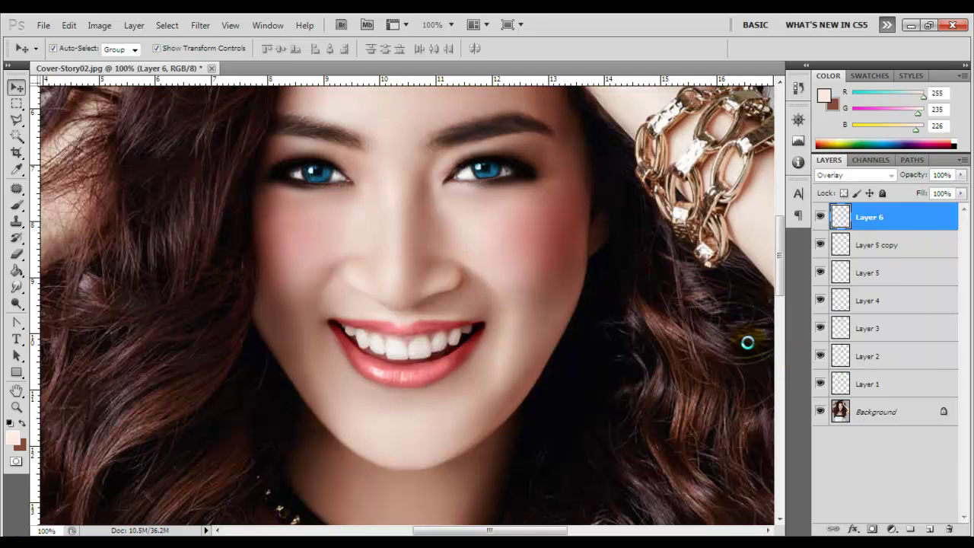
left_click(848, 175)
left_click(832, 373)
left_click(820, 218)
Duplicate the lip highlight as Layer 6 copy and fit the portrait in view
left_click(867, 217)
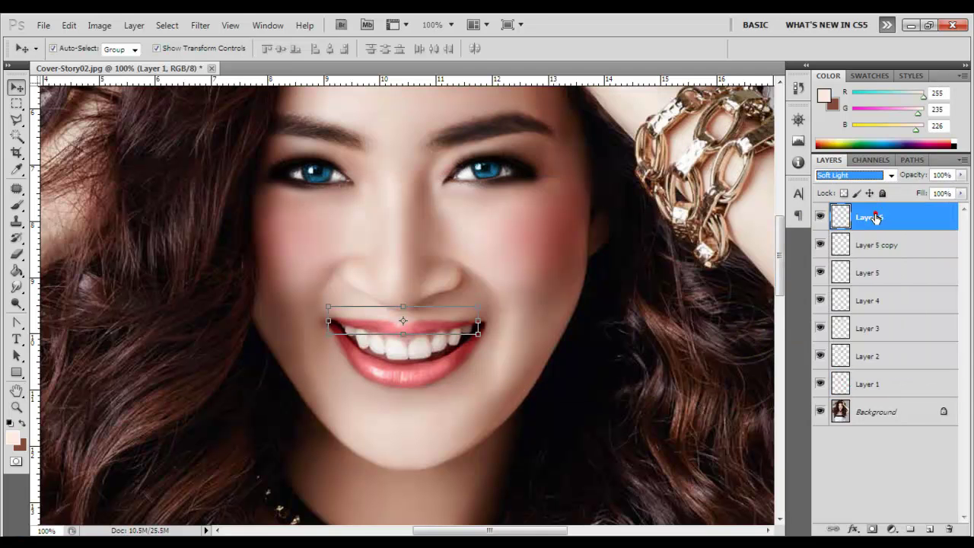
key("ctrl+j")
left_click(808, 404)
key("z")
key("ctrl+0")
Zoom in on the face, add Layer 7, and choose brown for the Brush
left_click(400, 172)
left_click(406, 221)
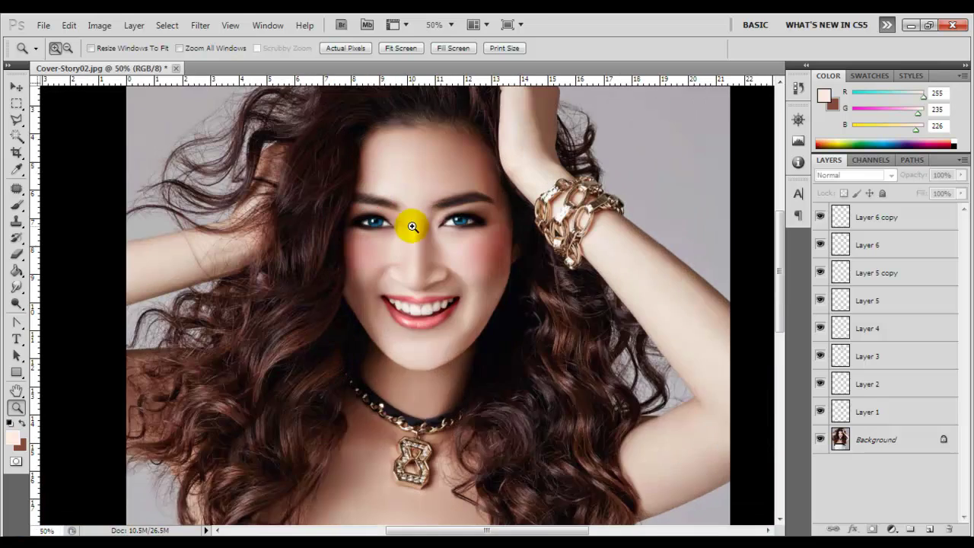
left_click(406, 221)
left_click(929, 528)
left_click(17, 204)
left_click(22, 423)
Undo a stray brown stroke on the cheek and set the brush to 20 px
right_click(399, 230)
key("Return")
left_click(398, 299)
right_click(461, 294)
left_click(373, 300)
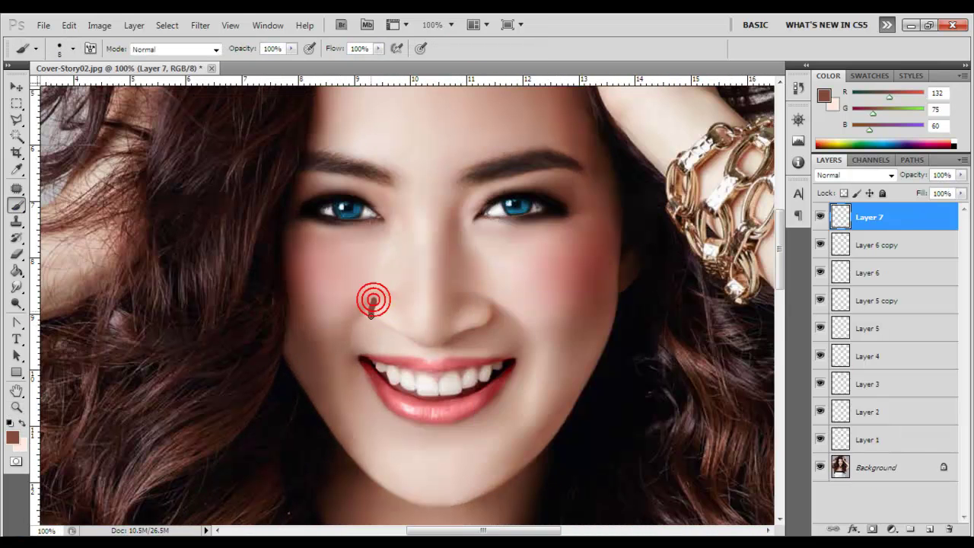
key("ctrl+z")
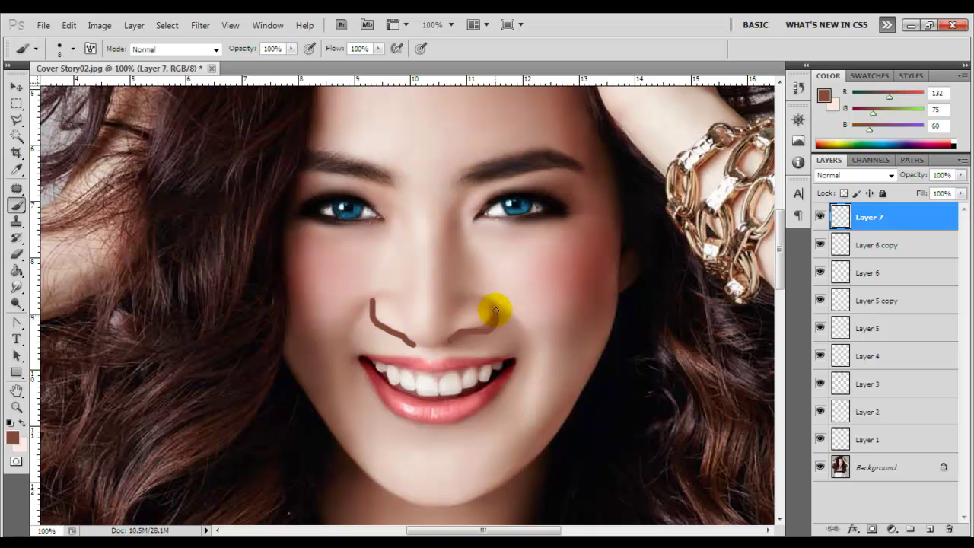
right_click(440, 244)
type("20")
key("Return")
Paint brown contour lines down both sides of the nose with 20, 11 and 6 px brushes
left_click_drag(407, 202, 407, 297)
right_click(412, 273)
type("11")
key("Return")
right_click(458, 259)
type("6")
key("Return")
left_click_drag(412, 319, 410, 295)
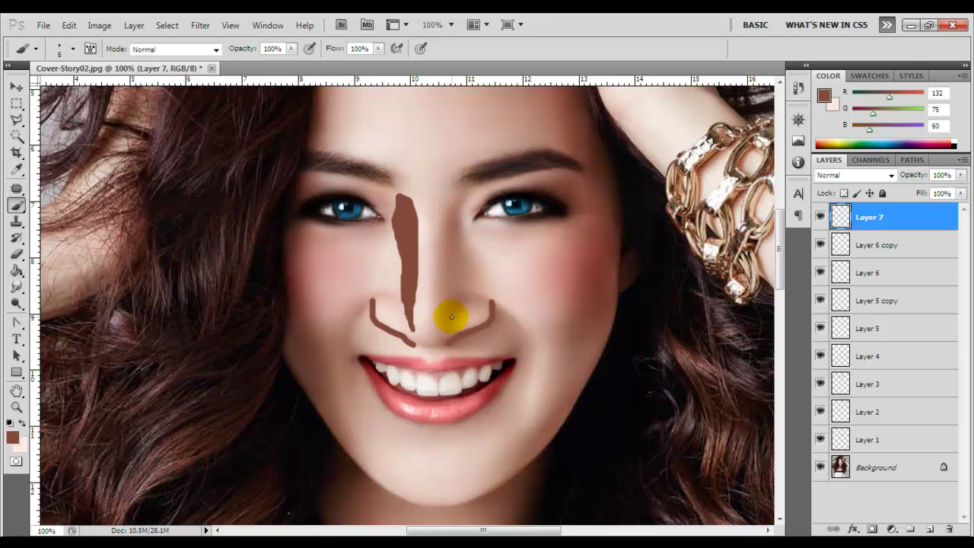
left_click_drag(460, 201, 457, 300)
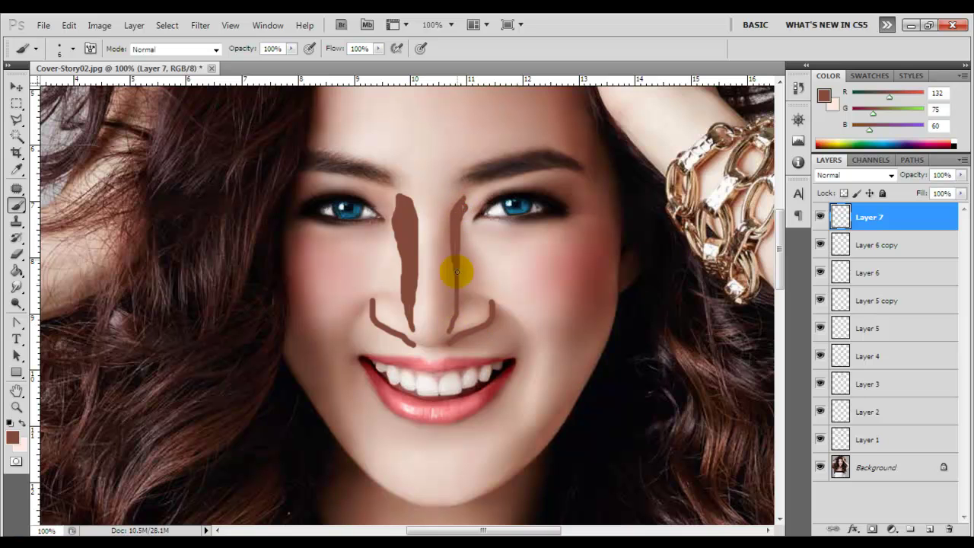
Switch to the Eraser at full strength with a 30 px size
left_click(16, 253)
right_click(424, 201)
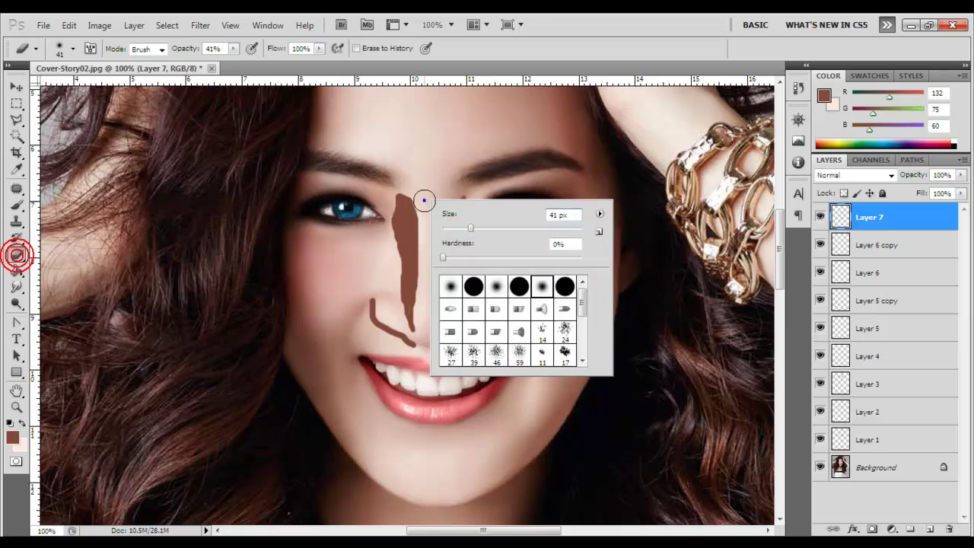
left_click(392, 199)
key("0")
right_click(417, 190)
left_click_drag(451, 216, 435, 221)
key("Return")
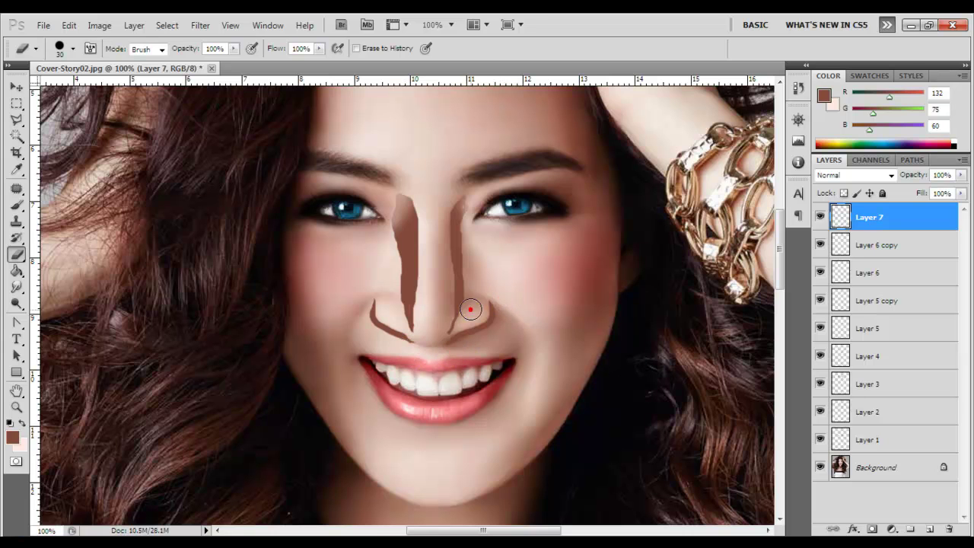
Lower the Eraser to 24% and soften the right nostril and left nose strokes
key("2")
key("4")
right_click(427, 181)
left_click(371, 300)
left_click_drag(449, 340, 471, 305)
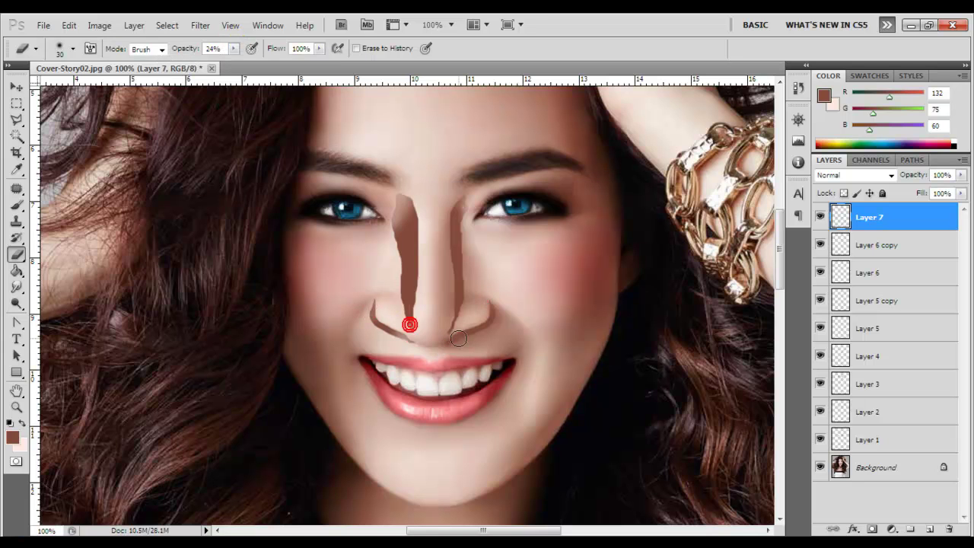
left_click_drag(401, 250, 392, 204)
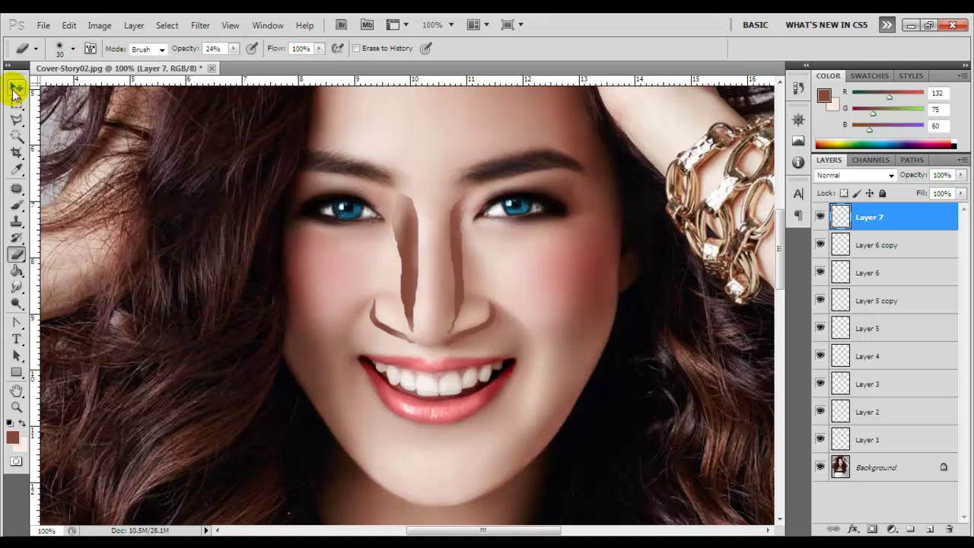
Blur the nose contour layer with a Gaussian Blur of radius 9
left_click(15, 91)
left_click(826, 244)
left_click(200, 26)
left_click(349, 203)
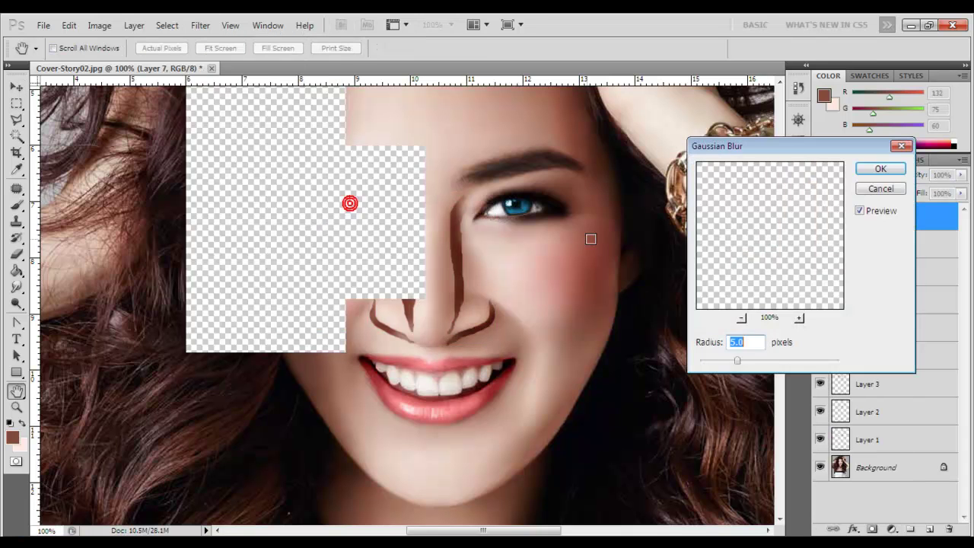
left_click_drag(736, 359, 752, 360)
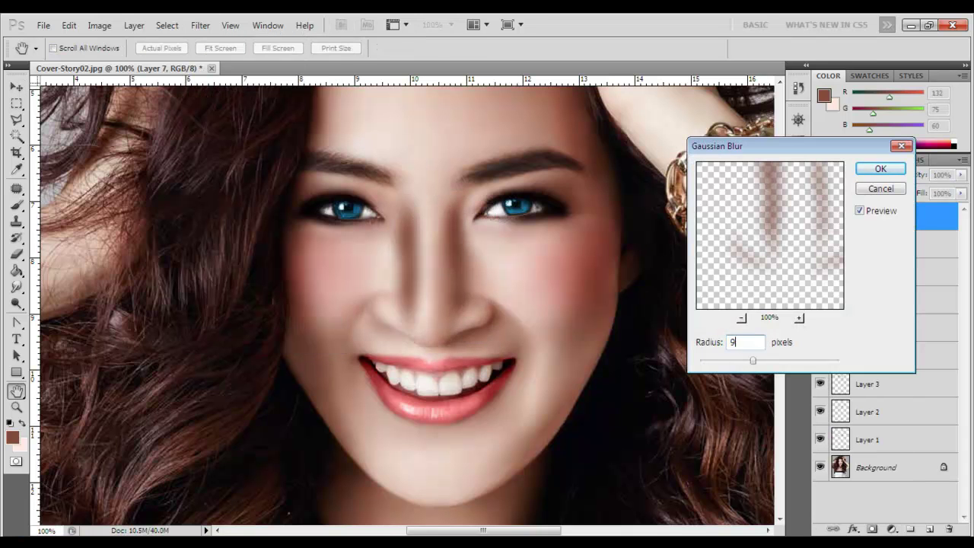
key("Return")
Set the Brush to 32% opacity and size 24
key("b")
right_click(437, 237)
key("Return")
right_click(404, 251)
type("24")
key("Return")
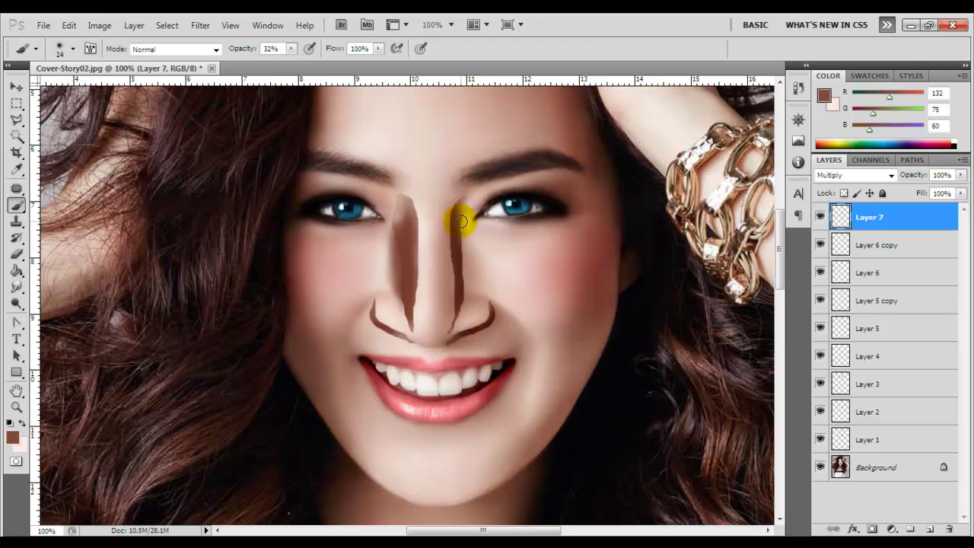
Apply another Gaussian Blur at radius 8 and fade the contour layer to 43% opacity
left_click(18, 89)
left_click(200, 25)
left_click(387, 206)
left_click(878, 187)
left_click(200, 25)
left_click(387, 206)
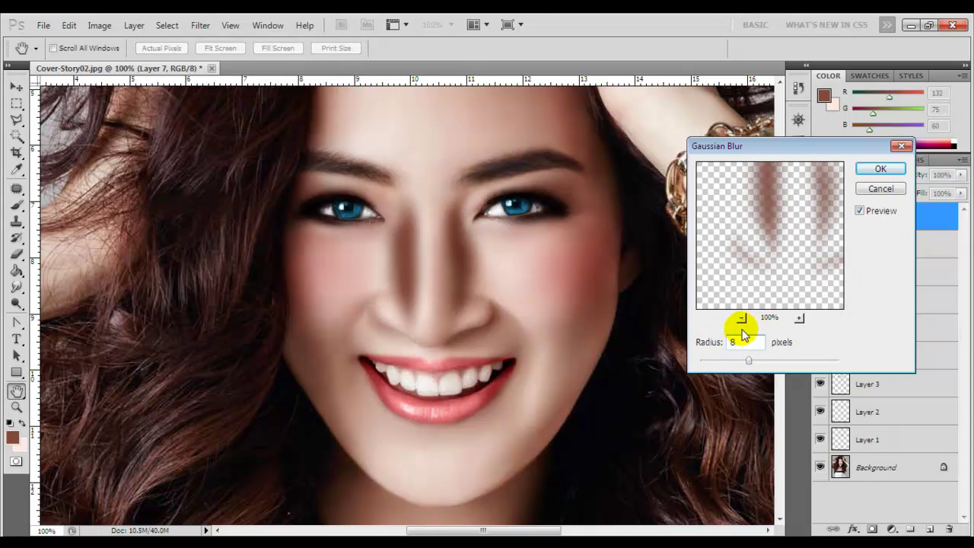
key("Return")
left_click_drag(960, 175, 909, 190)
Set the Eraser to 76 px at 5% strength
key("b")
left_click(233, 48)
right_click(487, 232)
left_click(419, 261)
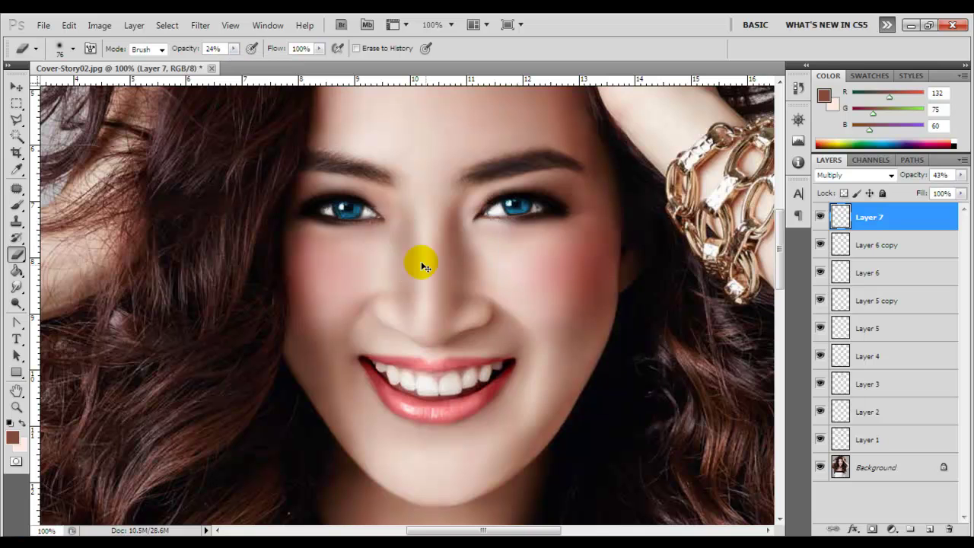
left_click(236, 52)
left_click_drag(236, 52, 214, 66)
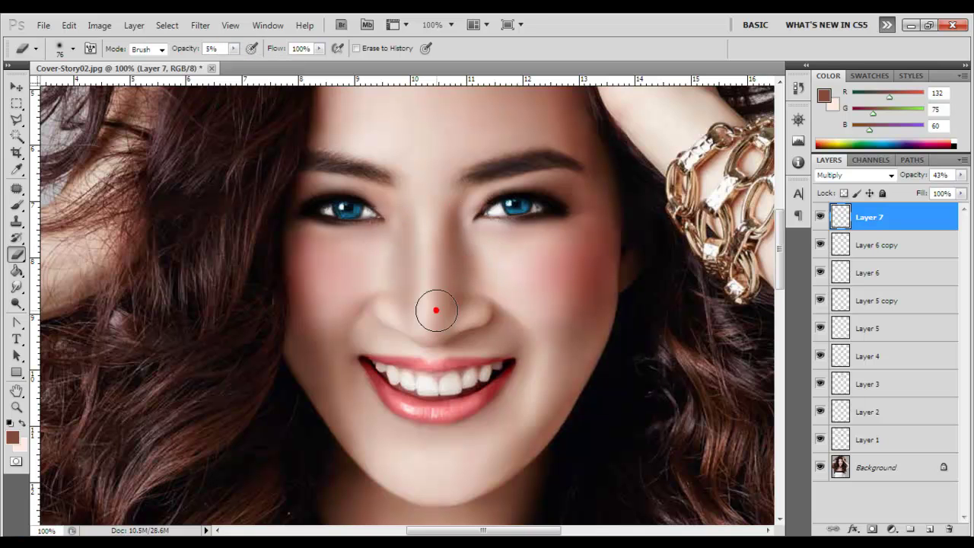
Return the brush to full opacity and resize it from 45 to 27
key("0")
right_click(423, 221)
double_click(487, 335)
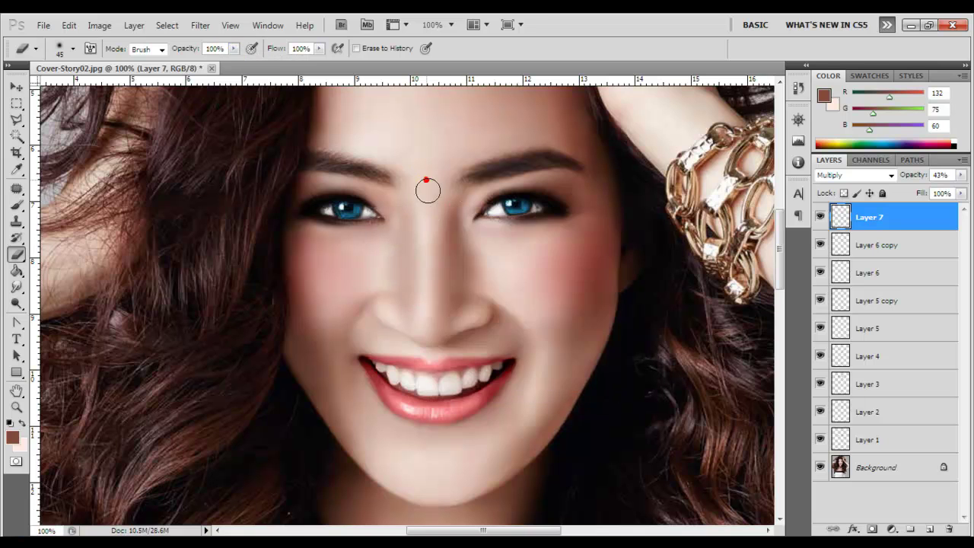
right_click(385, 311)
left_click_drag(430, 332, 424, 332)
key("Return")
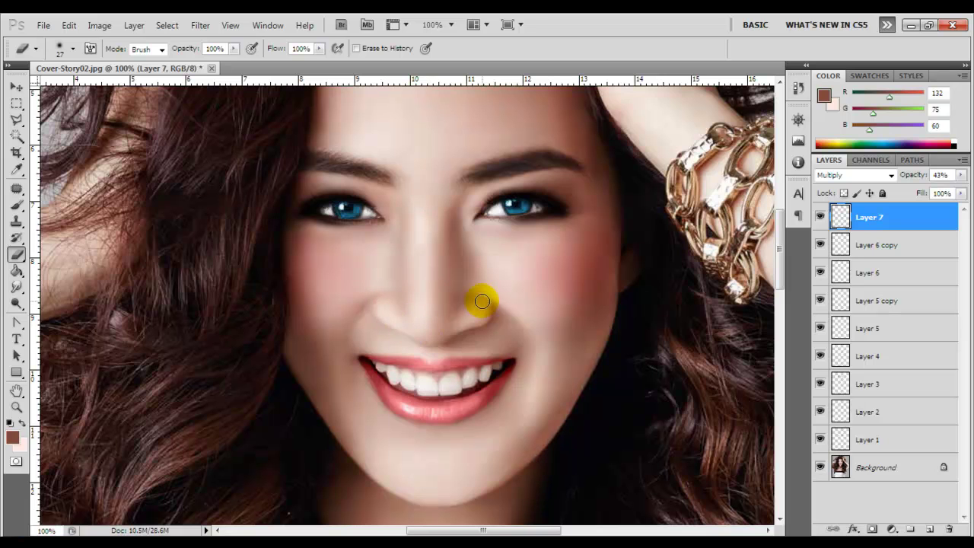
Fit the image, zoom to 66.7% on the face, and toggle Layer 7 to compare shading
key("v")
key("4")
key("3")
key("z")
key("ctrl+0")
left_click(417, 228)
left_click(410, 251)
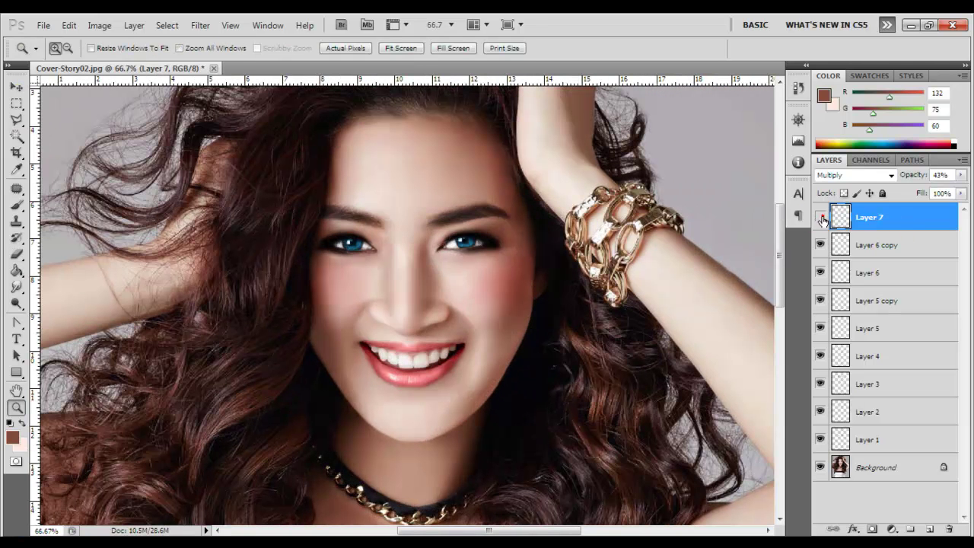
Set the Eraser to 14% strength and size 68
key("e")
left_click_drag(174, 65, 169, 66)
right_click(387, 298)
type("68")
key("Return")
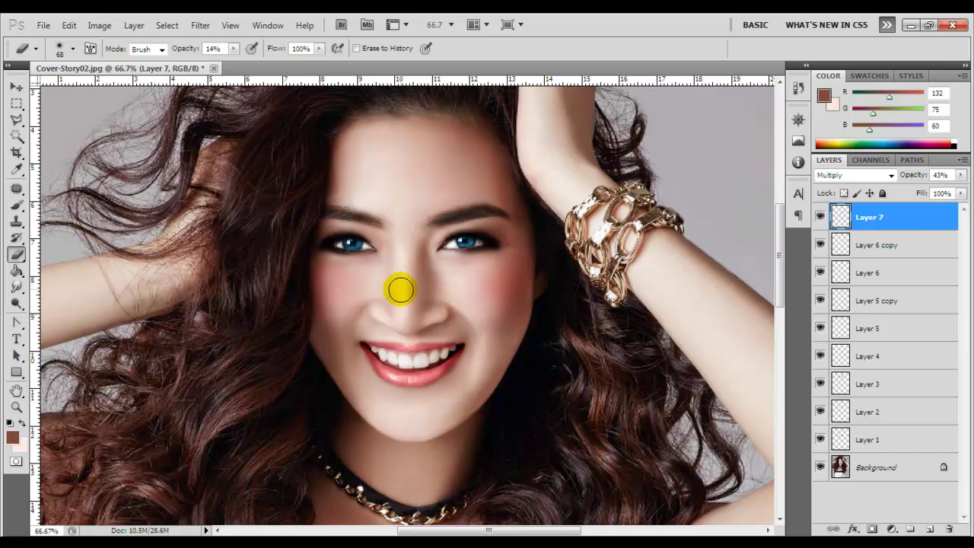
Fit the image, zoom to 50%, and add a new layer above Layer 7
key("z")
right_click(414, 326)
left_click(462, 333)
left_click(434, 147)
key("ctrl+shift+alt+n")
Confirm Layer 8 and paint soft 32% dark shading along the underside of the bracelet arm
left_click(268, 229)
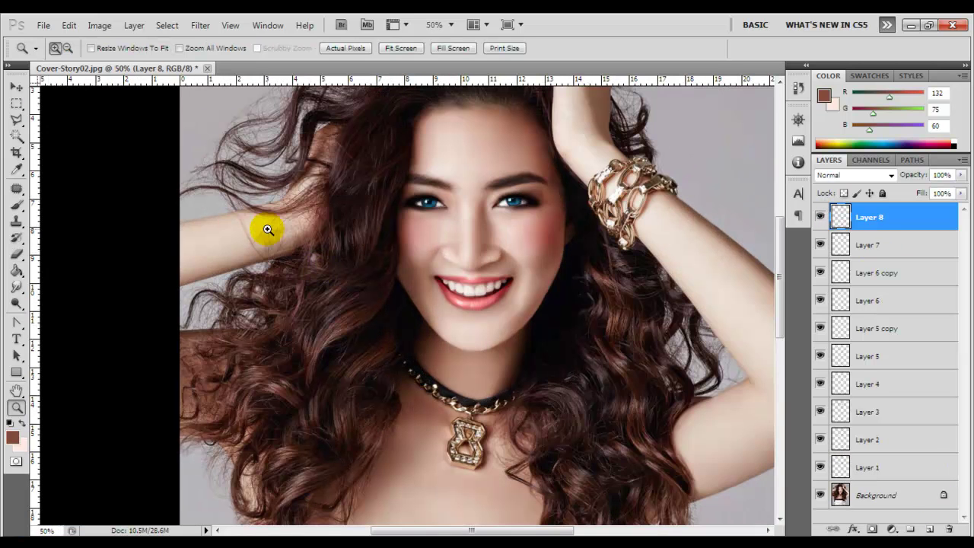
left_click_drag(566, 530, 604, 530)
key("b")
right_click(567, 236)
left_click(518, 226)
key("3")
key("2")
left_click(530, 293)
mouse_move(508, 230)
left_mouse_down()
mouse_move(576, 304)
mouse_move(614, 386)
mouse_move(602, 500)
mouse_move(601, 479)
mouse_move(664, 453)
left_mouse_up()
Set Layer 8 to Multiply and zoom to 200% on the bracelet
left_click(15, 90)
left_click(854, 175)
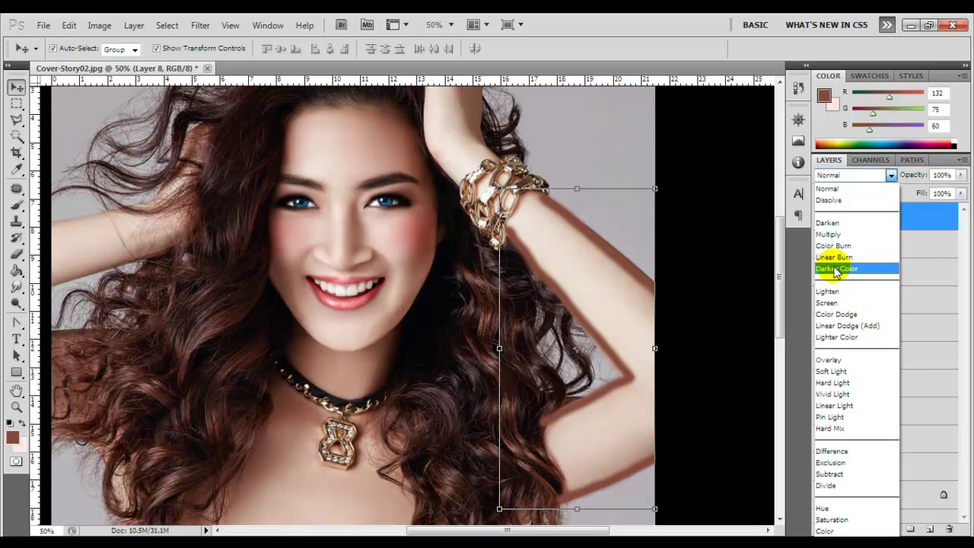
left_click(829, 263)
key("z")
left_click(597, 202)
left_click(15, 206)
With a smaller soft brush, shade the arm edge under and beside the bracelet links
right_click(567, 148)
left_click(565, 144)
left_click_drag(503, 164, 462, 249)
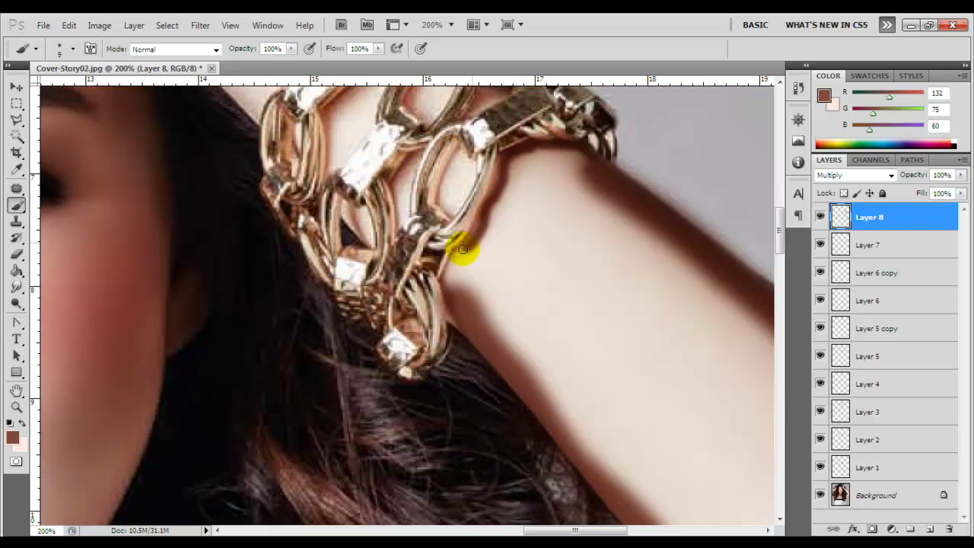
mouse_move(529, 152)
left_mouse_down()
mouse_move(569, 160)
mouse_move(563, 274)
left_mouse_up()
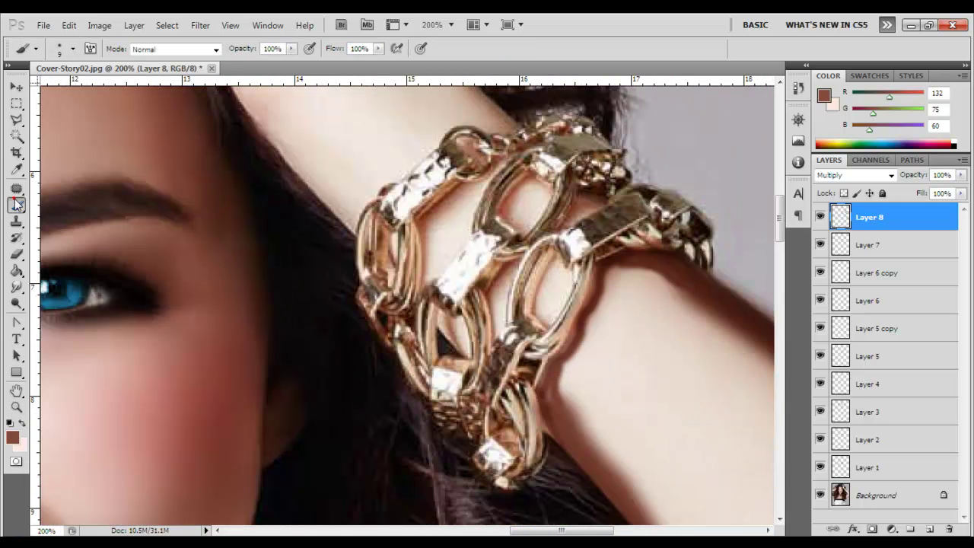
right_click(563, 274)
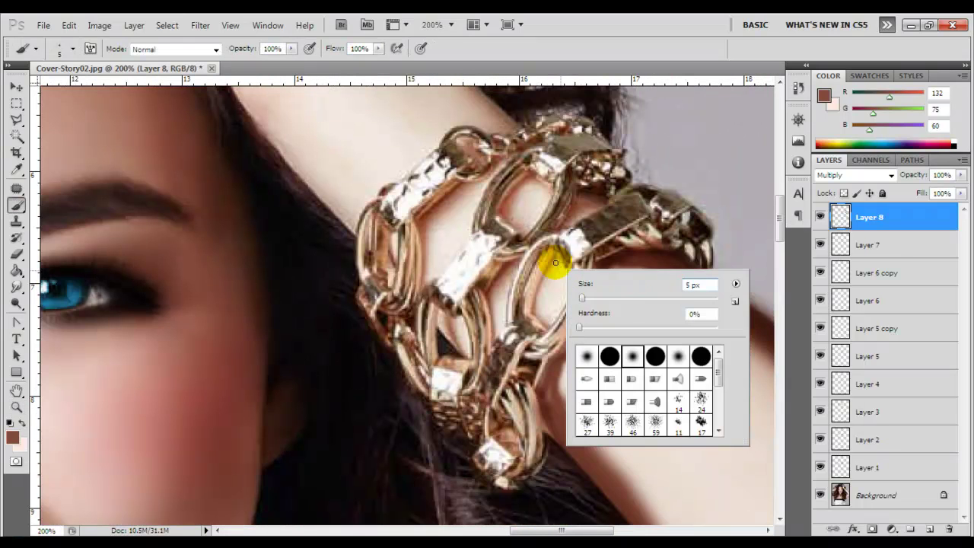
left_click(555, 262)
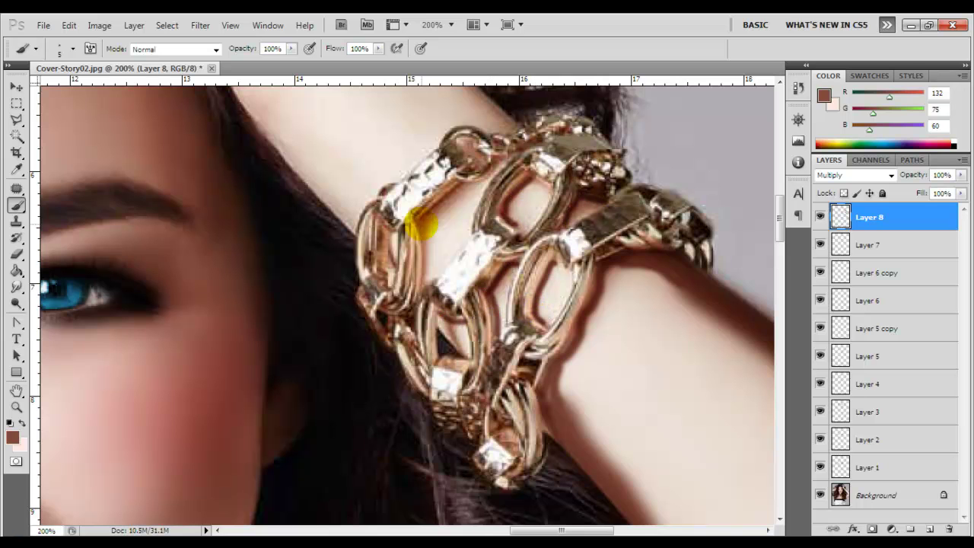
left_click_drag(421, 224, 464, 189)
Zoom to 100% on the raised hand and shade the arm's left edge with a 12 px brush
key("z")
right_click(454, 196)
left_click(510, 206)
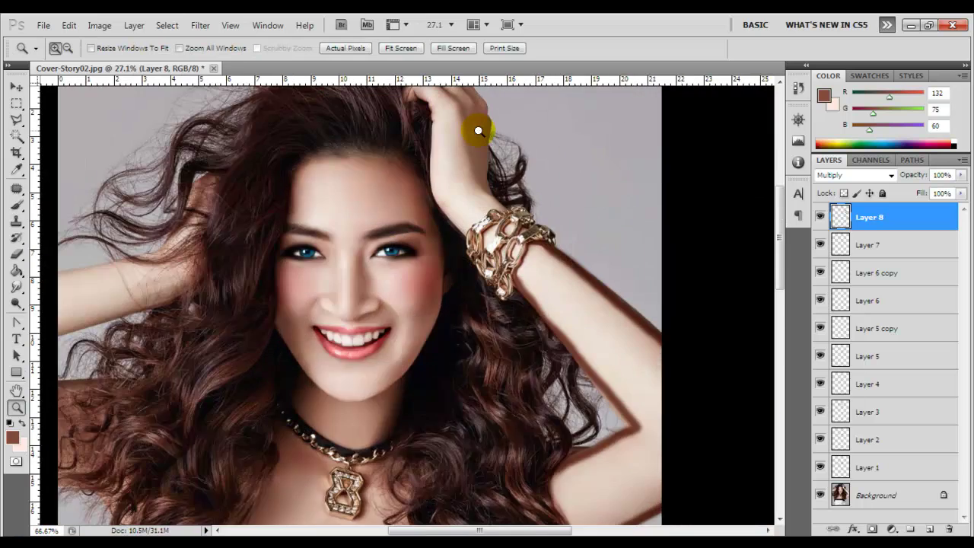
left_click(474, 130)
right_click(481, 180)
left_click_drag(504, 207, 513, 207)
left_click(383, 136)
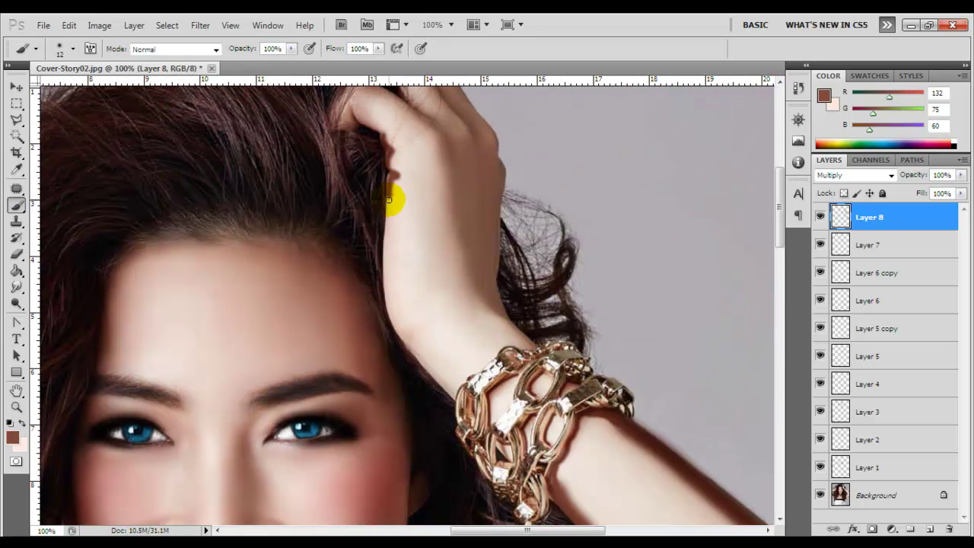
left_click_drag(389, 200, 395, 335)
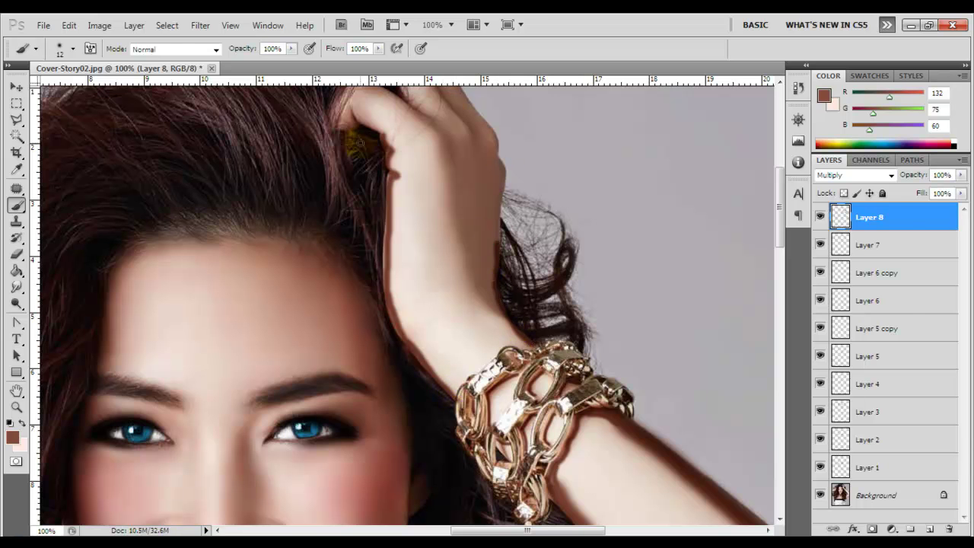
left_click(827, 174)
key("v")
right_click(381, 180)
Soften Layer 8's bracelet-arm shading with a 15 px Gaussian Blur
key("ctrl+0")
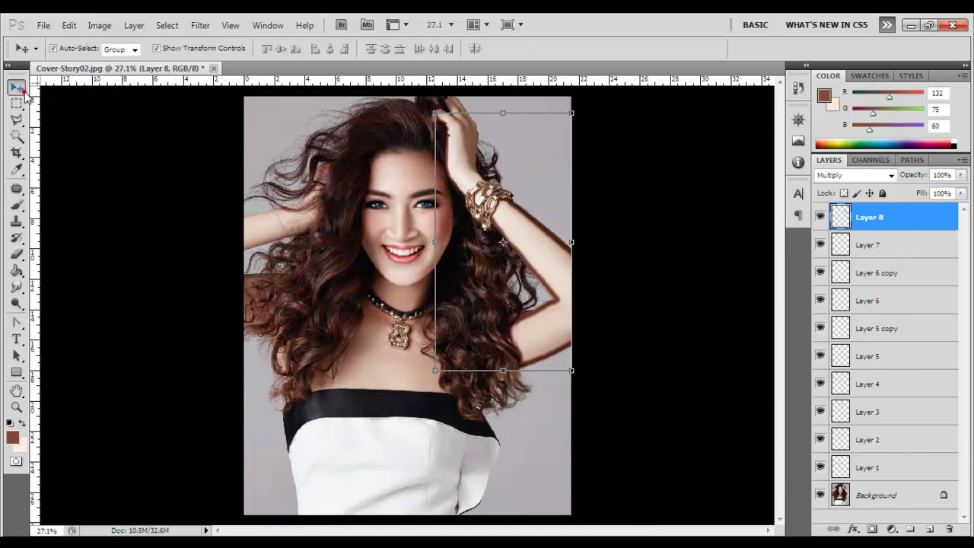
key("z")
left_click(327, 304)
left_click(201, 25)
left_click(381, 216)
type("5")
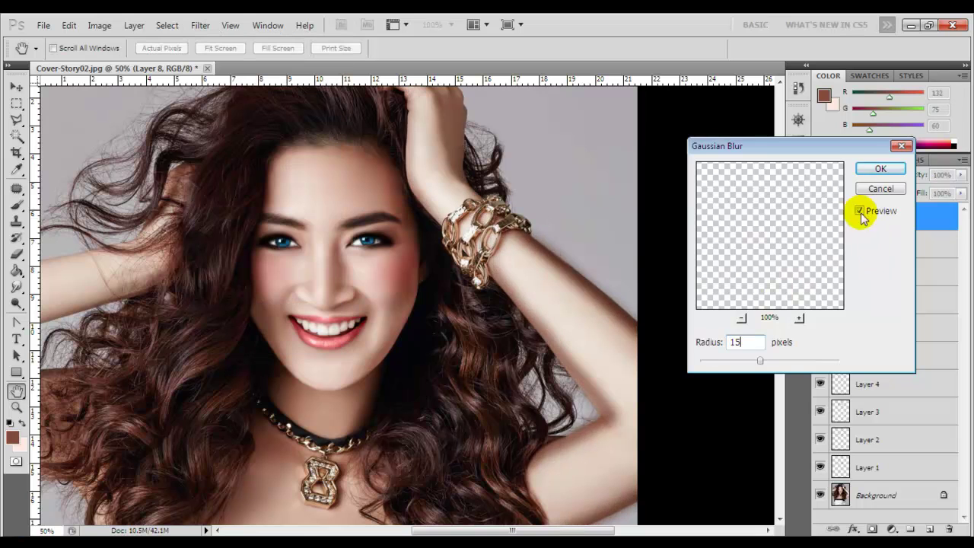
left_click(879, 168)
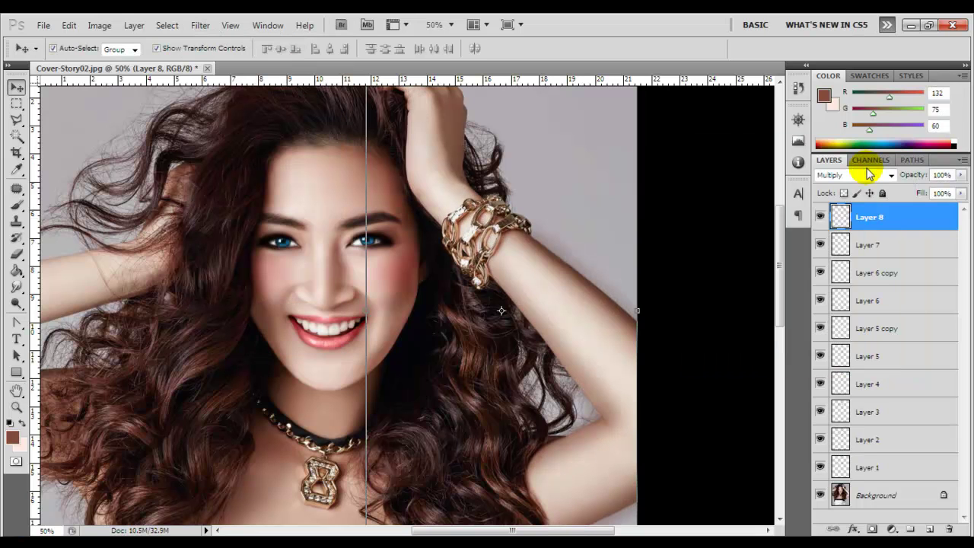
Erase excess arm shading on Layer 8 with a 45–47 px eraser
key("b")
right_click(543, 229)
left_click_drag(233, 48, 533, 224)
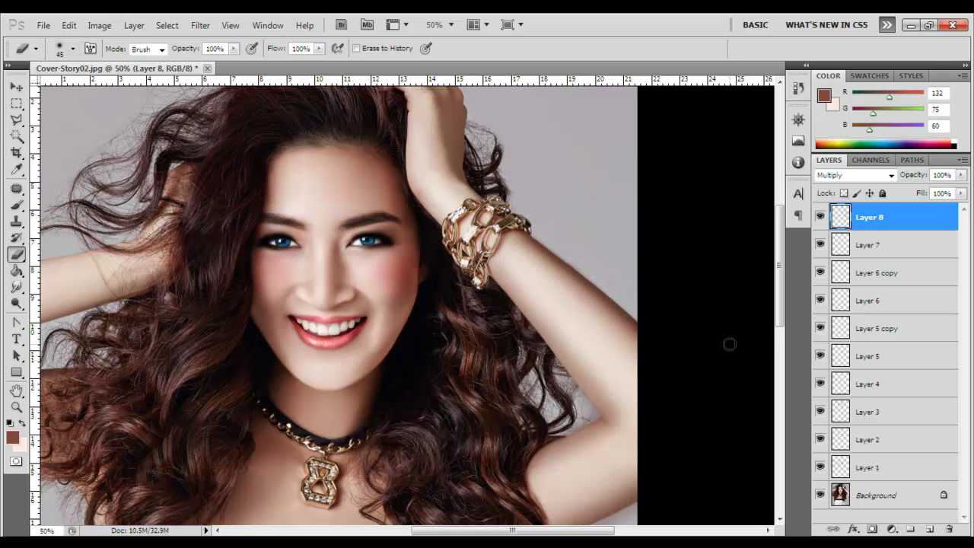
scroll(729, 344, "down", 2)
left_click_drag(543, 489, 600, 466)
left_click_drag(784, 319, 783, 346)
right_click(564, 356)
left_click(474, 458)
right_click(527, 278)
left_click_drag(604, 309, 608, 309)
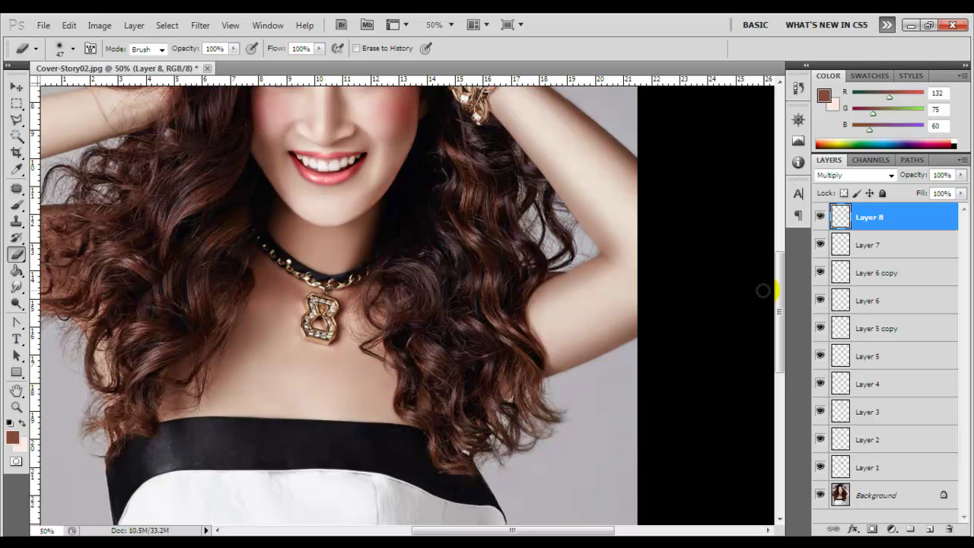
scroll(763, 290, "up", 2)
left_click(16, 86)
Add Layer 9 and paint shading along the left arm
left_click(735, 254)
key("z")
key("ctrl+0")
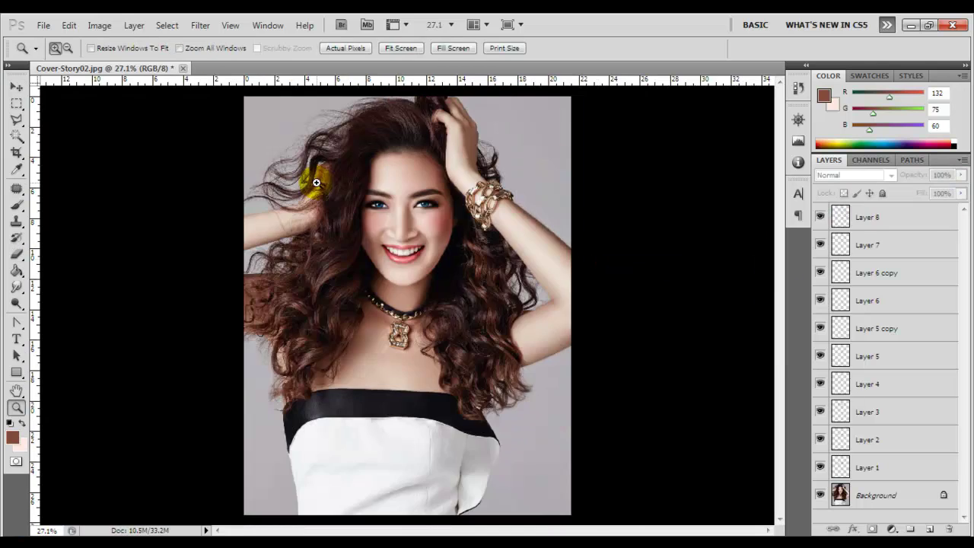
left_click(316, 182)
left_click(929, 530)
left_click(267, 239)
key("b")
right_click(327, 247)
key("Return")
left_click_drag(369, 230, 178, 302)
Set Layer 9 to Multiply, blur it, and erase excess shading above the arm
key("v")
left_click(839, 177)
left_click(837, 204)
left_click(200, 25)
left_click(380, 211)
key("Return")
left_click(16, 254)
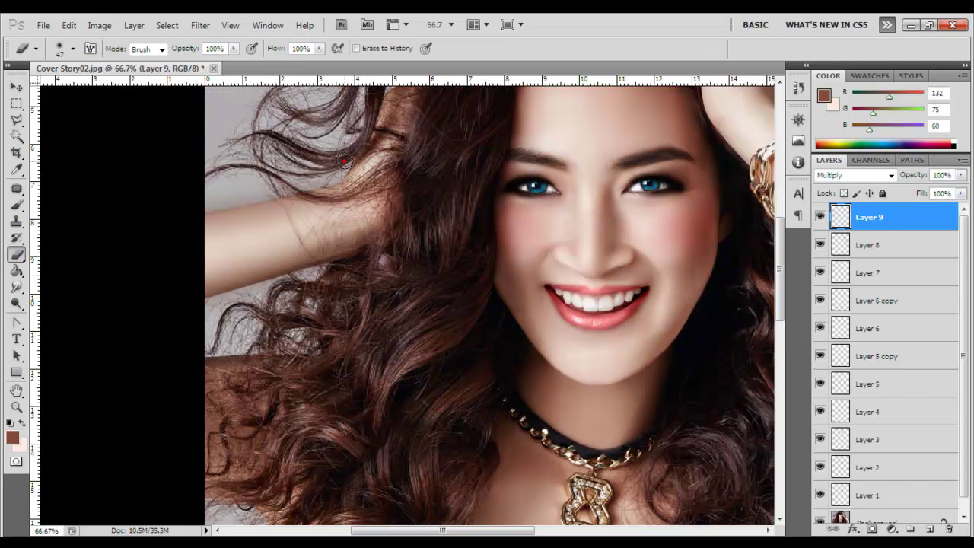
left_click_drag(345, 161, 189, 200)
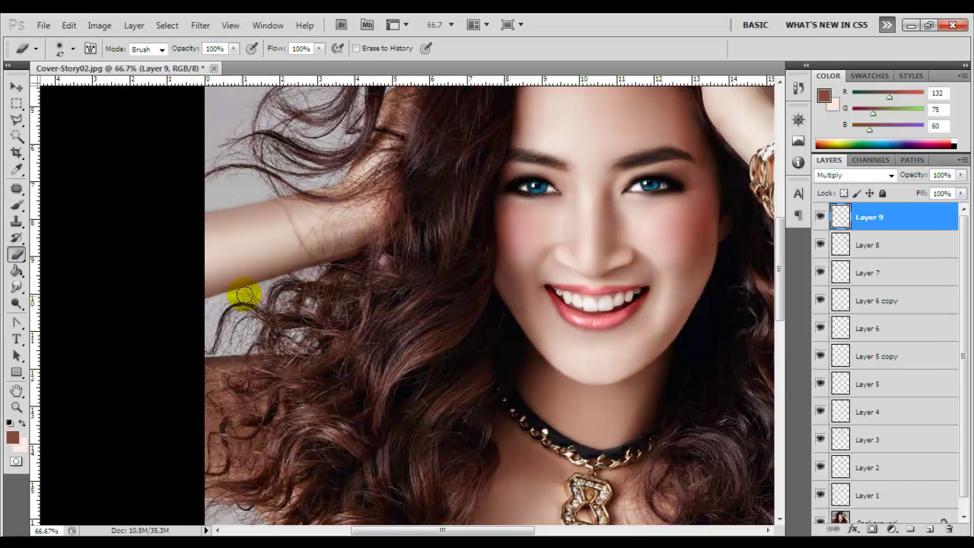
Fit the image on screen and lower Layer 8's opacity to 68%
key("z")
right_click(370, 197)
left_click(406, 213)
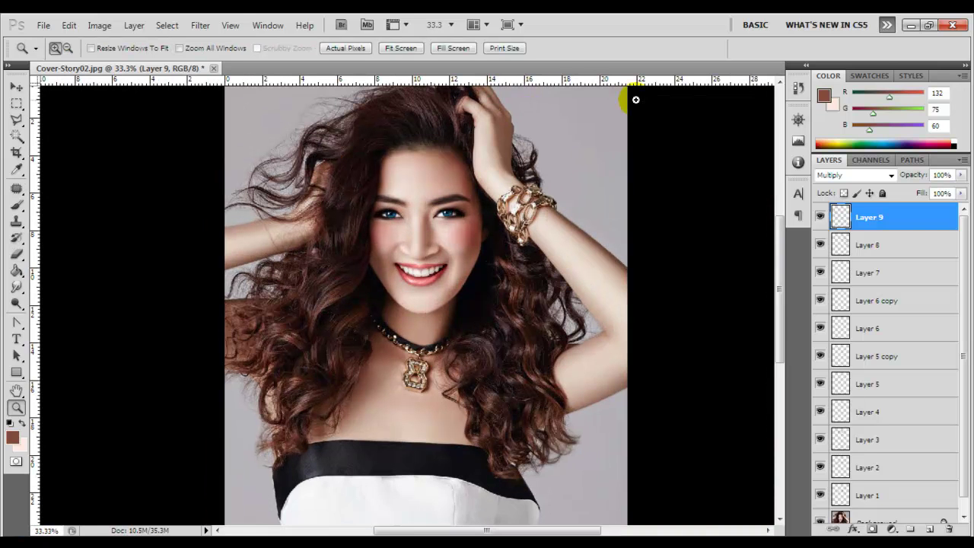
left_click(867, 244)
left_click_drag(960, 175, 941, 194)
right_click(613, 202)
left_click(15, 254)
right_click(618, 166)
key("Escape")
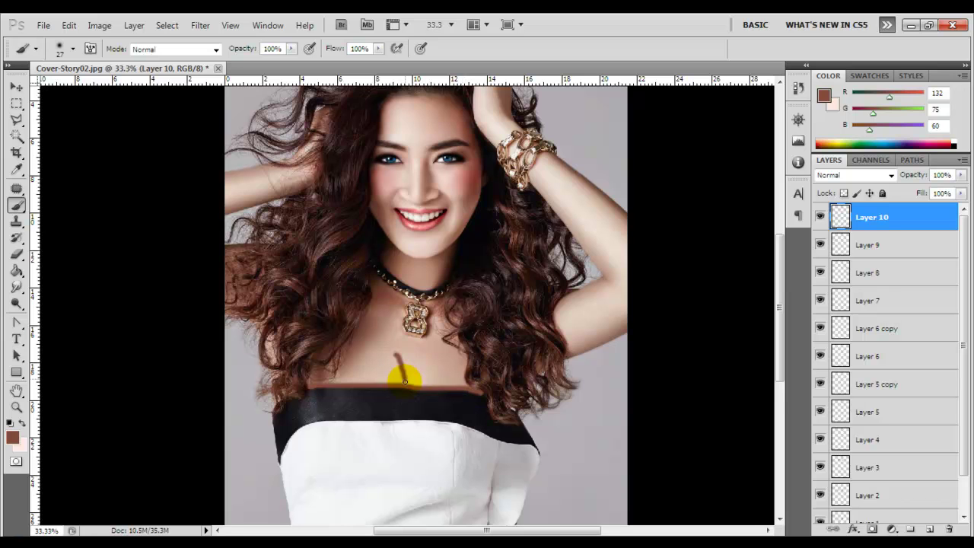
Set brush opacity to 37% and paint shading down the centre of the chest
right_click(407, 364)
key("Escape")
left_click_drag(283, 66, 245, 66)
right_click(490, 373)
key("Escape")
left_click_drag(407, 358, 420, 345)
Set the chest layer to Multiply and apply a 25 px Gaussian Blur
left_click(854, 175)
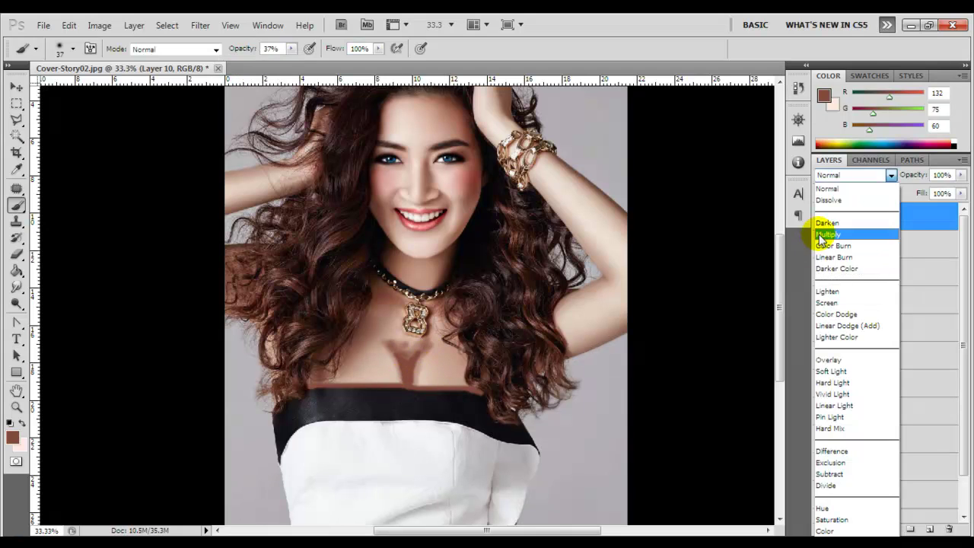
left_click(837, 231)
left_click(200, 25)
left_click(221, 39)
left_click_drag(768, 363, 765, 359)
left_click(880, 169)
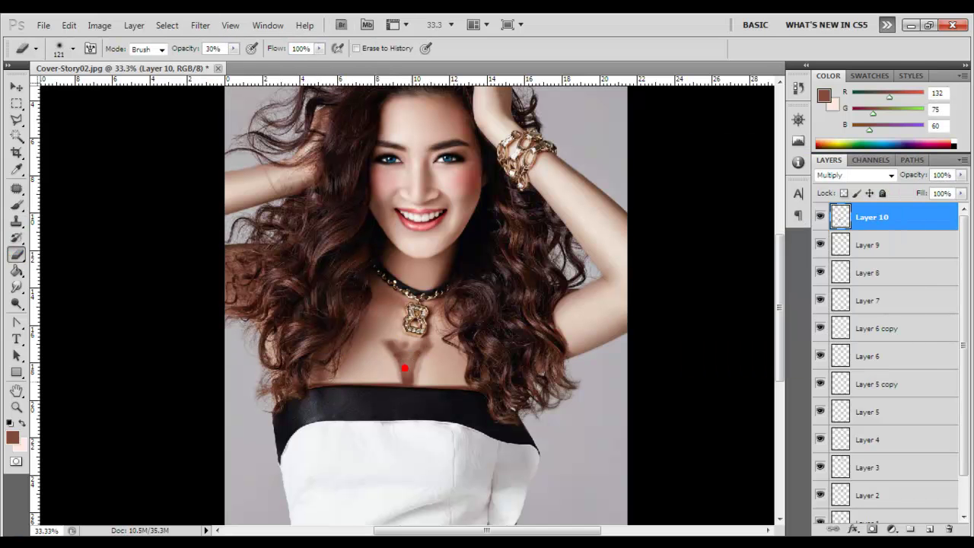
Enlarge the brush to 67 px, reblur the chest shading, and drop opacity to about 54%
left_click(12, 205)
right_click(420, 338)
left_click_drag(291, 48, 272, 58)
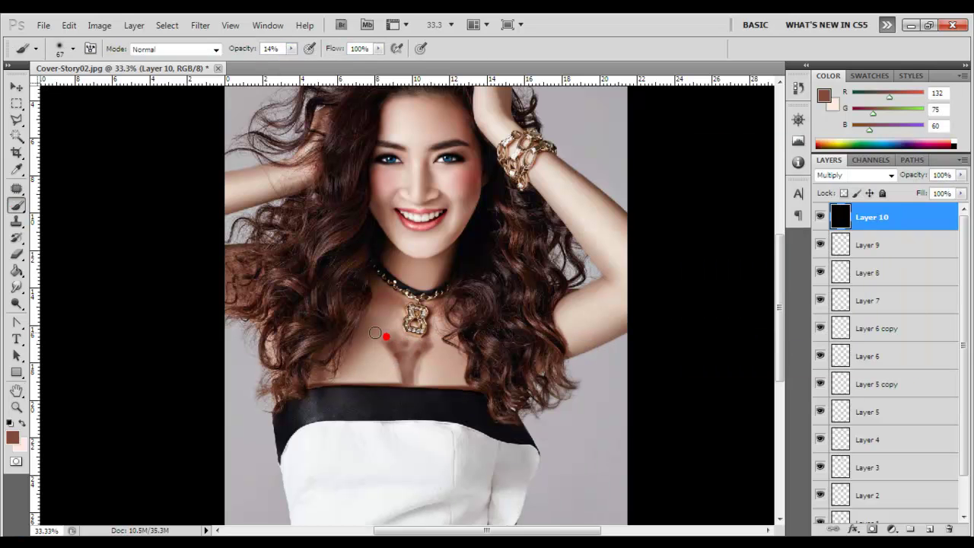
left_click(200, 25)
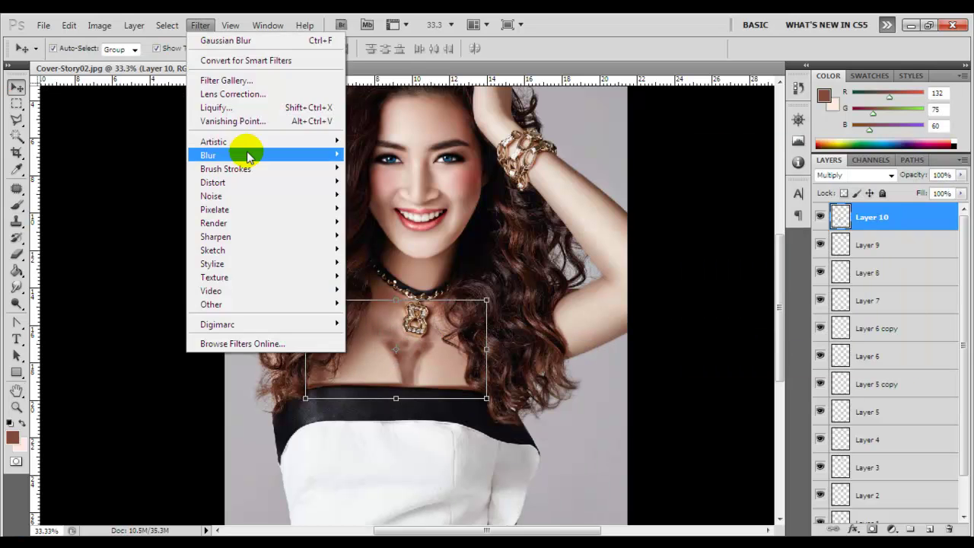
left_click(365, 207)
left_click(880, 168)
key("v")
left_click_drag(961, 175, 931, 193)
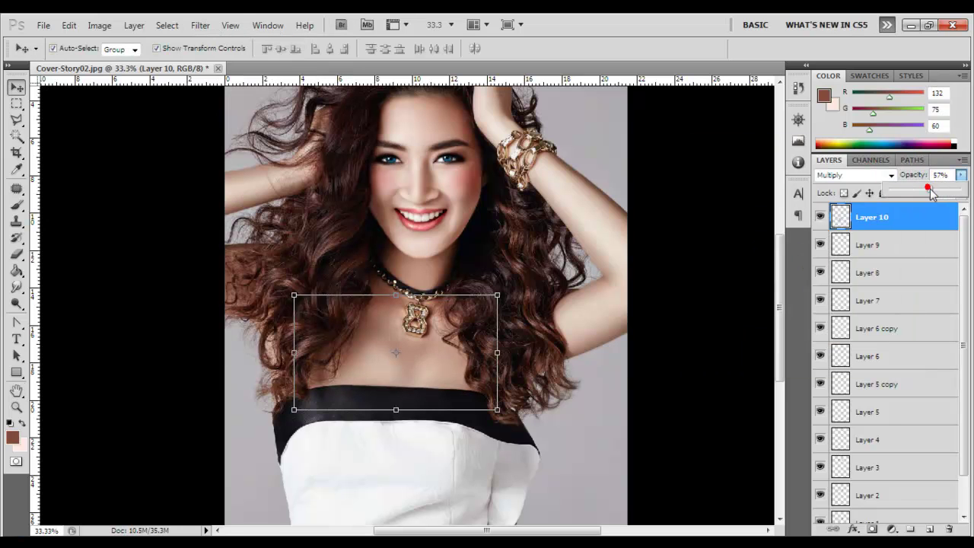
On new Layer 11, paint two soft light-skin highlights on the chest
left_click(929, 528)
left_click(16, 204)
left_click(22, 423)
right_click(445, 354)
left_click(292, 49)
left_click_drag(293, 57, 358, 60)
left_click_drag(446, 373, 456, 372)
Finish the chest highlights and set the brush to 112 px at 32% opacity
left_click_drag(359, 370, 384, 373)
right_click(511, 281)
left_click(370, 374)
left_click(454, 373)
left_click(16, 254)
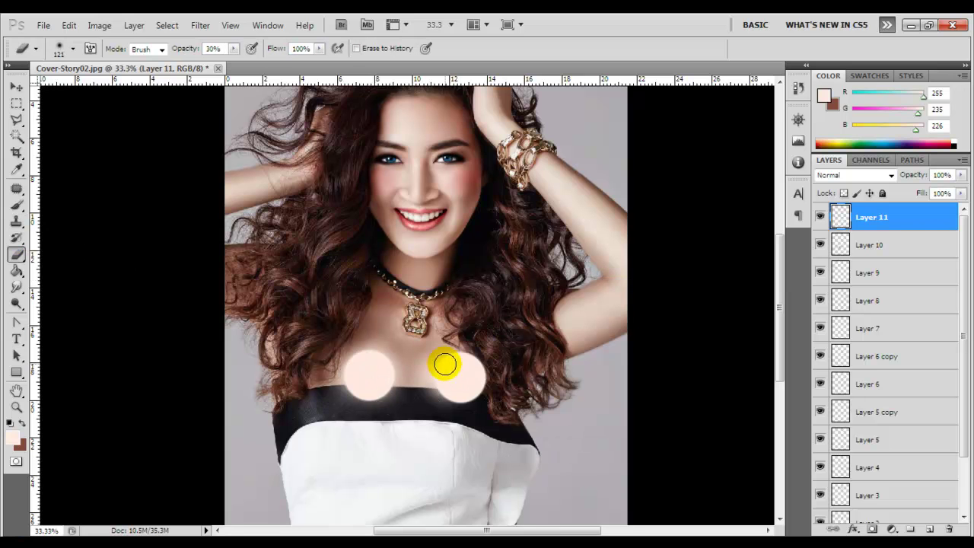
right_click(452, 362)
left_click_drag(535, 386, 537, 386)
left_click(337, 396)
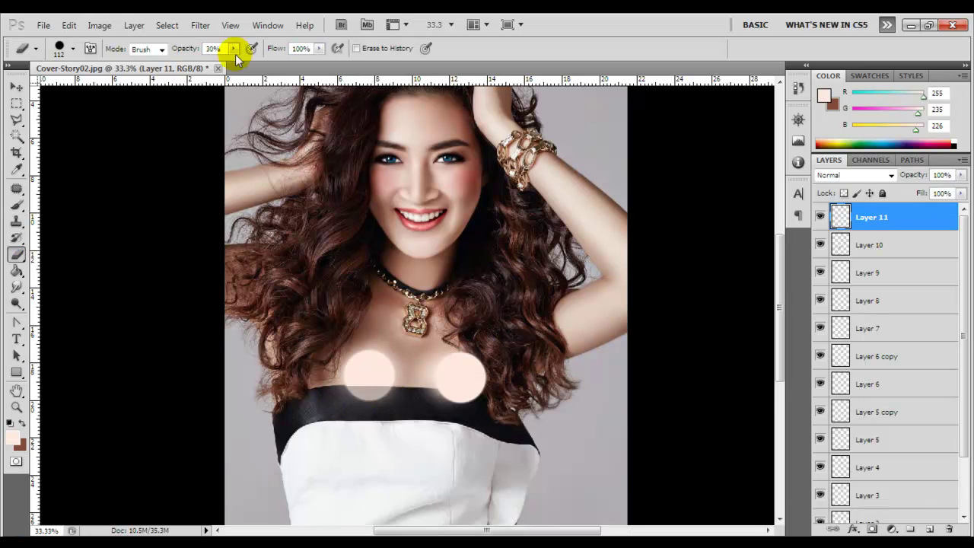
left_click_drag(235, 59, 352, 401)
left_click_drag(236, 68, 240, 68)
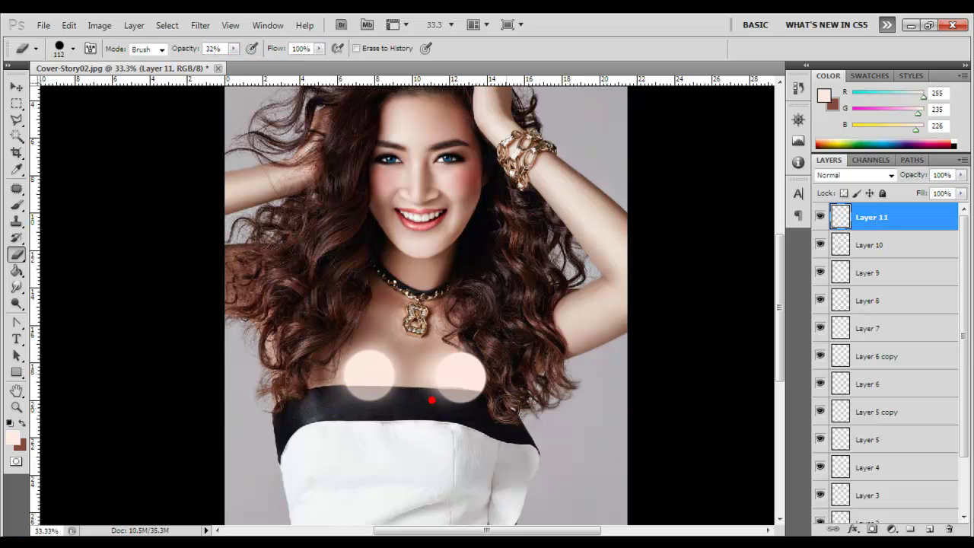
Blur Layer 11's chest dabs with a 35 px Gaussian Blur and compare by hiding it
left_click(200, 25)
left_click(380, 215)
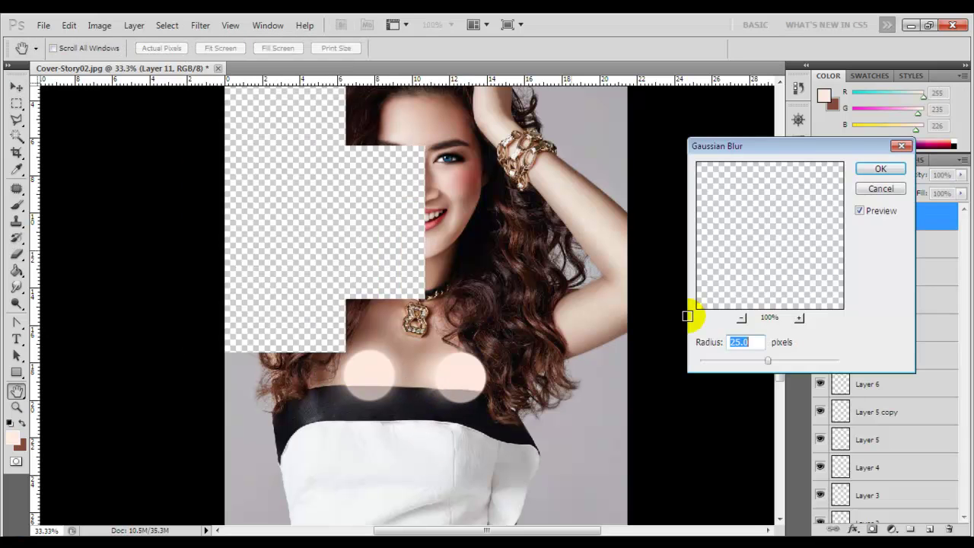
key("Return")
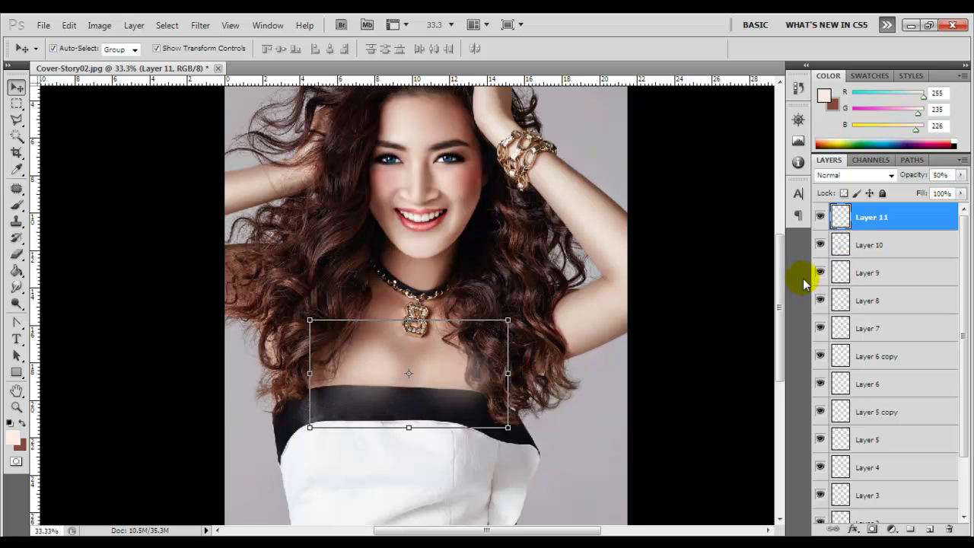
left_click(709, 320)
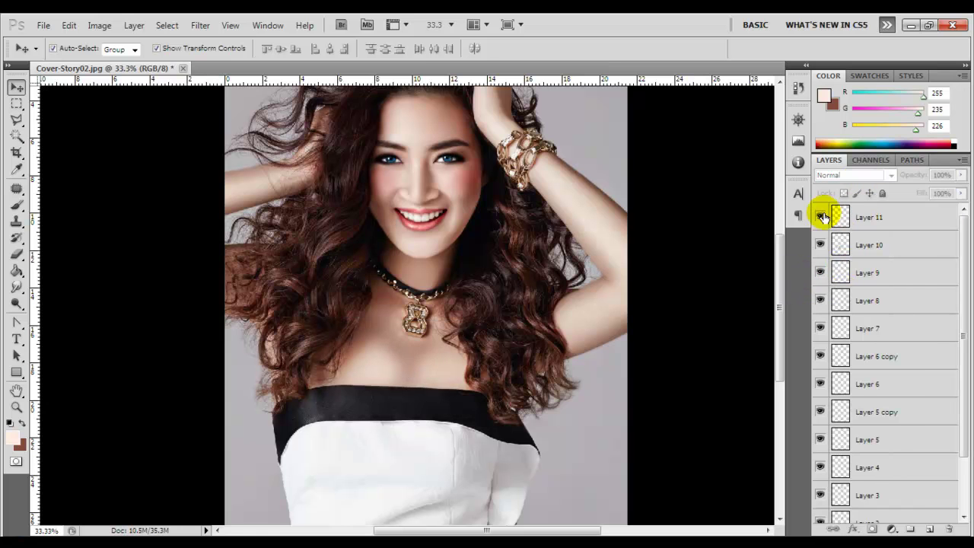
Duplicate Layer 10 and pick a soft 149 px brush
left_click(867, 244)
key("ctrl+j")
key("b")
right_click(502, 305)
left_click(503, 305)
left_click(394, 321)
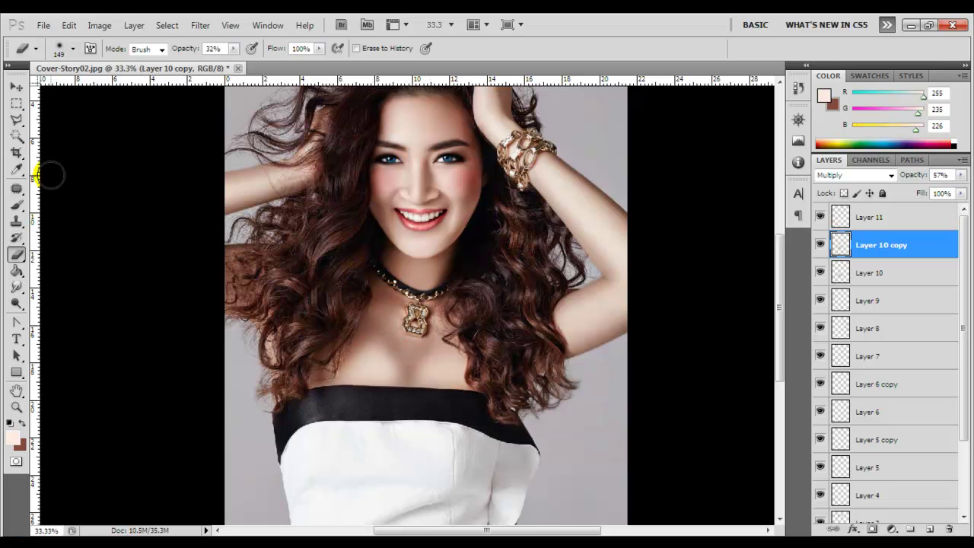
Select Layer 10 copy and create a new empty layer above it
key("v")
scroll(426, 304, "up", 1)
key("alt+bracketright")
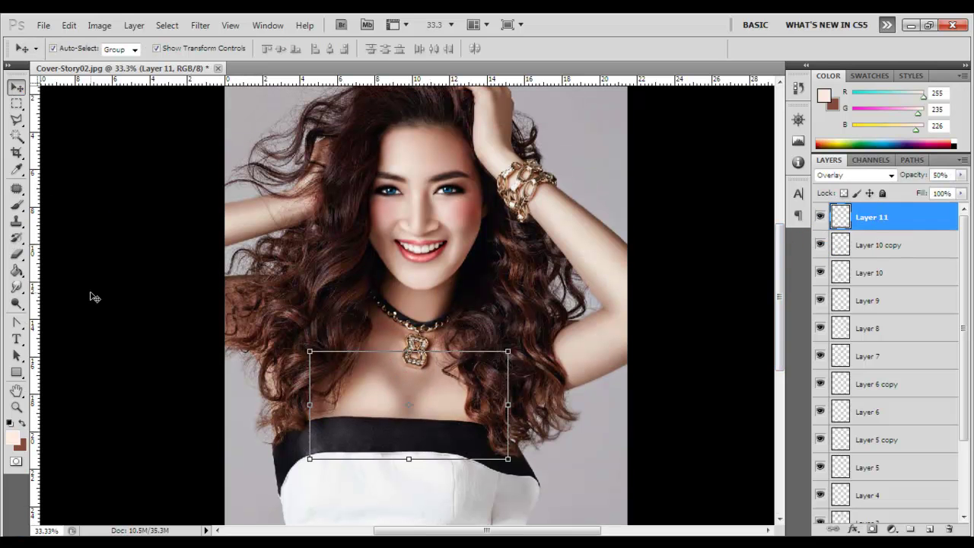
key("b")
left_click(340, 398)
left_click(819, 246)
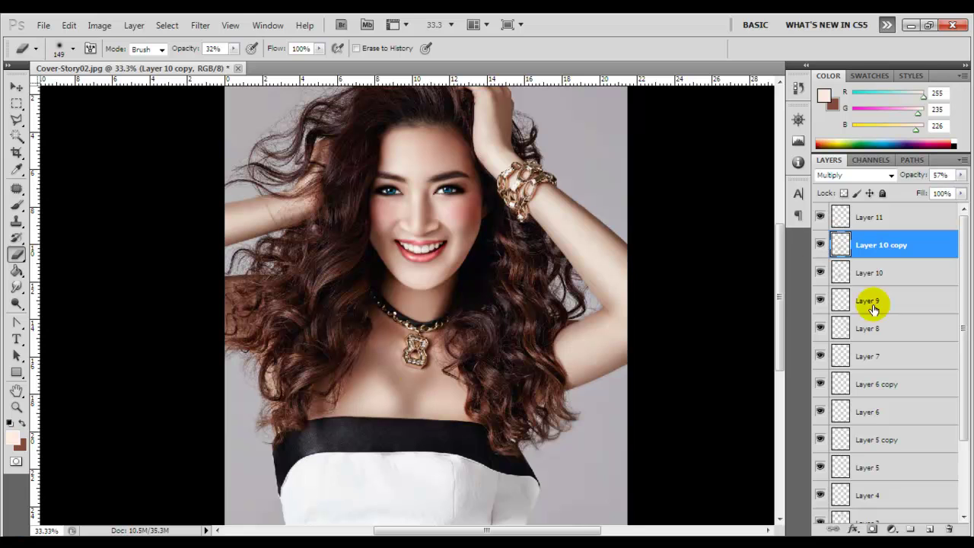
key("ctrl+shift+alt+n")
Dab pale highlights beside the necklace and soften them with a 35 px Gaussian Blur
key("b")
right_click(438, 358)
left_click(407, 375)
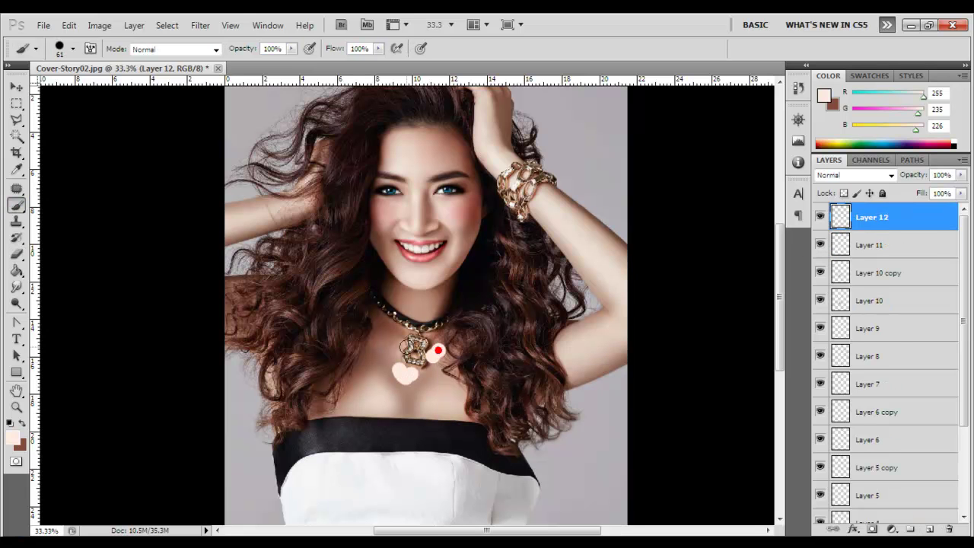
left_click(200, 25)
mouse_move(208, 154)
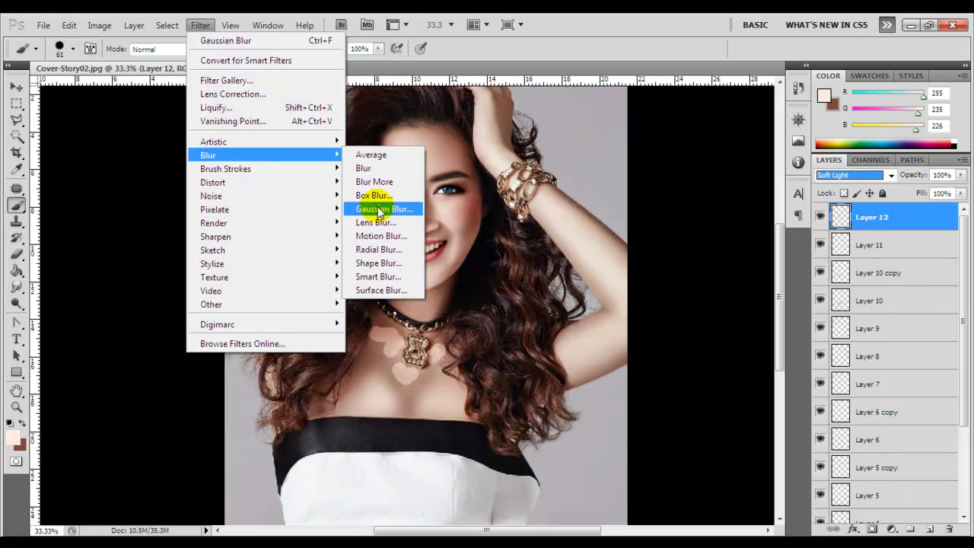
left_click(372, 211)
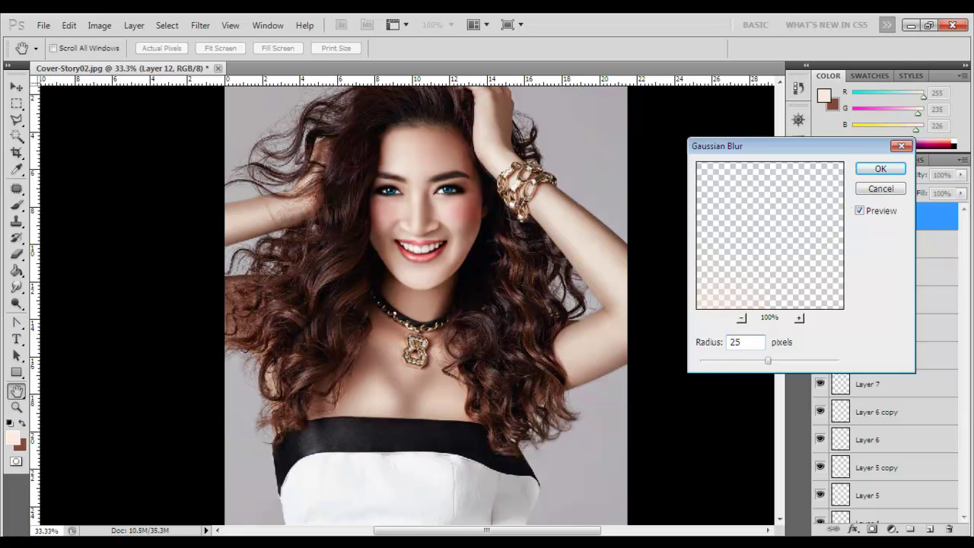
key("Return")
Adjust brush hardness, add more chest strokes, and blur them again
right_click(487, 313)
left_click(550, 365)
key("Return")
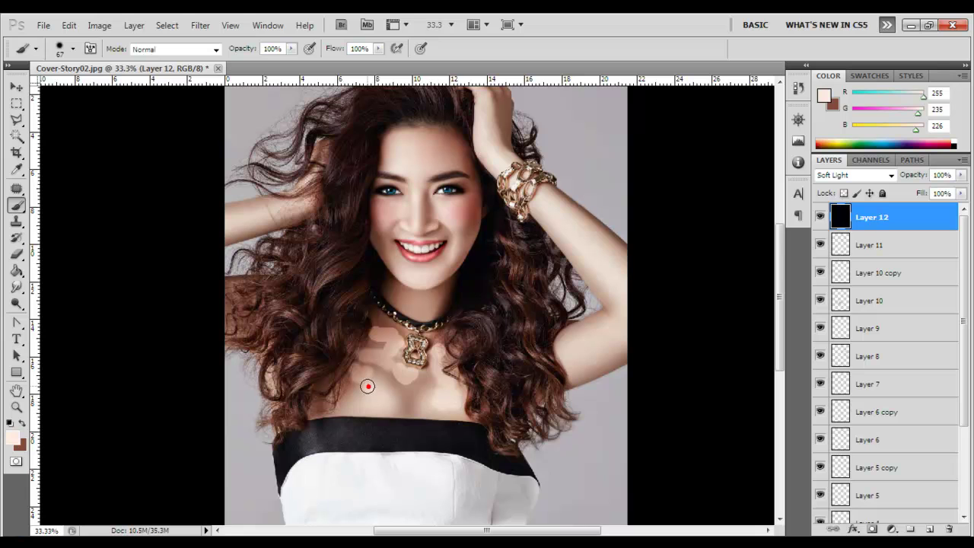
left_click(200, 25)
left_click(373, 210)
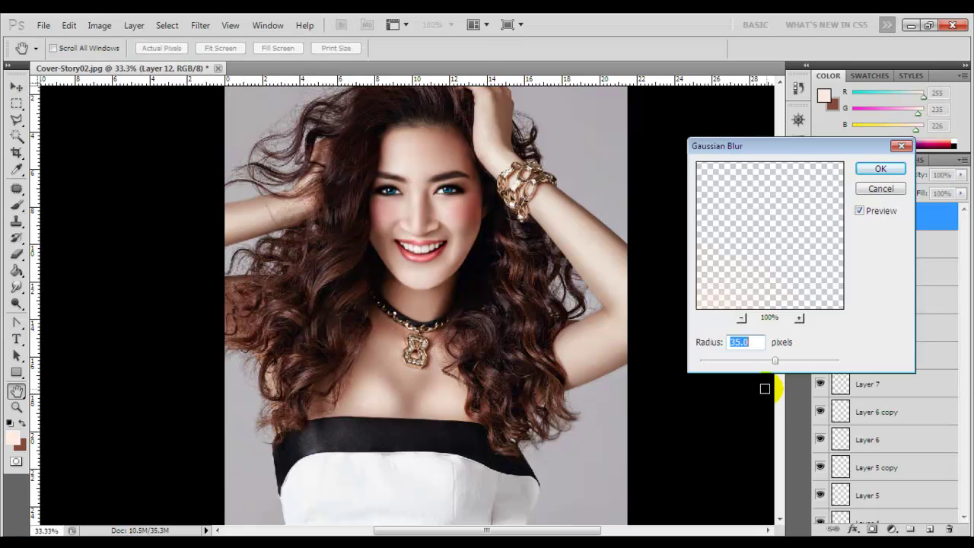
key("Return")
key("v")
Toggle Layer 10 copy, Layer 10 and Layer 11 visibility to compare the shading
left_click(817, 274)
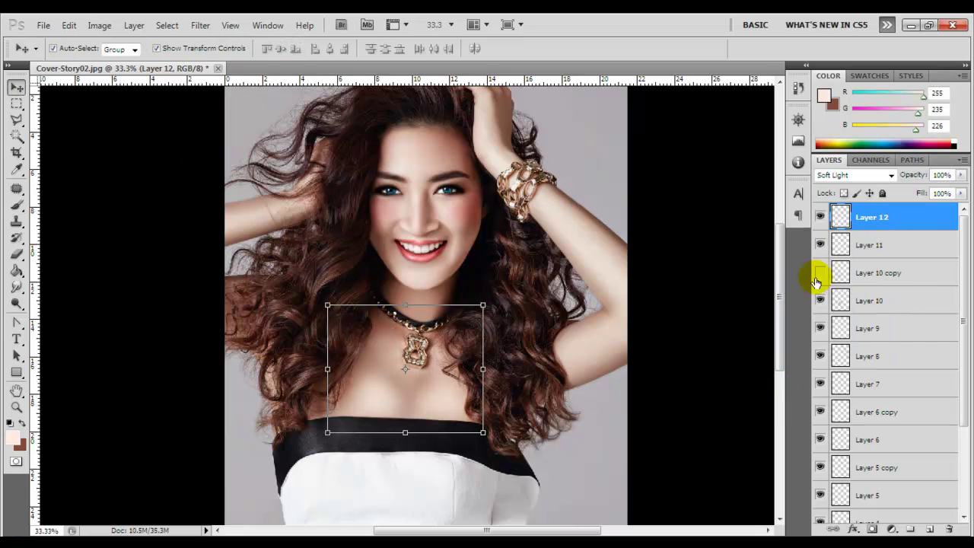
left_click(819, 272)
left_click(832, 272)
left_click(743, 302)
left_click(820, 301)
left_click(820, 301)
left_click(836, 244)
left_click(683, 328)
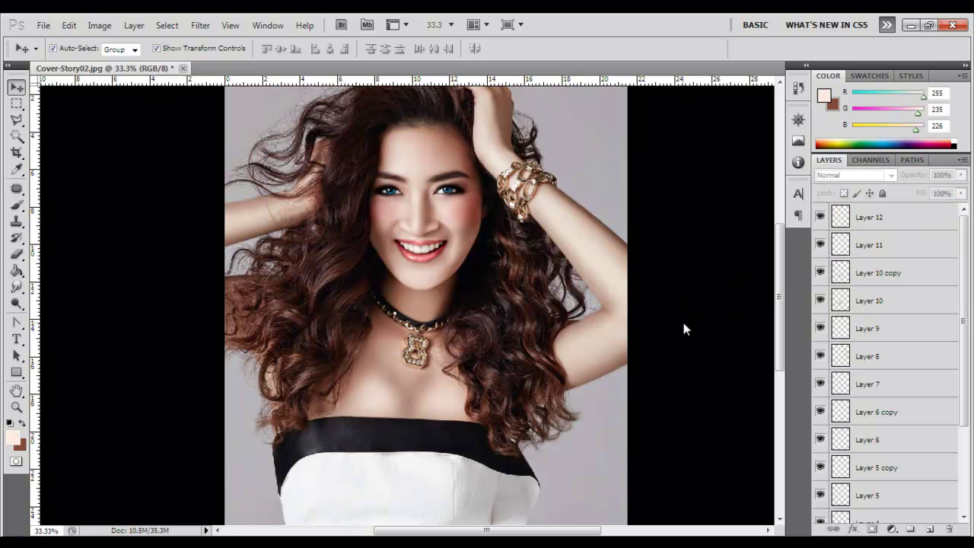
left_click(820, 244)
left_click(820, 274)
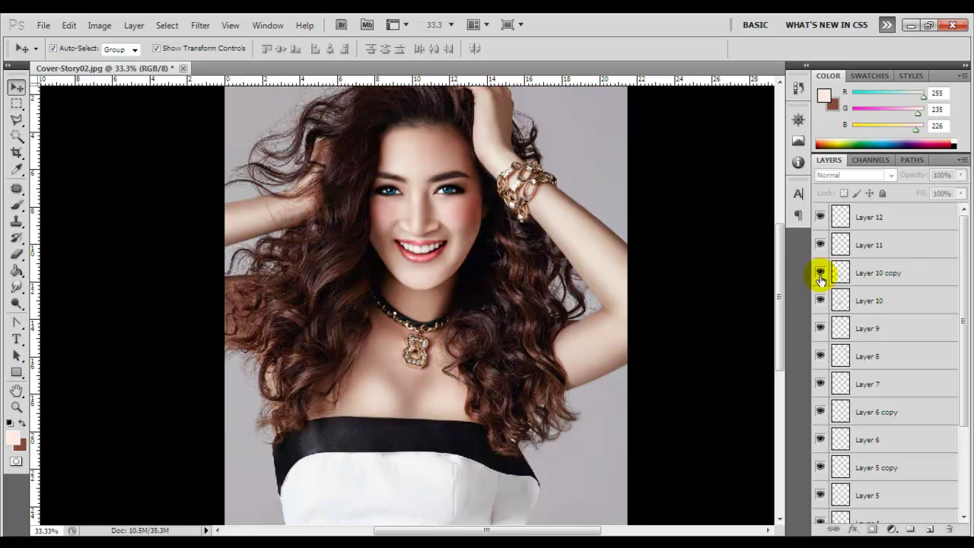
Zoom out to view the whole image, then zoom back in
key("z")
left_click(544, 341, "alt")
left_click(719, 274)
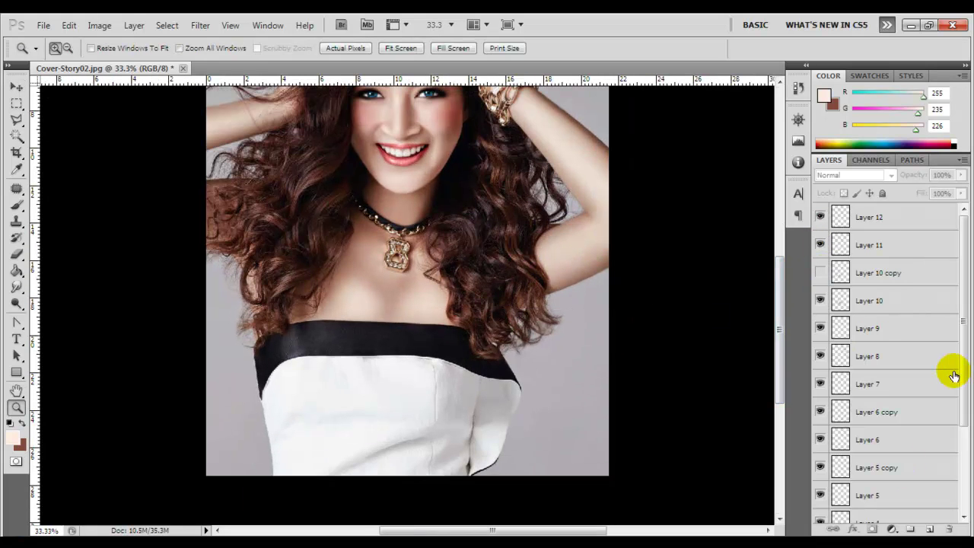
scroll(783, 298, "up", 5)
Flatten the image, select the Background layer, and choose the Burn tool
key("Return")
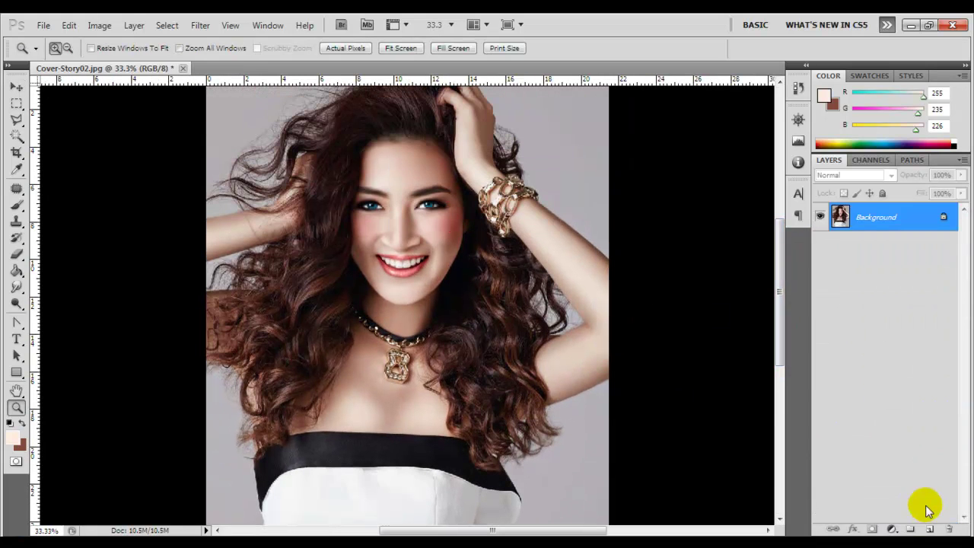
left_click(929, 528)
scroll(781, 330, "down", 3)
left_click(875, 245)
left_click(17, 287)
left_click(17, 305)
left_click(73, 315)
Burn the dress's left and right sides and fold at 66% exposure with a 139 px brush
right_click(469, 424)
key("Return")
left_click_drag(417, 489, 462, 464)
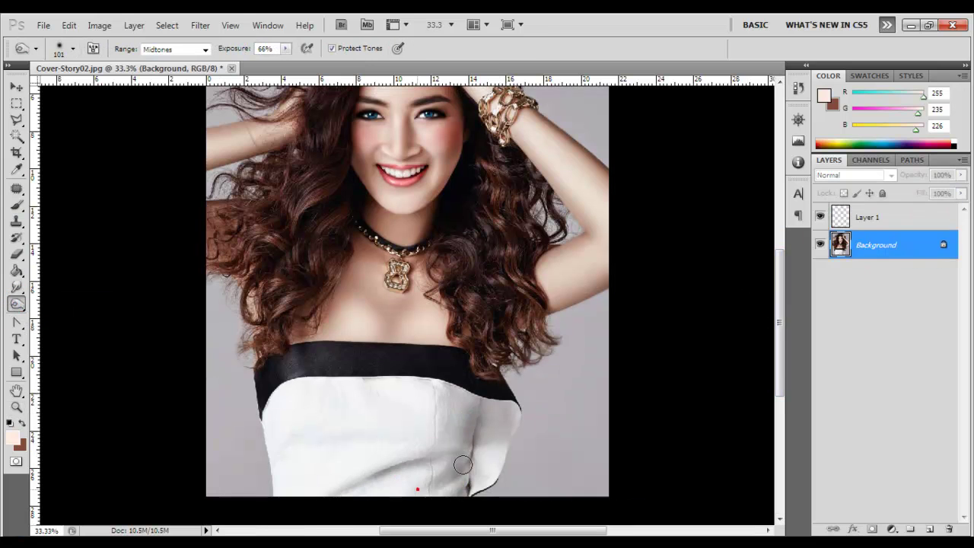
left_click(271, 408)
left_click_drag(369, 390, 297, 400)
right_click(410, 358)
key("Return")
left_click_drag(402, 469, 503, 412)
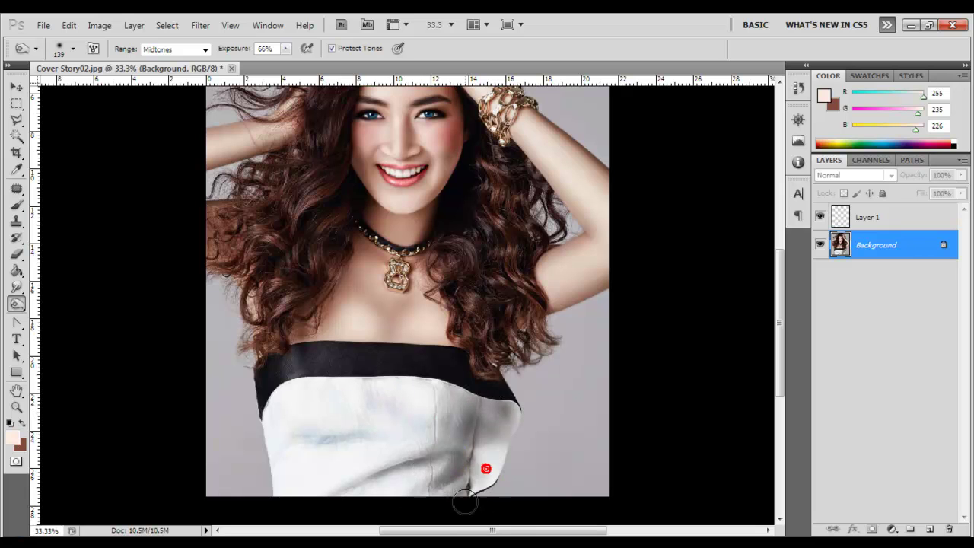
Set Burn to Highlights at 14% exposure and lightly shade across the dress top
left_click(175, 49)
left_click(160, 79)
left_click_drag(286, 48, 262, 64)
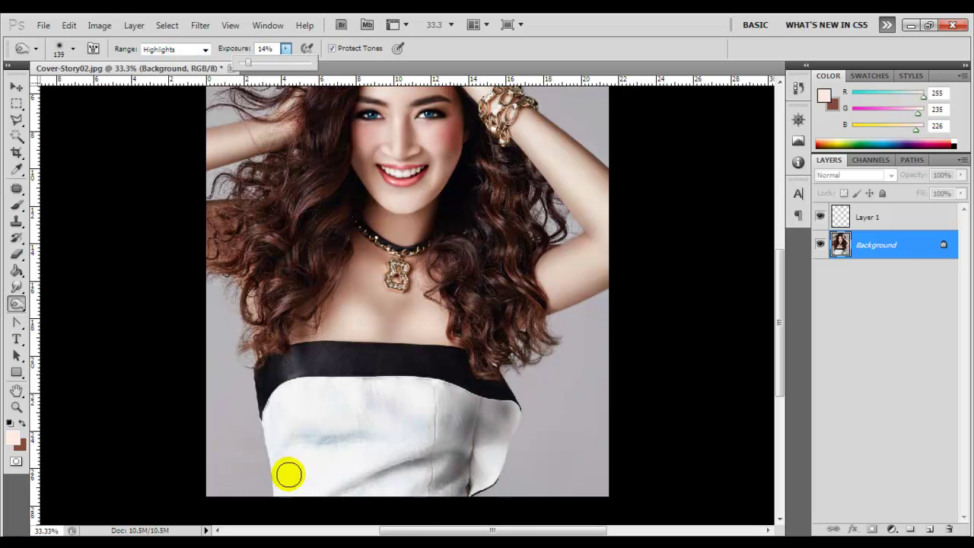
left_click_drag(287, 470, 285, 398)
left_click_drag(387, 391, 397, 400)
left_click_drag(431, 451, 342, 402)
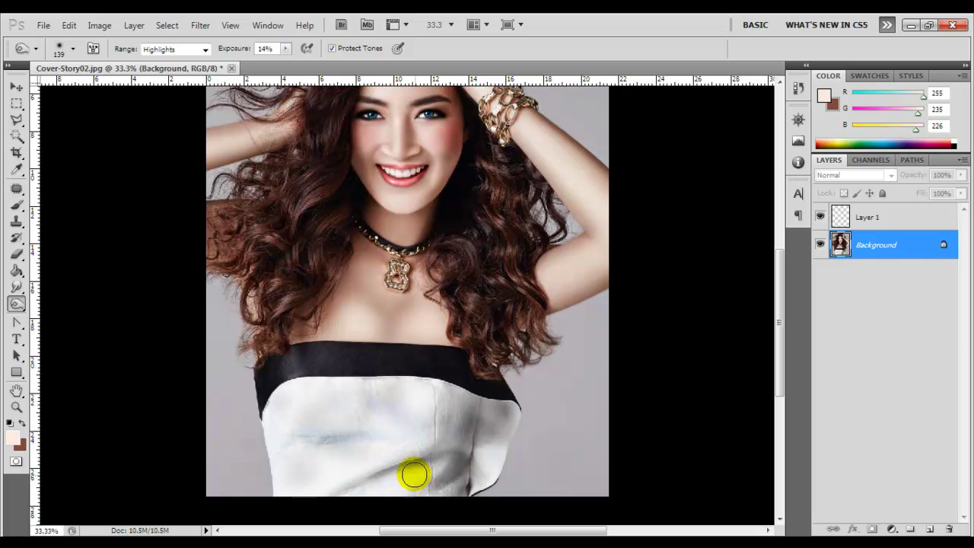
left_click_drag(413, 474, 492, 459)
Draw a rectangular marquee around the dress top
right_click(890, 245)
key("Escape")
left_click(16, 103)
left_click_drag(230, 362, 384, 411)
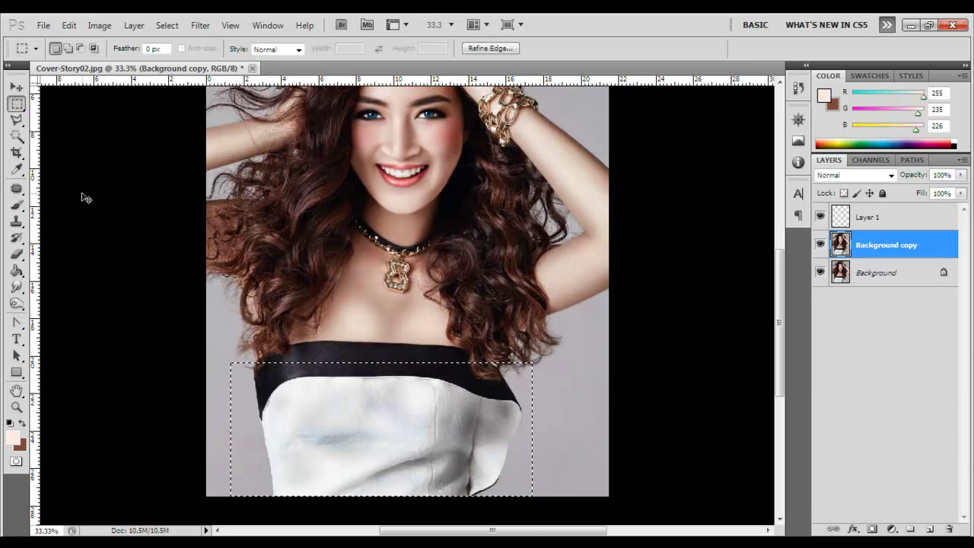
Delete the Background copy layer and marquee-select a rectangle around the whole dress
right_click(860, 251)
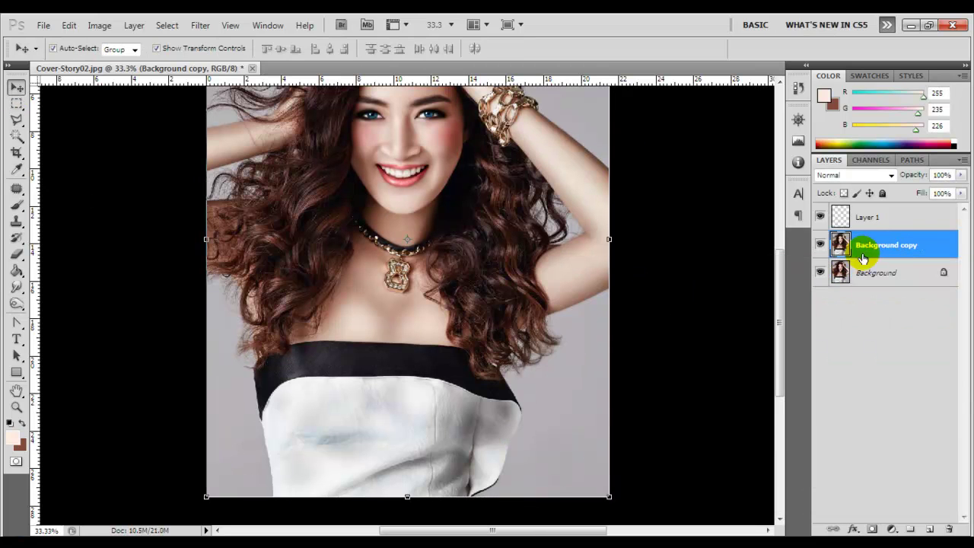
left_click(779, 257)
key("Return")
key("m")
left_click(235, 366)
left_click_drag(235, 366, 526, 496)
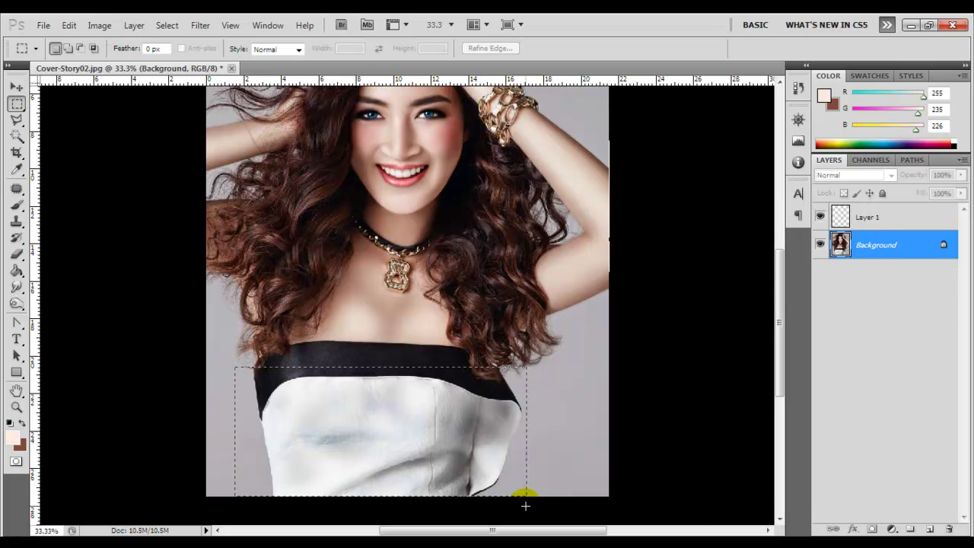
Copy the dress area onto a new layer and test, then cancel, a Hue/Saturation change
left_click(69, 25)
left_click(61, 134)
key("ctrl+v")
key("v")
key("ctrl+u")
left_click_drag(750, 398, 754, 398)
key("Escape")
Switch to the Move tool and deselect Layer 2
left_click(17, 254)
key("v")
left_click(819, 257)
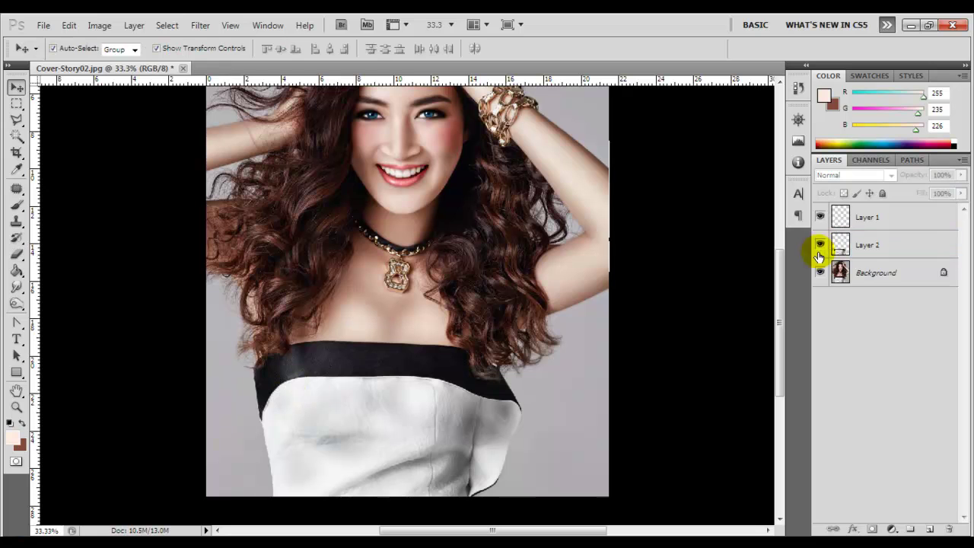
scroll(780, 256, "up", 2)
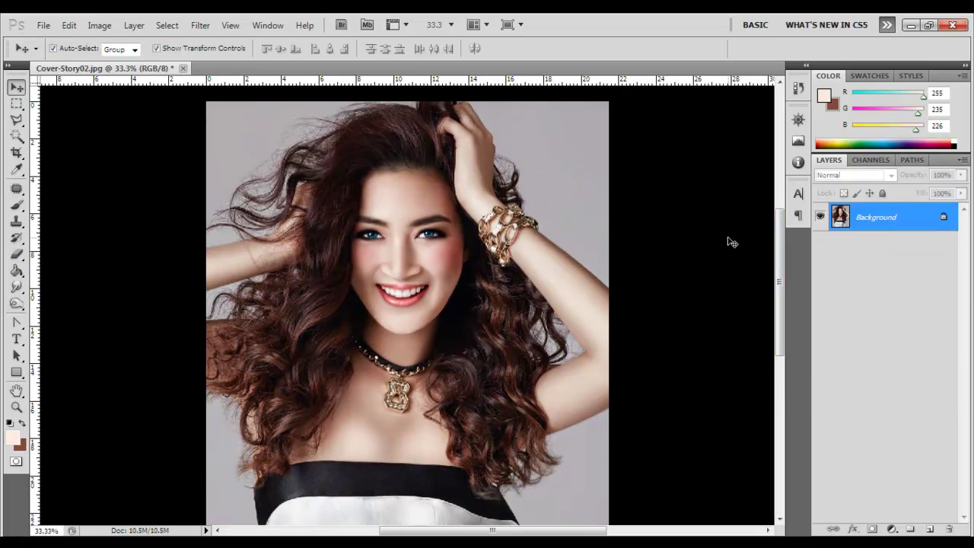
Zoom in and pan to bring the face and hair above the forehead into view
key("z")
left_click(380, 381)
left_click(17, 304)
left_click(68, 300)
left_click_drag(780, 327, 795, 207)
Set the view to 66.7% and pick the Brush tool at 4 px
right_click(479, 191)
key("z")
left_click(451, 200, "alt")
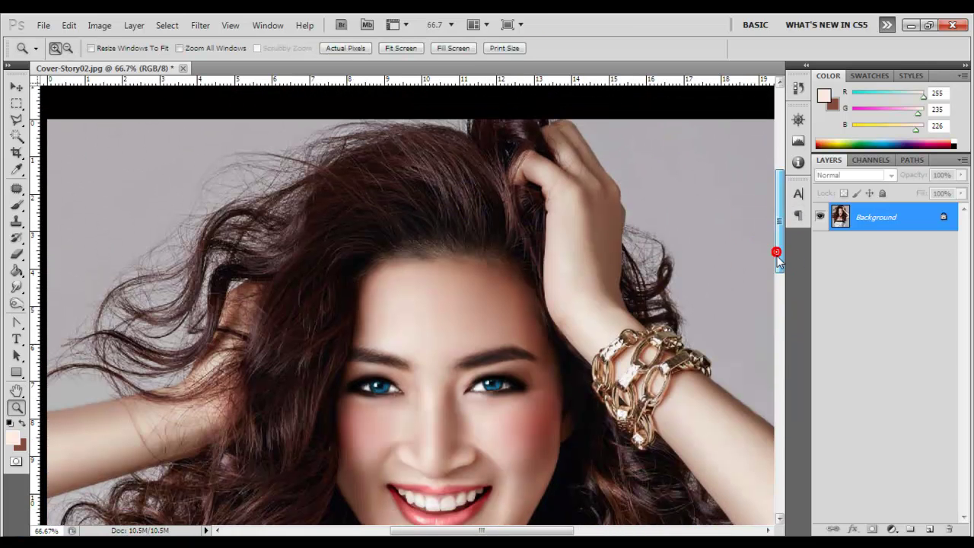
key("b")
type("4")
key("Return")
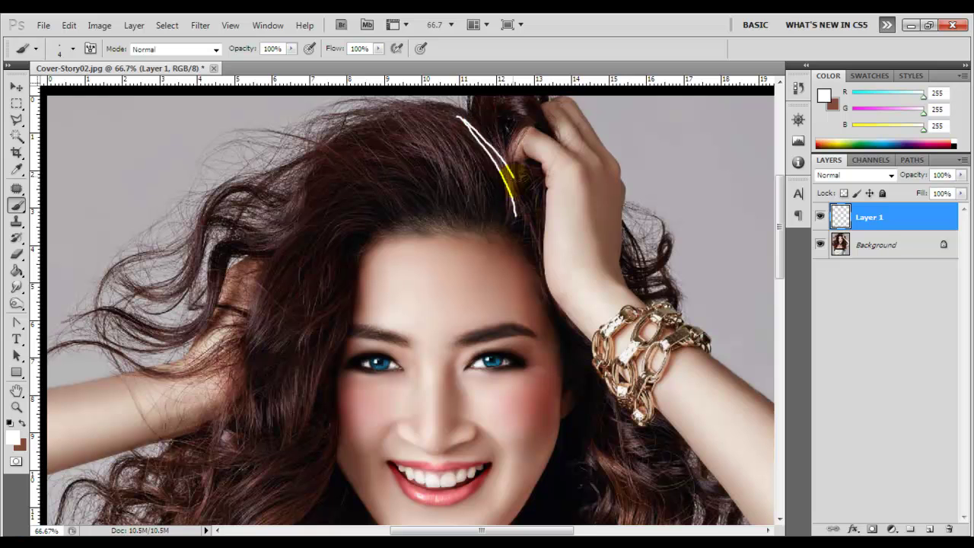
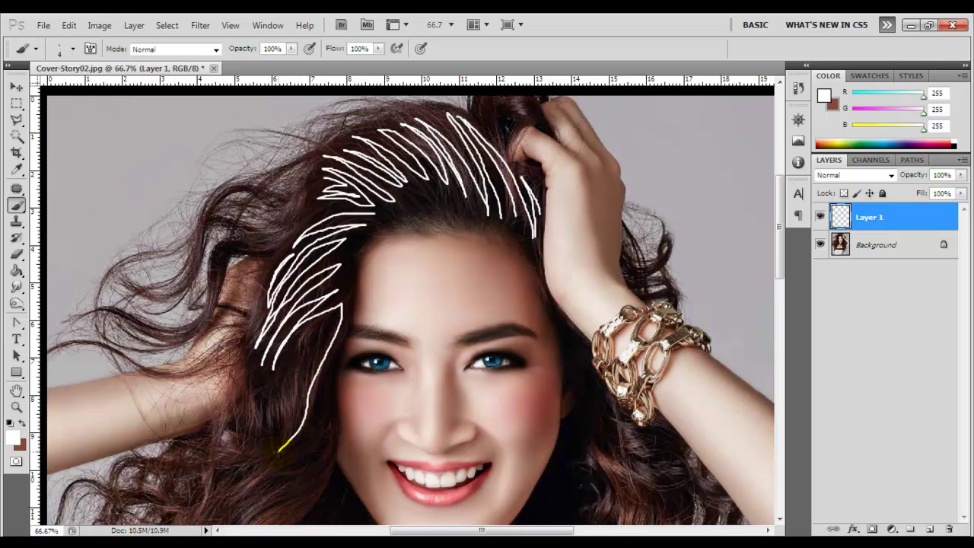
Paint white strand strokes along the curls on Layer 1, including the left-side hair
scroll(270, 395, "down", 5)
left_click(327, 213)
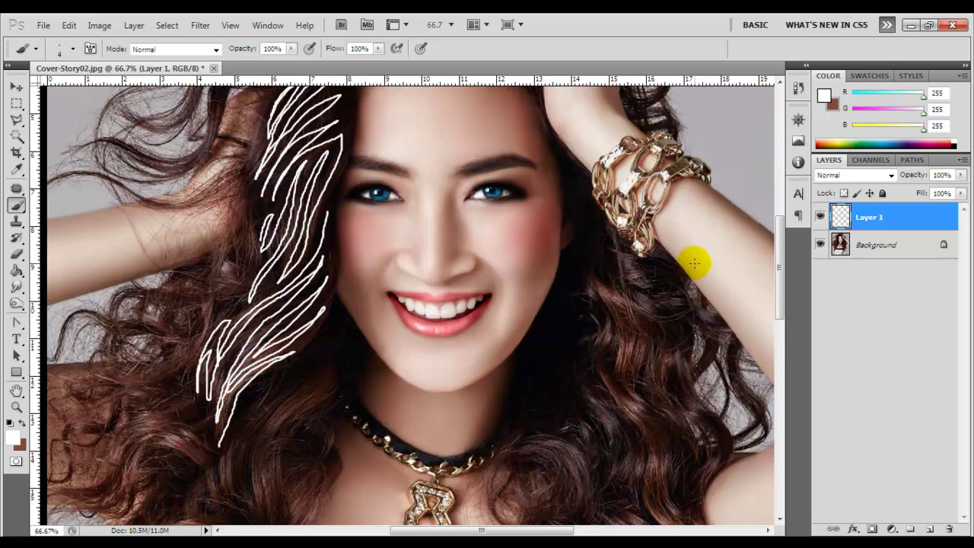
scroll(304, 275, "down", 3)
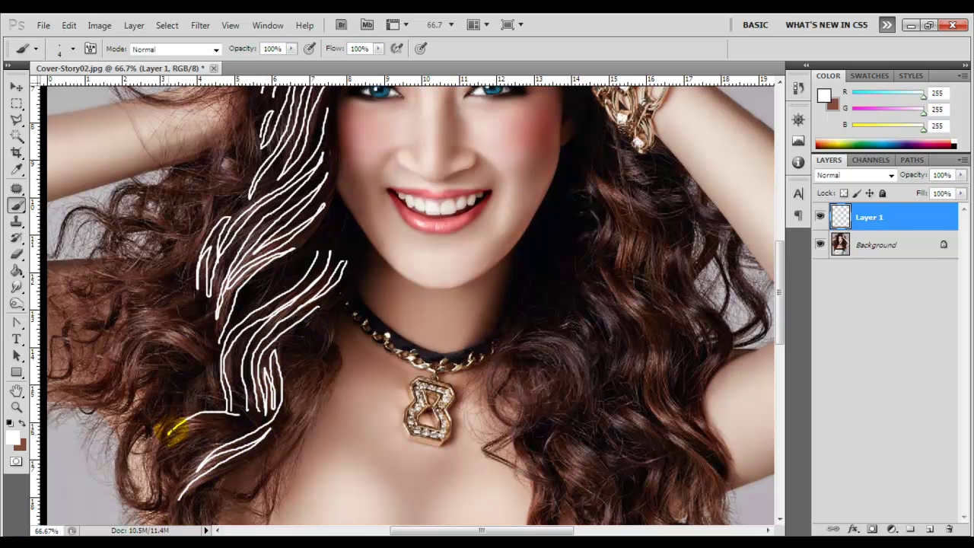
left_click_drag(140, 313, 202, 335)
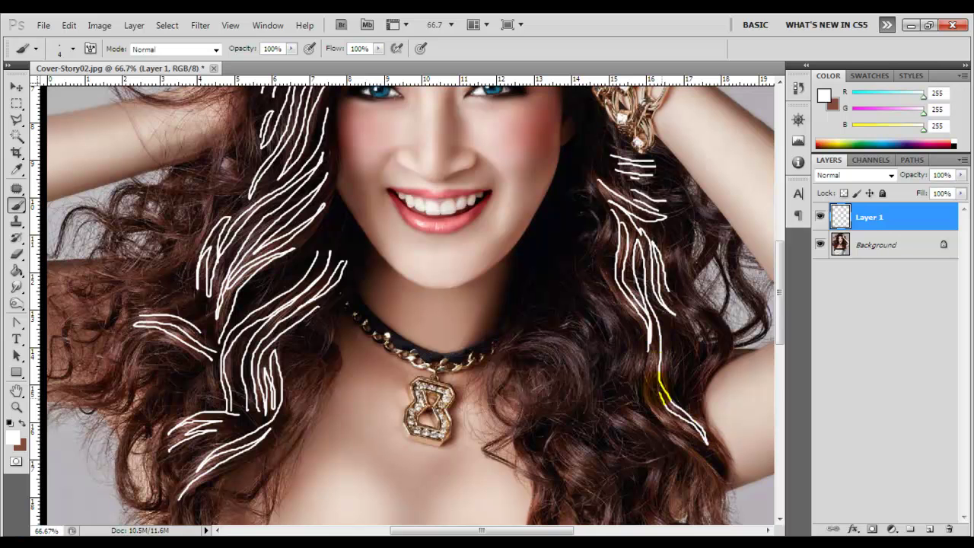
scroll(707, 394, "down", 3)
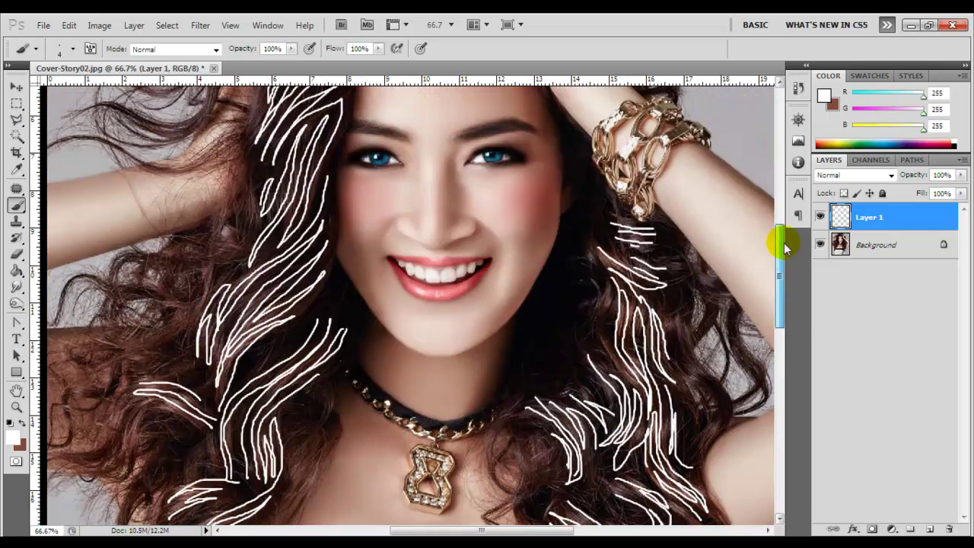
Blur the hair strokes with radius 8 and set Layer 1 to Overlay
type("8")
key("Return")
key("b")
key("v")
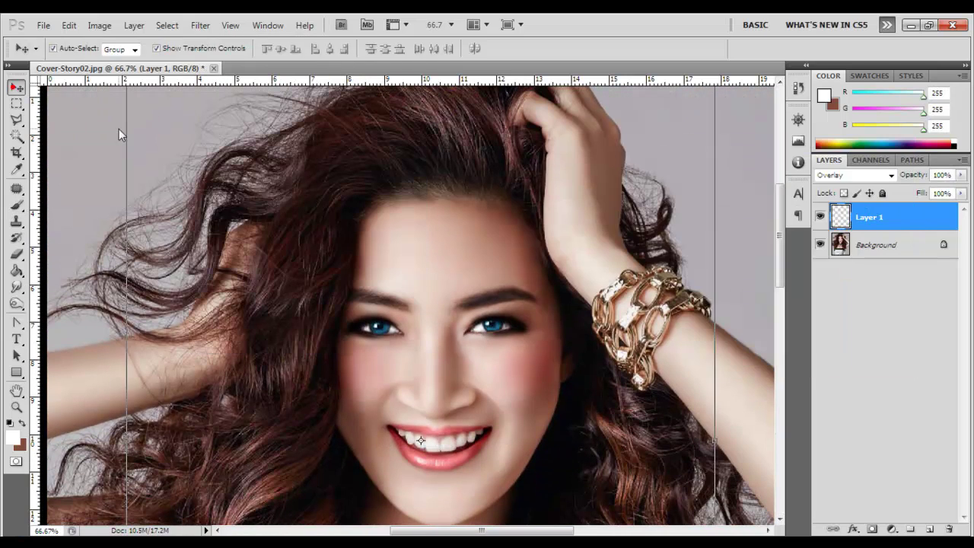
left_click(495, 217, "alt")
left_click(495, 218, "alt")
Duplicate the Overlay hair-highlight layer with Ctrl+J and compare its visibility
left_click(708, 210)
left_click(844, 217)
key("ctrl+j")
left_click(819, 217)
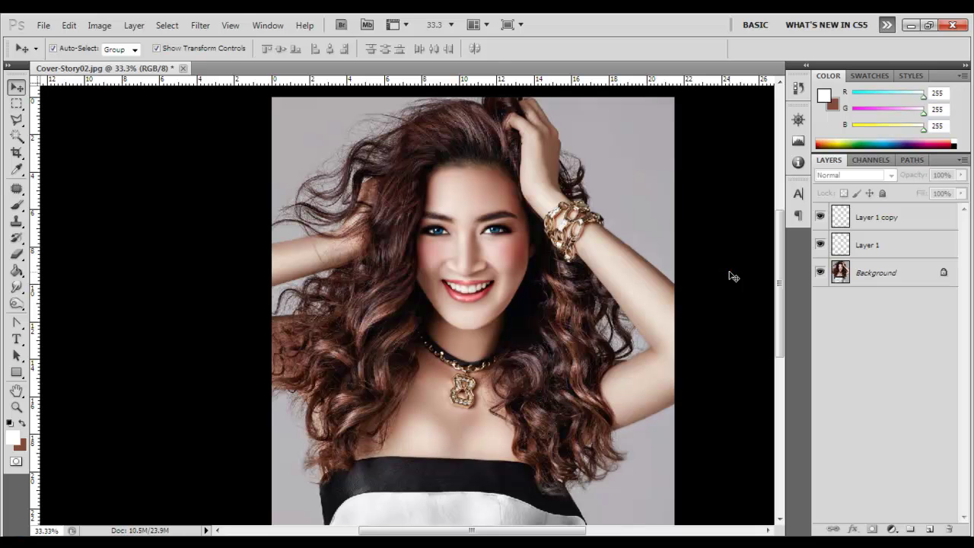
left_click(870, 341)
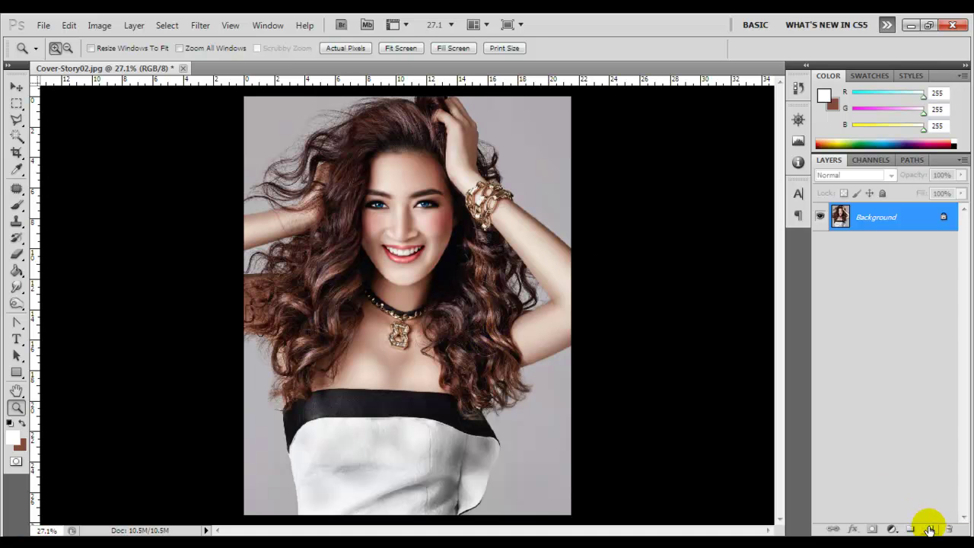
On a new layer, paint a mid-grey (150,148,148) fold shadow on the white dress
left_click(928, 528)
left_click(13, 437)
left_click(474, 456)
left_click(950, 106)
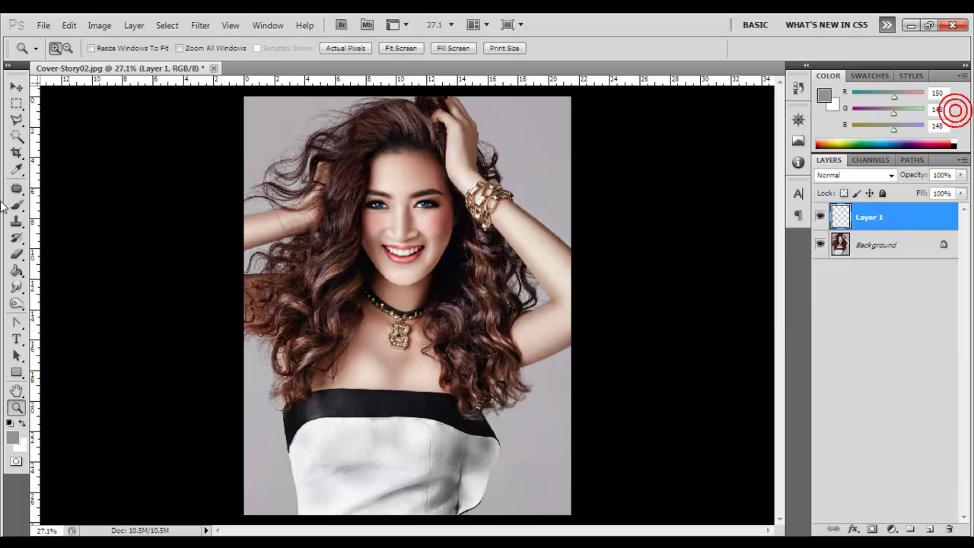
key("b")
right_click(430, 360)
left_click(297, 450)
left_click_drag(297, 457, 304, 517)
Reduce the brush to 17 px and extend the grey shadow across and along the dress
right_click(395, 408)
left_click_drag(408, 386, 401, 386)
key("Return")
left_click_drag(329, 475, 351, 475)
left_click_drag(297, 439, 310, 468)
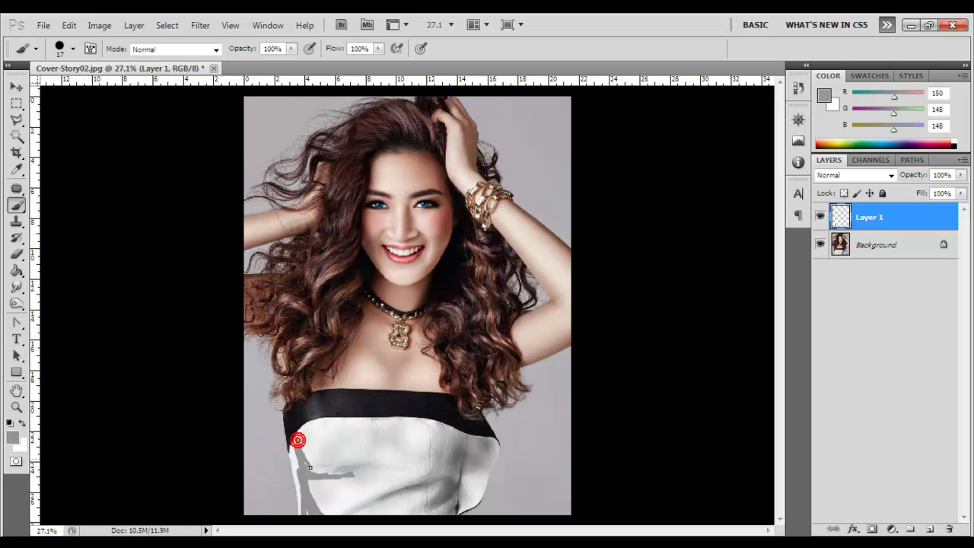
Set the shadow layer to Multiply, Gaussian-blur it at radius 25, and lower its opacity
key("v")
left_click(852, 175)
left_click(845, 213)
left_click(201, 25)
left_click(384, 208)
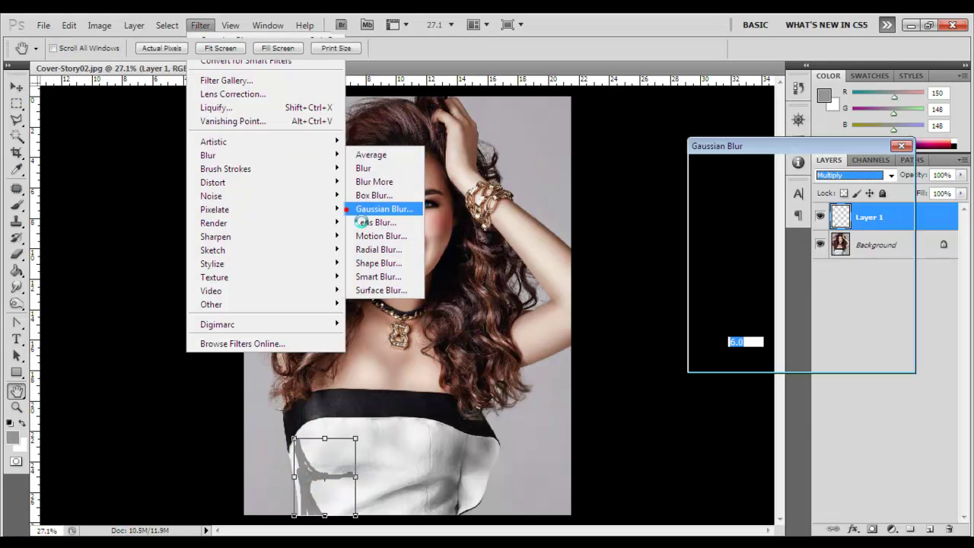
type("25")
left_click(878, 167)
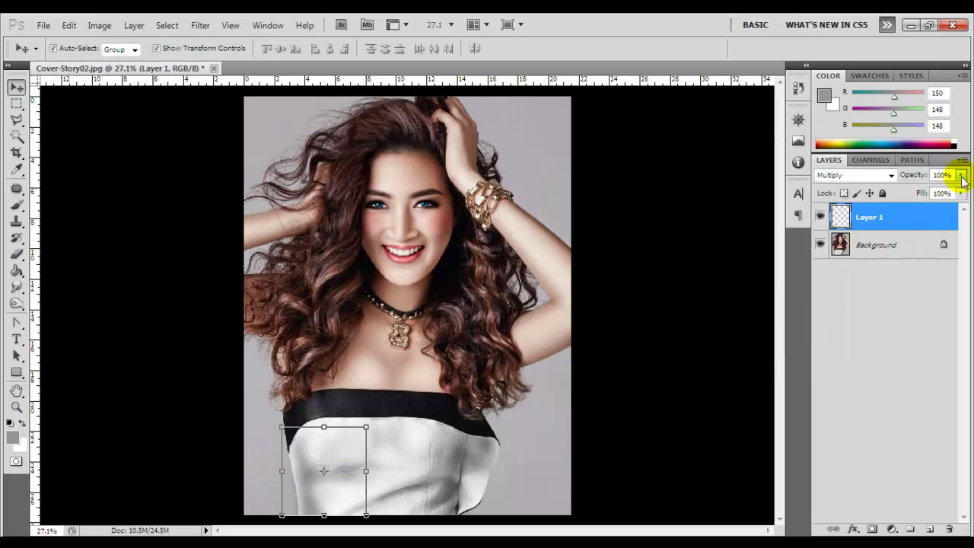
left_click(919, 396)
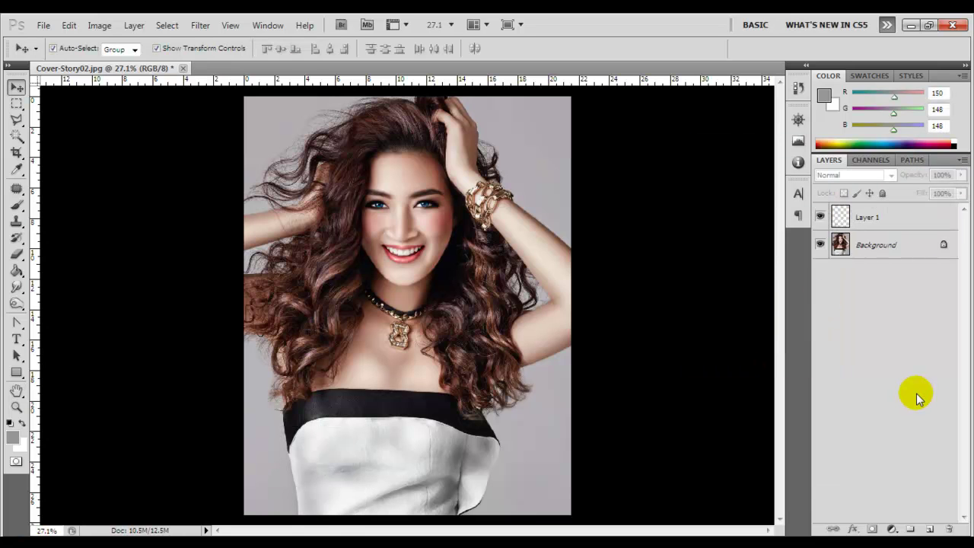
Flatten the image and zoom in on the dress area
right_click(886, 247)
left_click(853, 373)
key("z")
left_click(321, 447)
Burn the dress's right-side shadows at 14% exposure with range limited to Shadows
left_click(13, 302)
left_click(47, 316)
key("alt+shift+s")
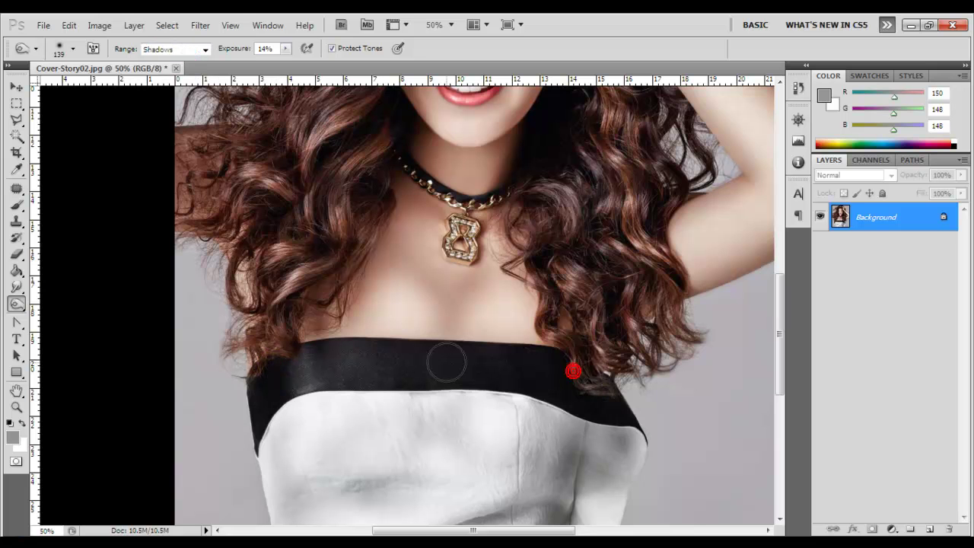
left_click_drag(585, 435, 572, 500)
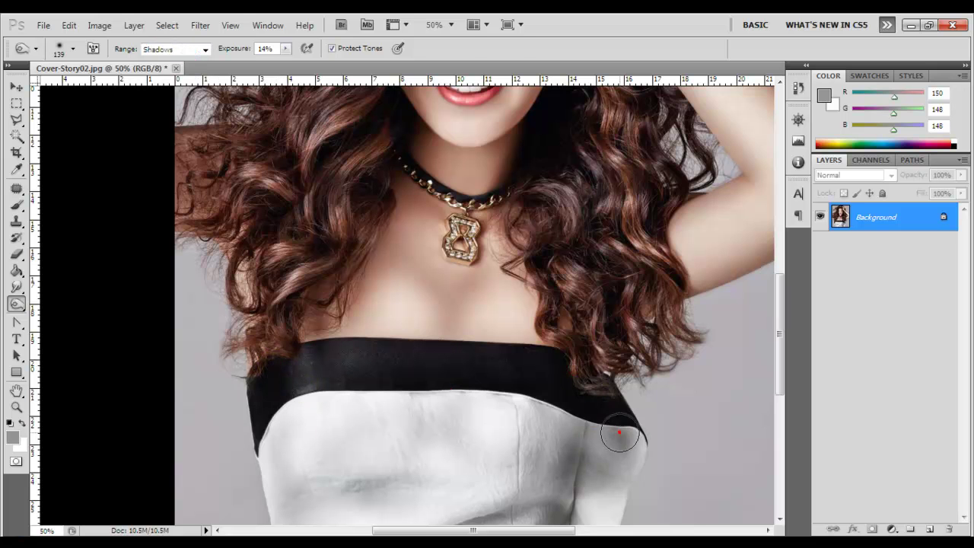
double_click(16, 390)
left_click(16, 86)
right_click(875, 217)
left_click(898, 251)
Duplicate the Background and Color Balance it: shadows toward blue +5, midtones toward cyan
left_click(613, 170)
left_click(99, 25)
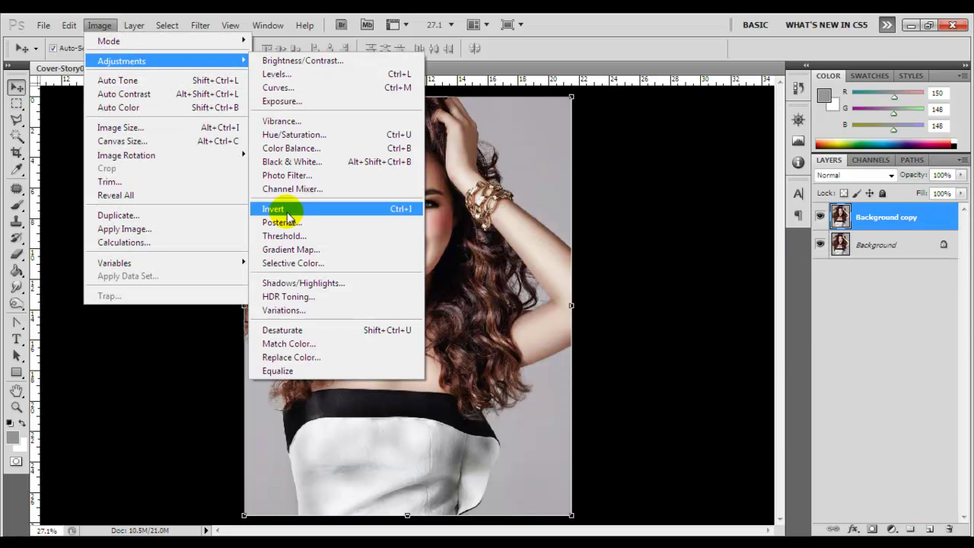
left_click(322, 147)
left_click(647, 414)
left_click(731, 379)
mouse_move(742, 387)
left_mouse_down()
mouse_move(717, 392)
mouse_move(731, 348)
mouse_move(733, 379)
left_mouse_up()
left_click(869, 356)
left_click(870, 356)
left_click(726, 418)
left_click_drag(729, 378, 725, 348)
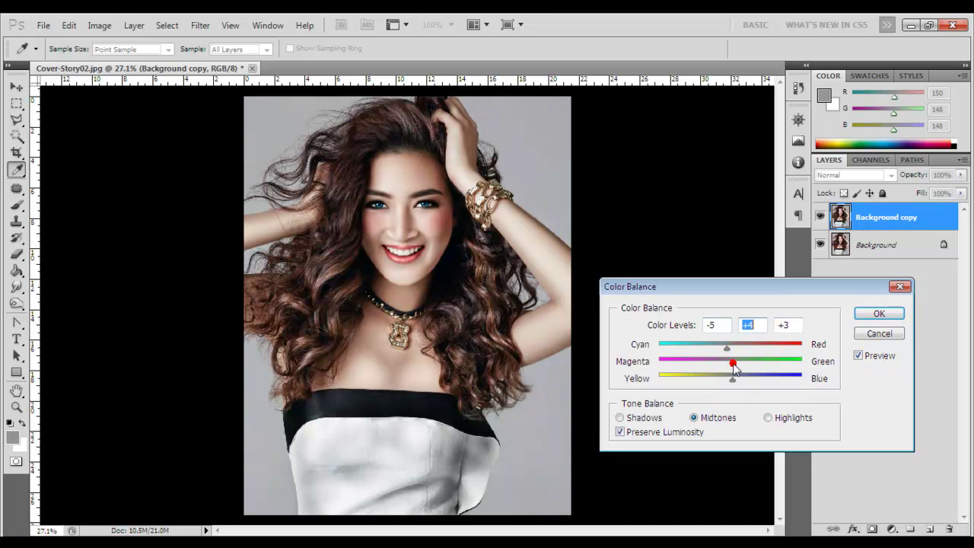
left_click(865, 314)
left_click(708, 282)
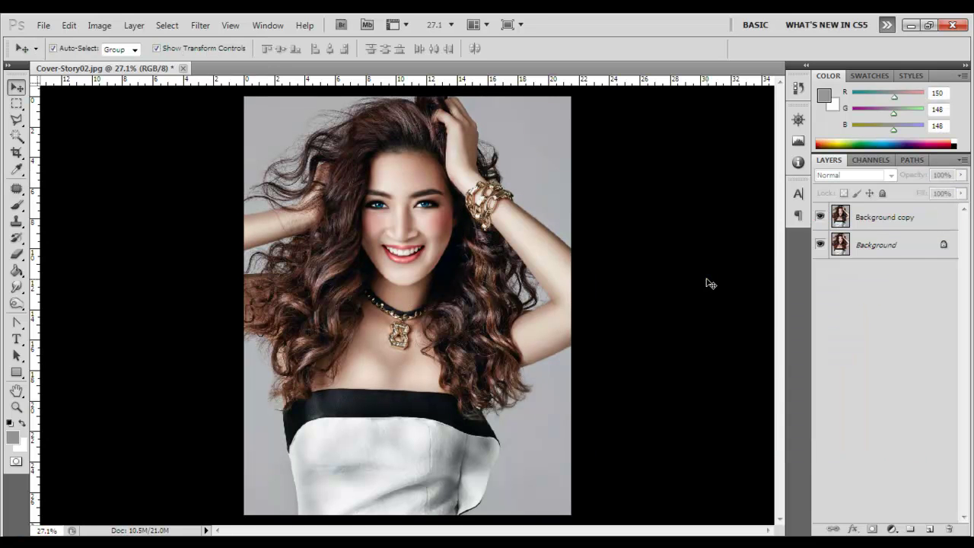
Duplicate the copy and apply Selective Color on Neutrals: Cyan +60, Magenta -39, Yellow -77
left_click(870, 218)
key("ctrl+j")
left_click(99, 25)
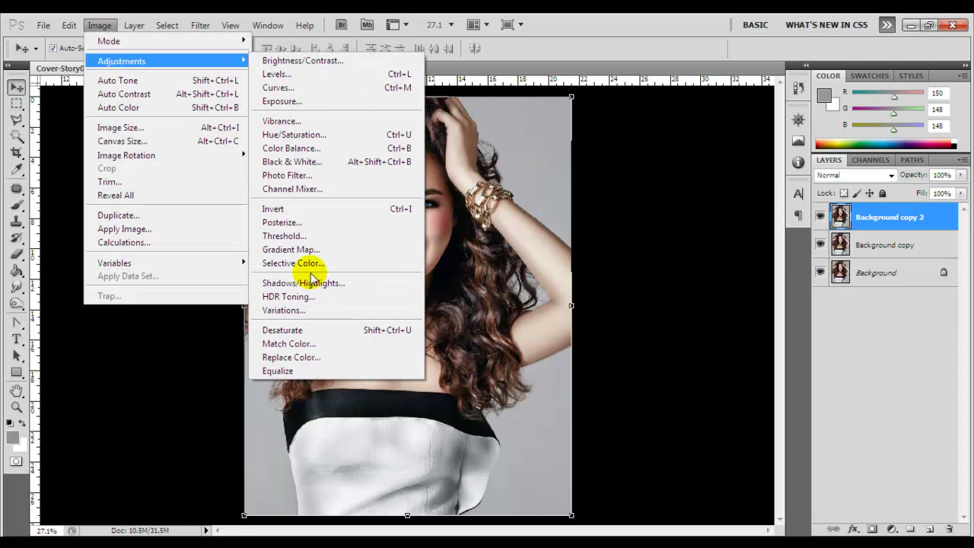
left_click(99, 25)
left_click(99, 25)
left_click(293, 263)
left_click_drag(807, 294, 653, 245)
left_click_drag(707, 294, 709, 403)
left_click_drag(697, 393, 646, 394)
left_click_drag(698, 361, 671, 362)
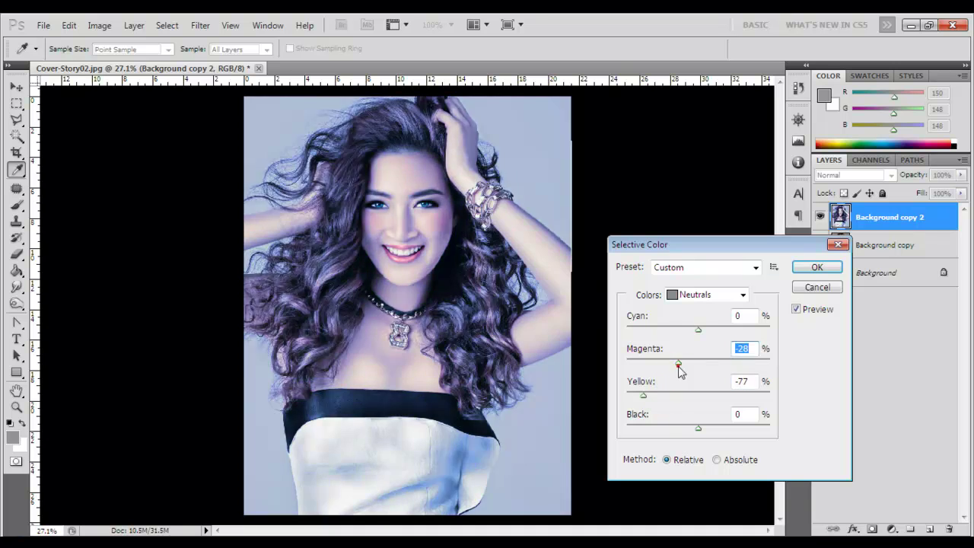
left_click_drag(698, 330, 740, 330)
left_click(817, 266)
Set the blue Background copy 2 layer to Darken blending and compare its visibility
key("v")
left_click(852, 175)
left_click(837, 358)
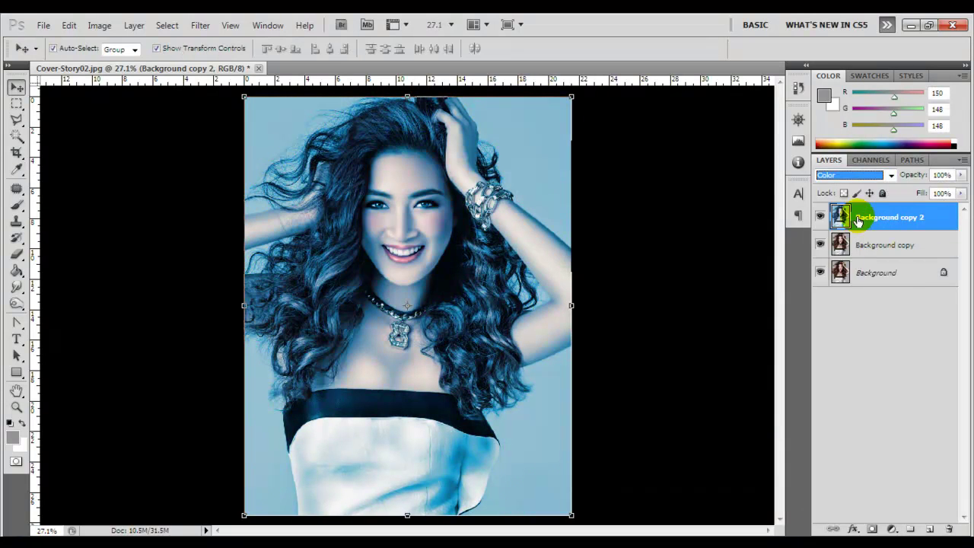
left_click(850, 175)
left_click(829, 220)
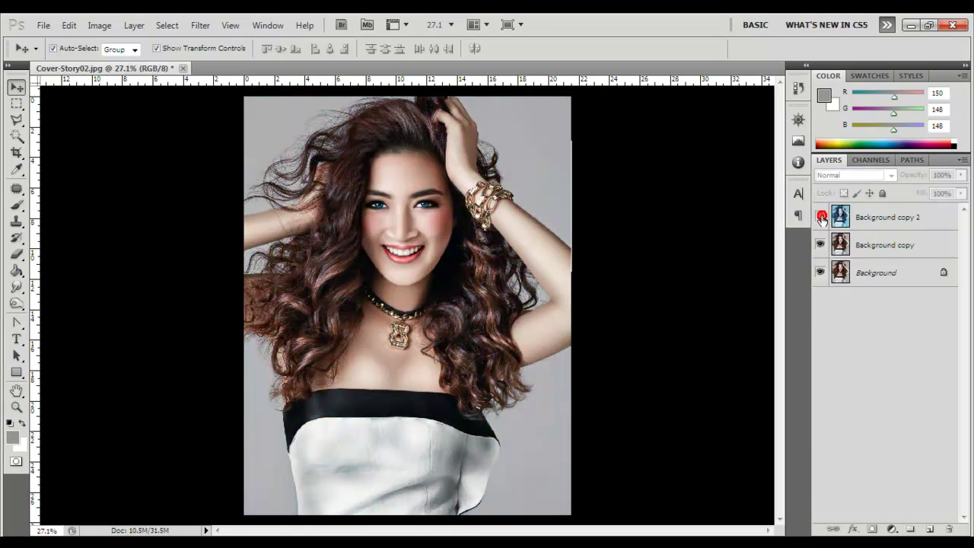
left_click(16, 254)
left_click(242, 50)
Erase the teal tint from the face, arm, neck and hair at 66% eraser opacity
left_click_drag(380, 164, 440, 205)
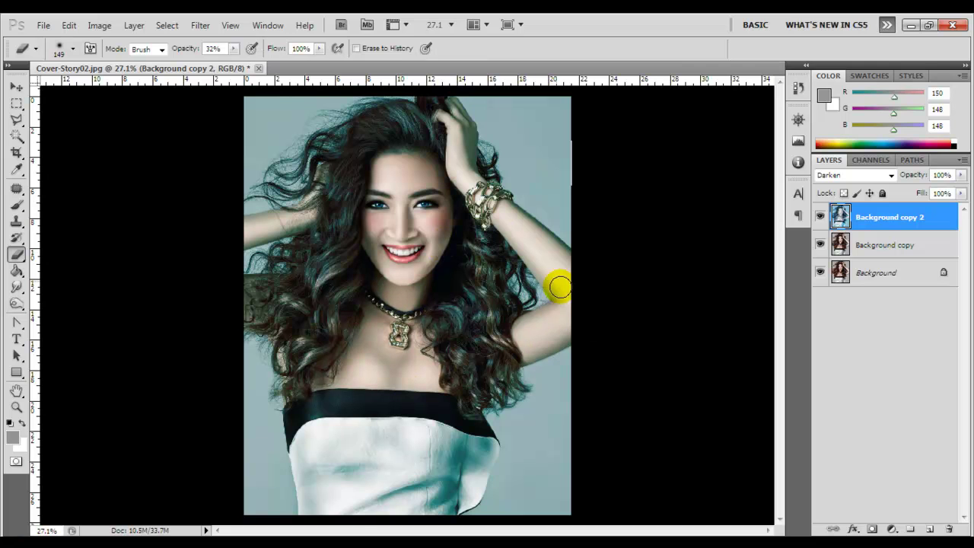
left_click_drag(278, 224, 253, 227)
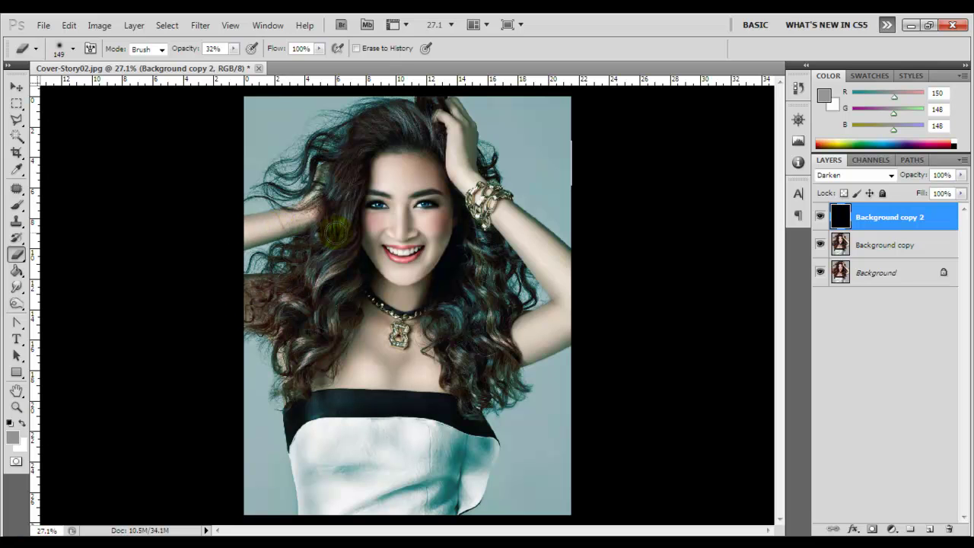
left_click_drag(233, 48, 259, 59)
left_click_drag(396, 204, 432, 204)
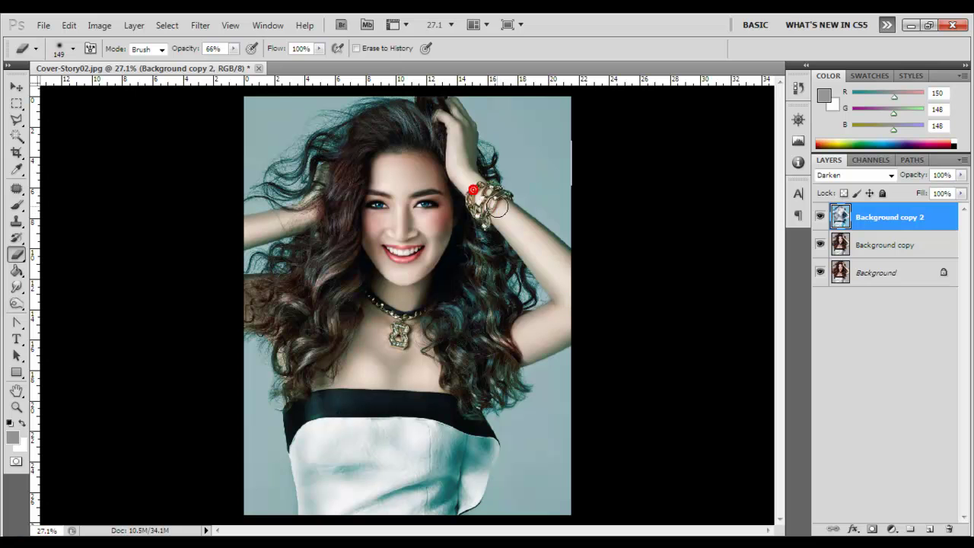
mouse_move(504, 204)
left_mouse_down()
mouse_move(484, 219)
mouse_move(486, 311)
left_mouse_up()
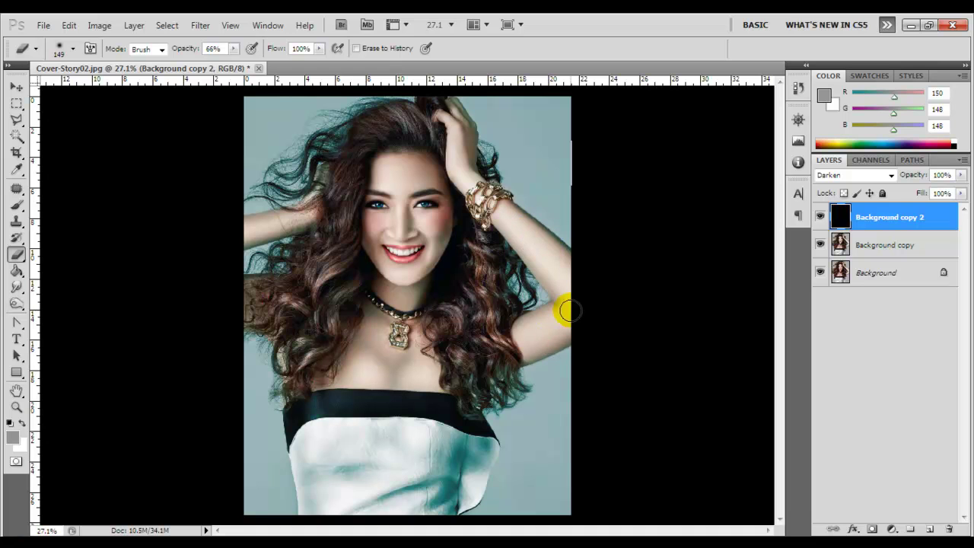
right_click(422, 154)
left_click_drag(471, 195, 495, 196)
left_click(417, 233)
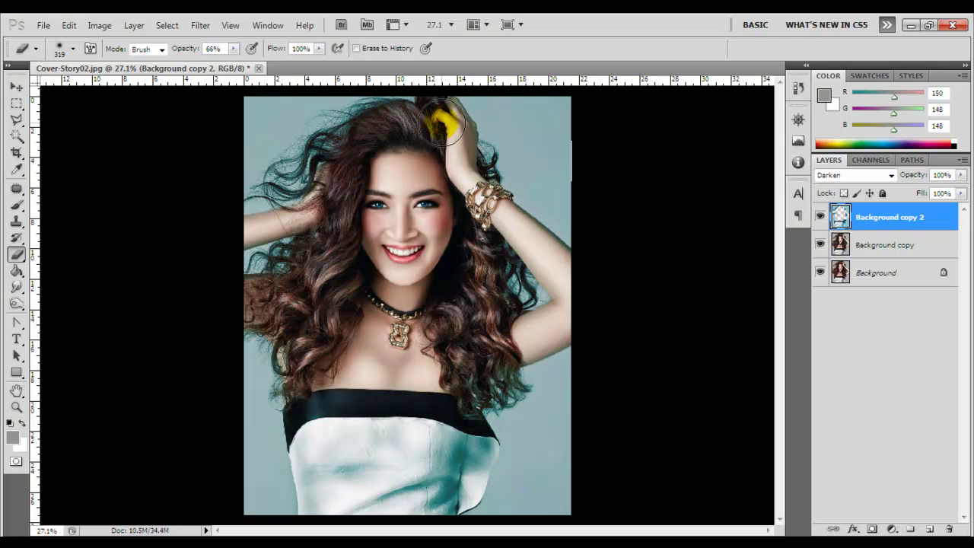
With a 125 px eraser, remove the tint from the dress, then touch up hair edges at 29%
right_click(496, 355)
left_click_drag(608, 391, 593, 391)
left_click(478, 443)
left_click_drag(473, 466, 450, 498)
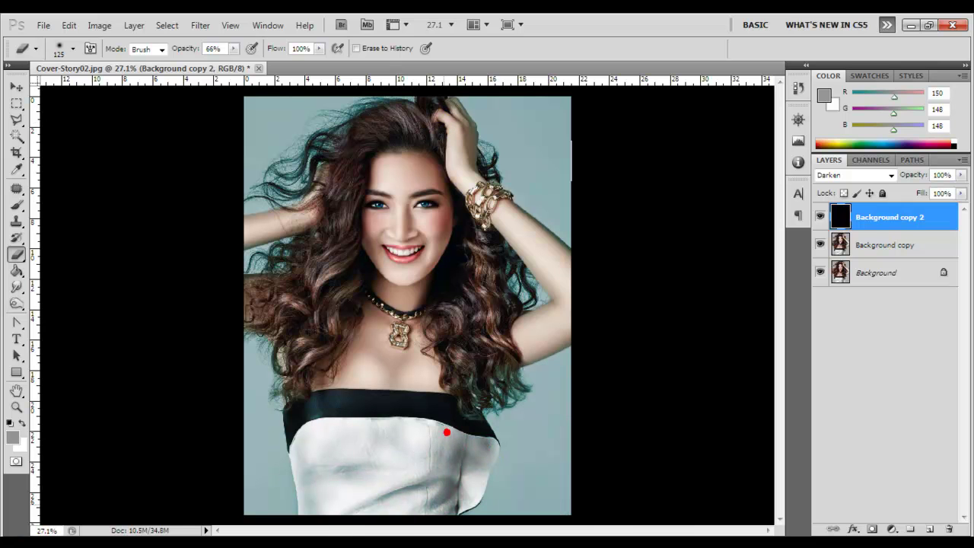
left_click_drag(357, 442, 302, 444)
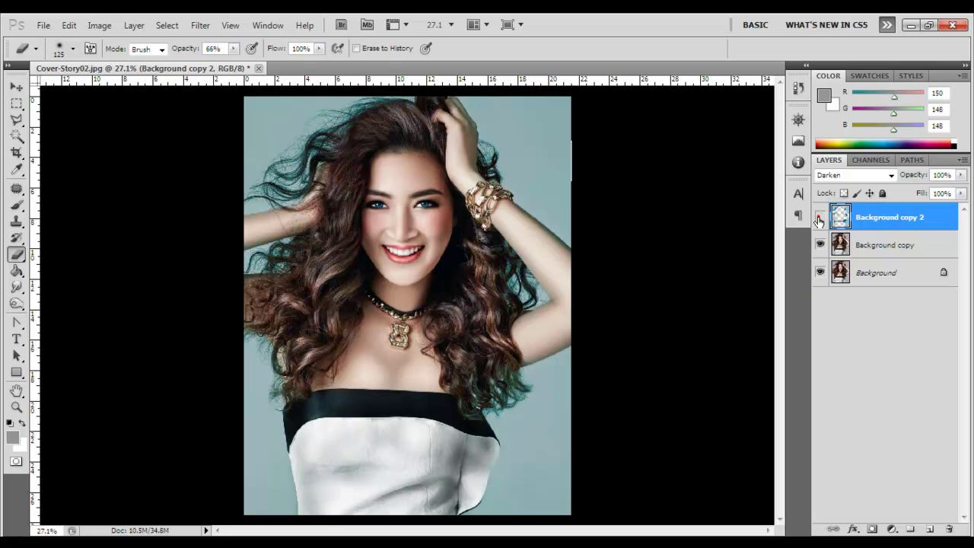
left_click_drag(234, 48, 209, 67)
left_click(493, 404)
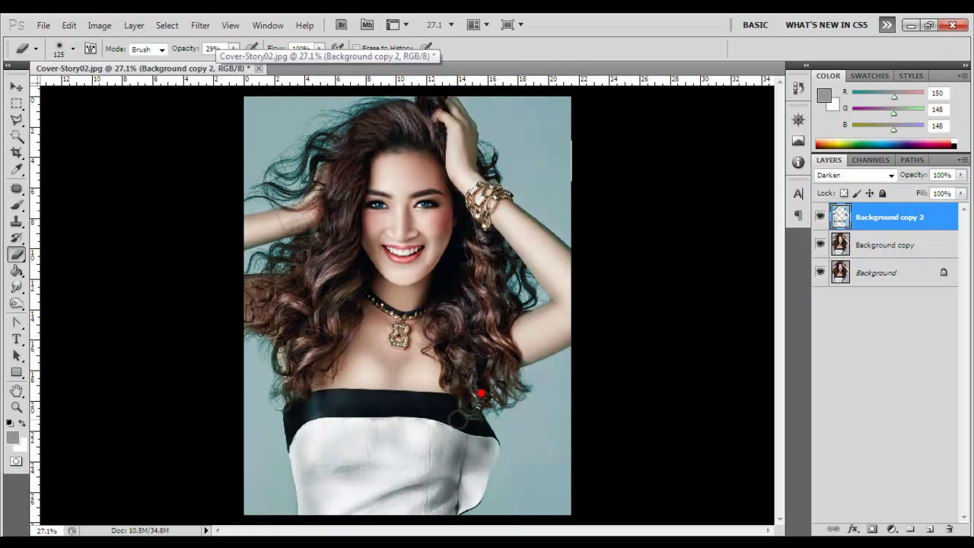
left_click(278, 356)
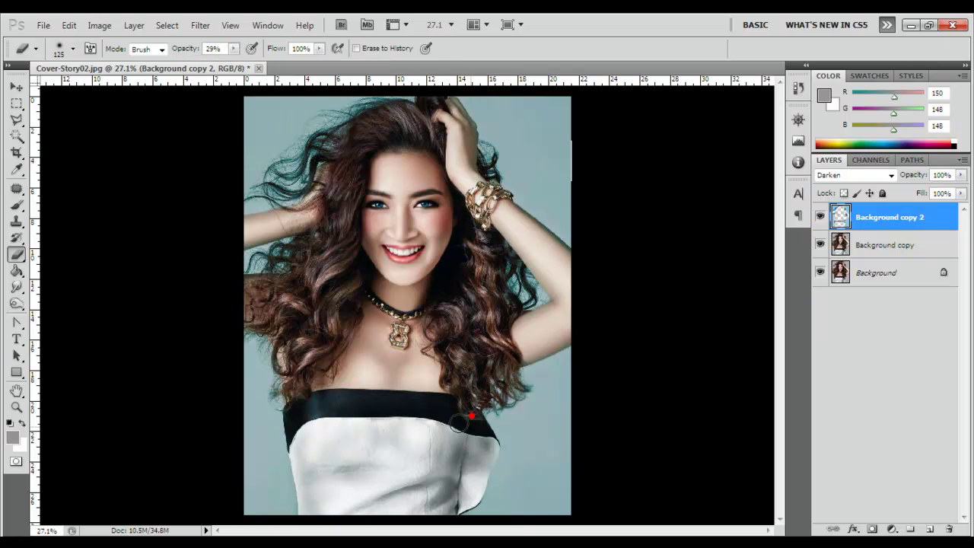
Duplicate Background copy 2 as copy 3 and set Hue/Saturation to Saturation +77, Lightness -6
left_click(819, 217)
left_click(819, 217)
left_click(16, 86)
left_click(882, 219)
key("ctrl+j")
key("ctrl+u")
mouse_move(821, 349)
left_mouse_down()
mouse_move(761, 378)
mouse_move(799, 374)
left_mouse_up()
left_click_drag(826, 408, 854, 386)
mouse_move(812, 357)
left_mouse_down()
mouse_move(844, 361)
mouse_move(802, 357)
left_mouse_up()
left_click_drag(804, 439, 798, 440)
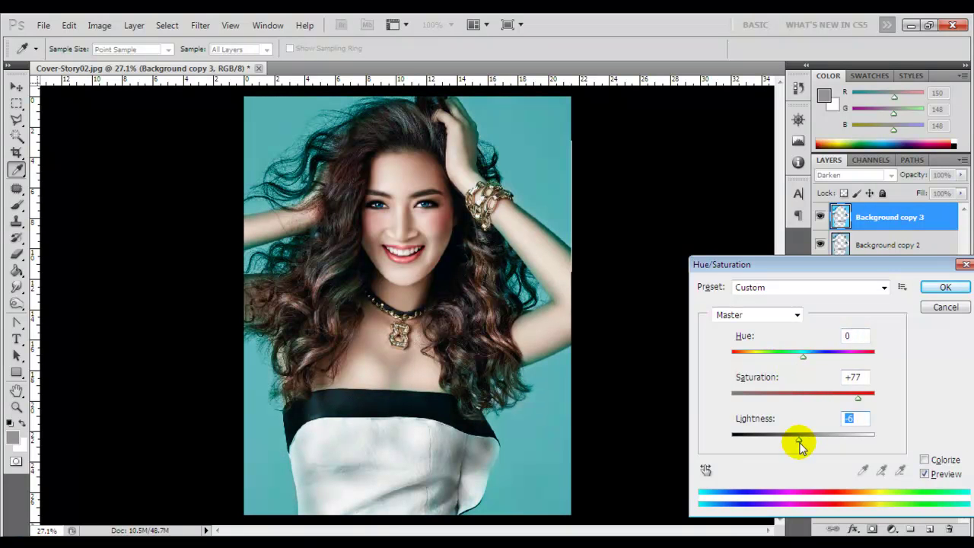
key("Return")
Erase the teal tint from the left hair and the dress at 100% eraser opacity
key("e")
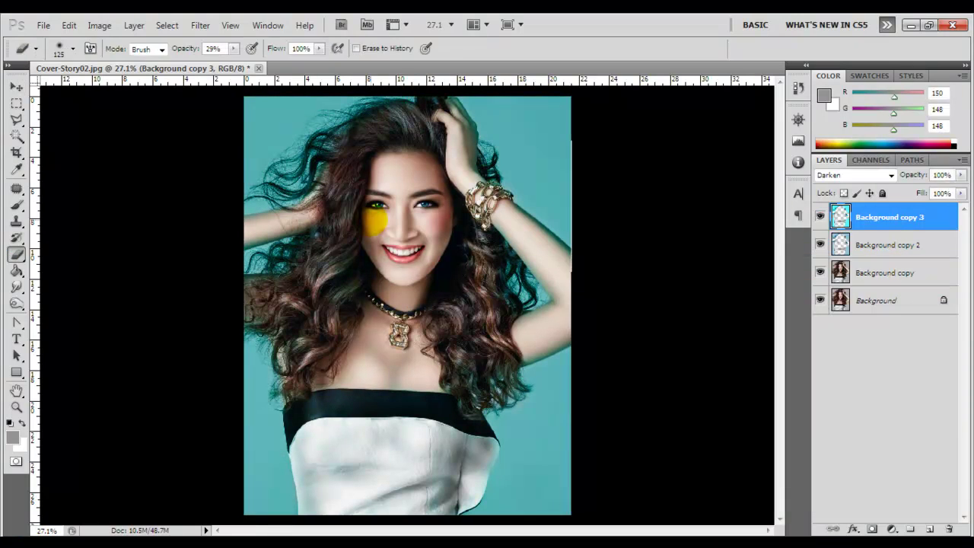
right_click(349, 194)
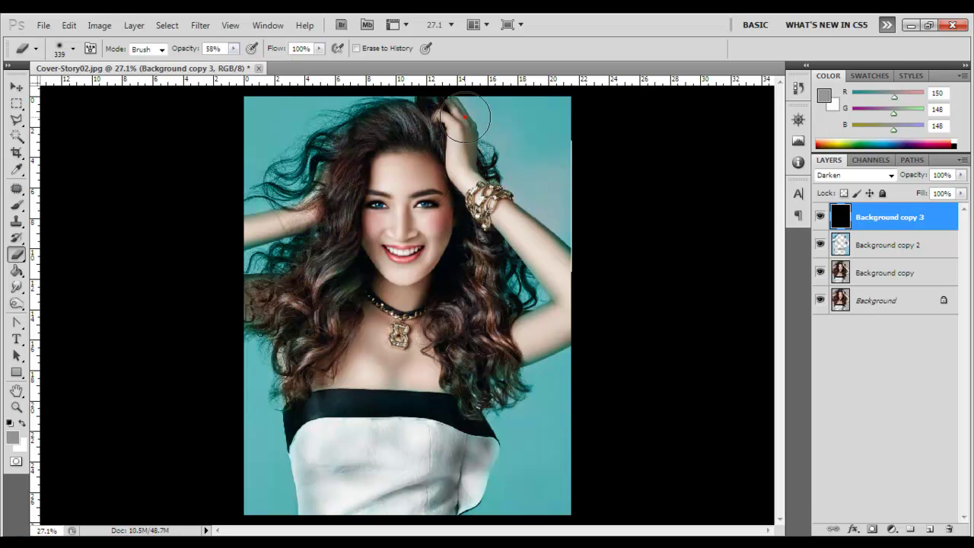
mouse_move(276, 139)
left_mouse_down()
mouse_move(262, 196)
mouse_move(236, 210)
mouse_move(251, 285)
mouse_move(311, 335)
left_mouse_up()
left_click_drag(547, 313, 552, 424)
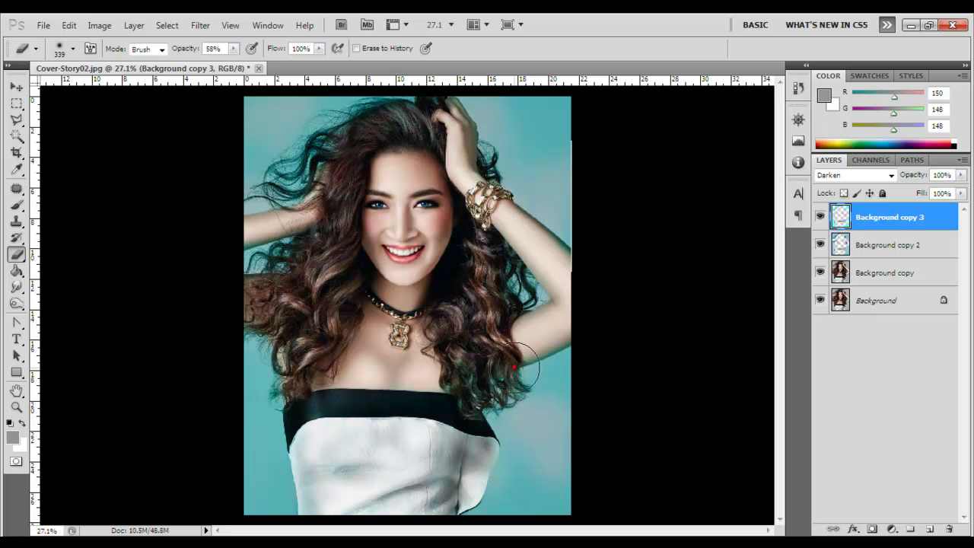
key("0")
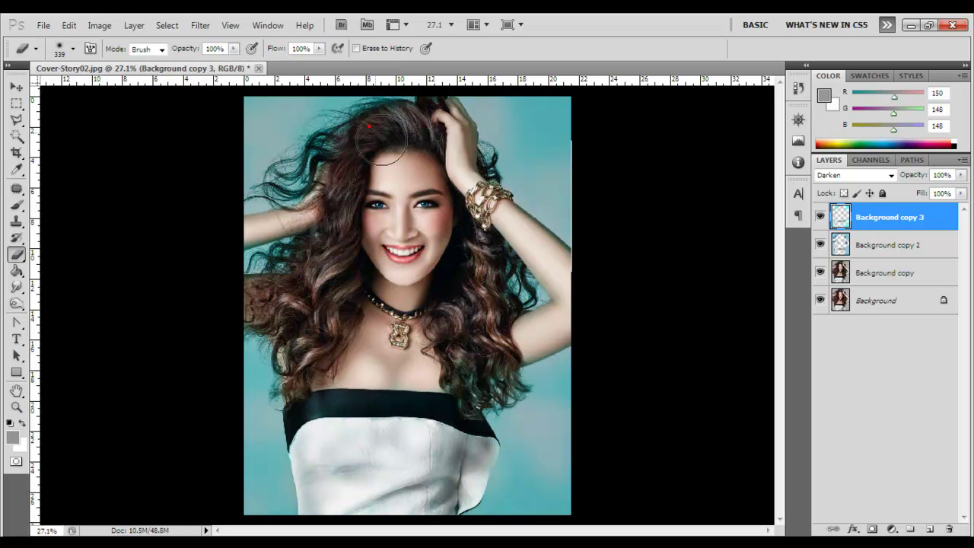
left_click_drag(270, 431, 391, 480)
left_click(509, 250)
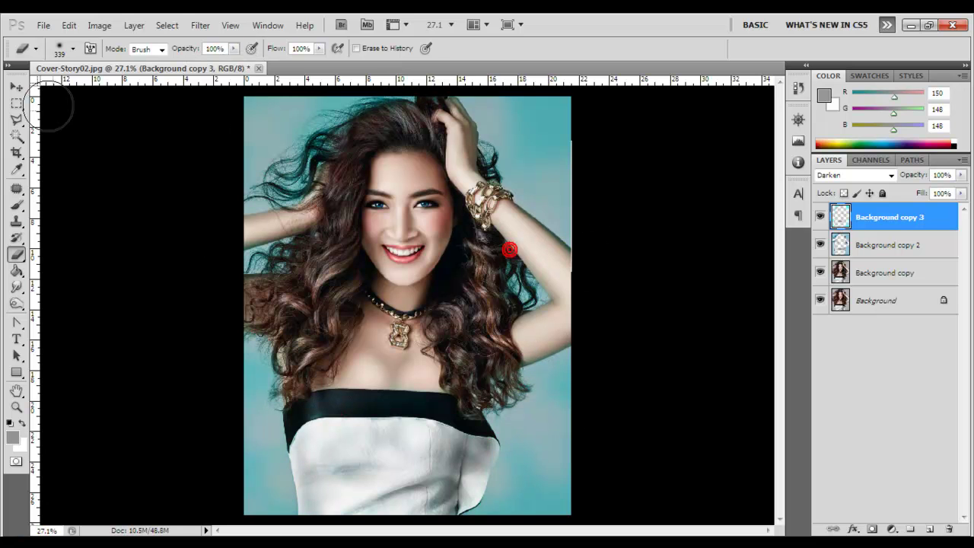
Set Background copy 3's blending mode to Soft Light
key("v")
left_click(852, 175)
left_click(832, 355)
left_click(852, 175)
left_click(833, 365)
left_click(911, 219)
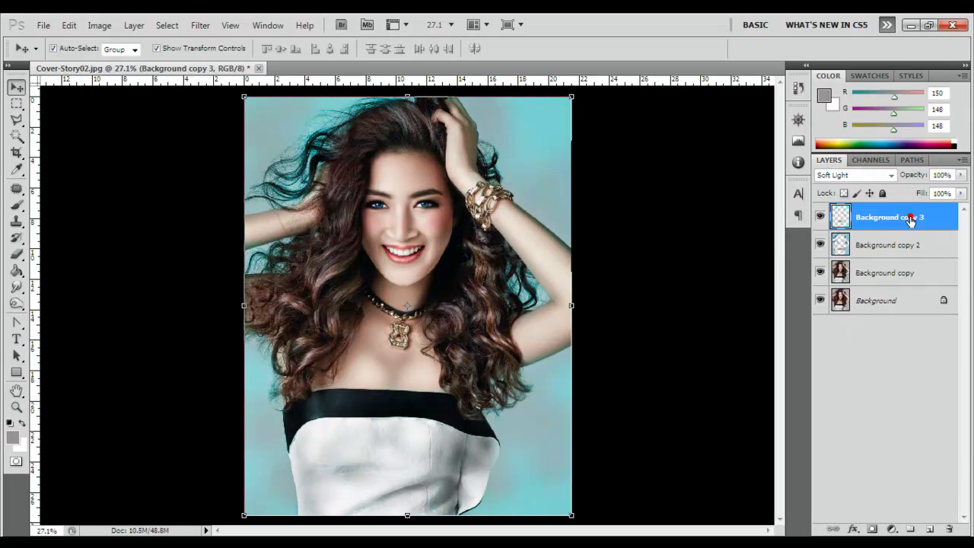
Shift Background copy 3's hue to +116 for a purple backdrop, then open Gaussian Blur
key("ctrl+u")
mouse_move(802, 354)
left_mouse_down()
mouse_move(860, 360)
mouse_move(848, 358)
left_mouse_up()
key("Return")
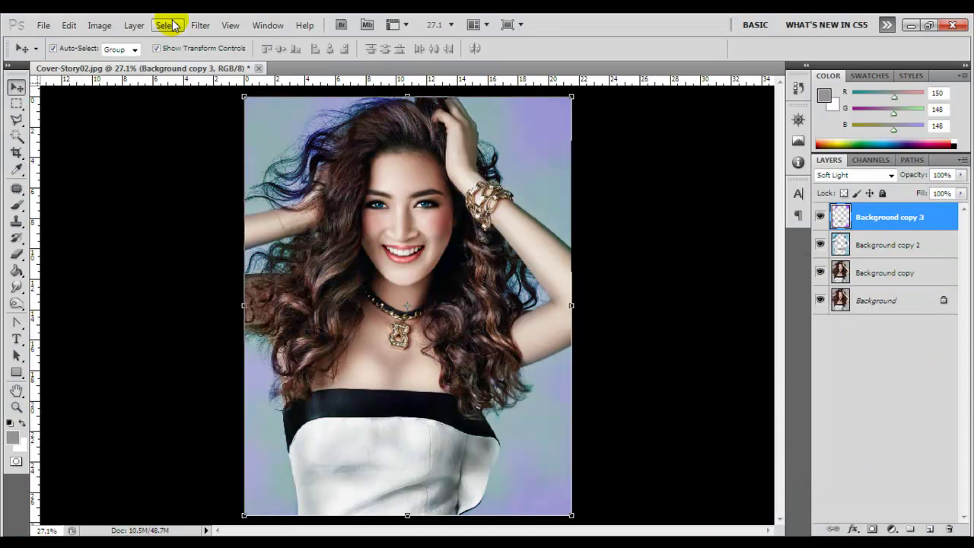
left_click(200, 26)
left_click(380, 209)
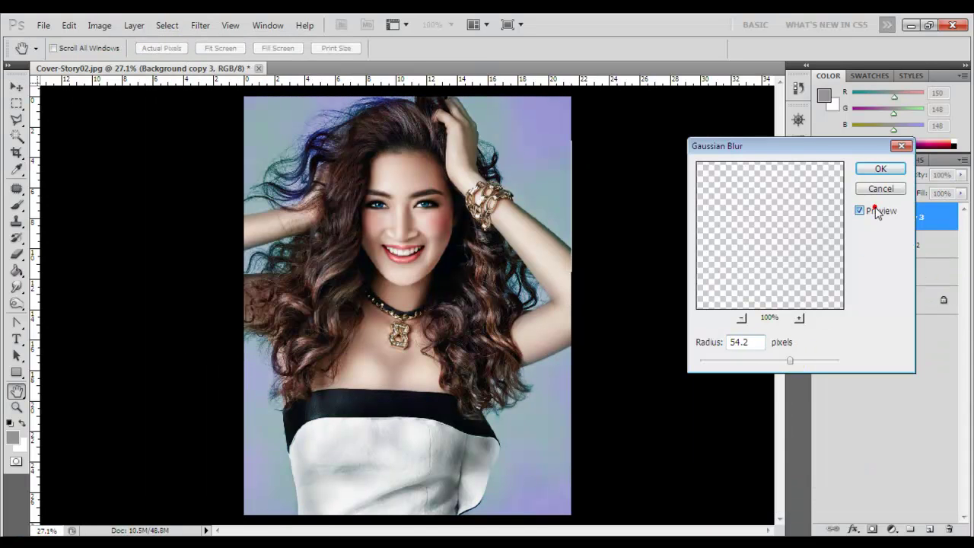
Apply the 54.2 px Gaussian Blur, add a new layer and set a 432 px brush
key("Return")
left_click(851, 417)
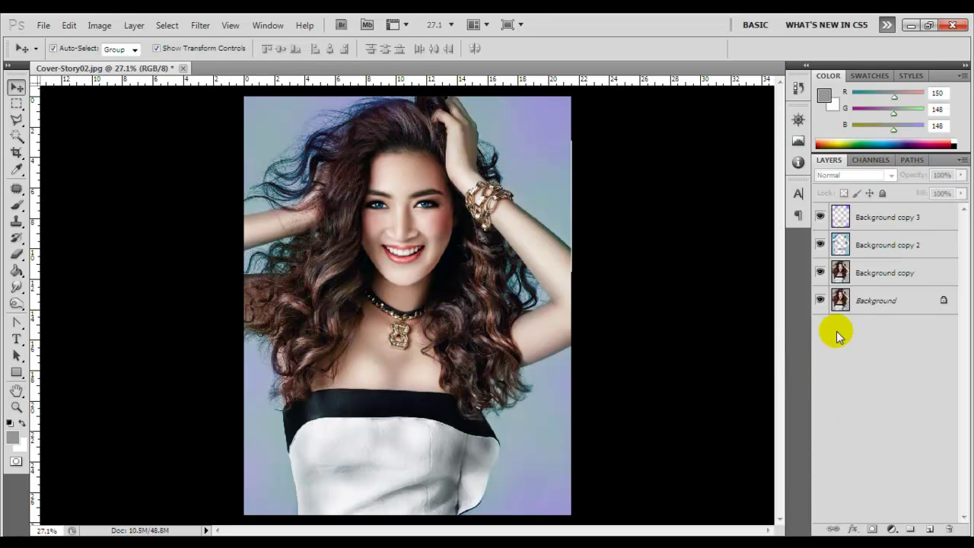
left_click(930, 528)
key("b")
right_click(633, 305)
left_click_drag(633, 306, 647, 306)
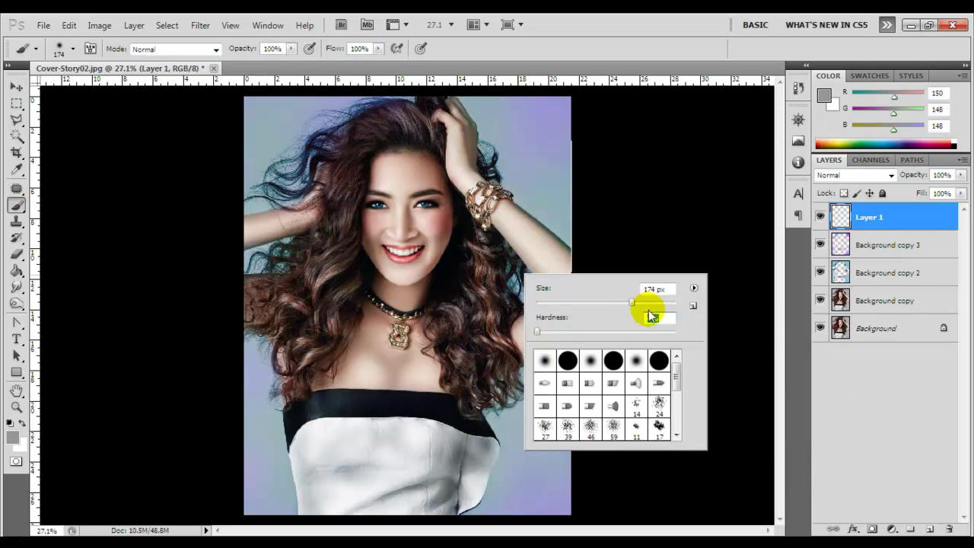
key("Return")
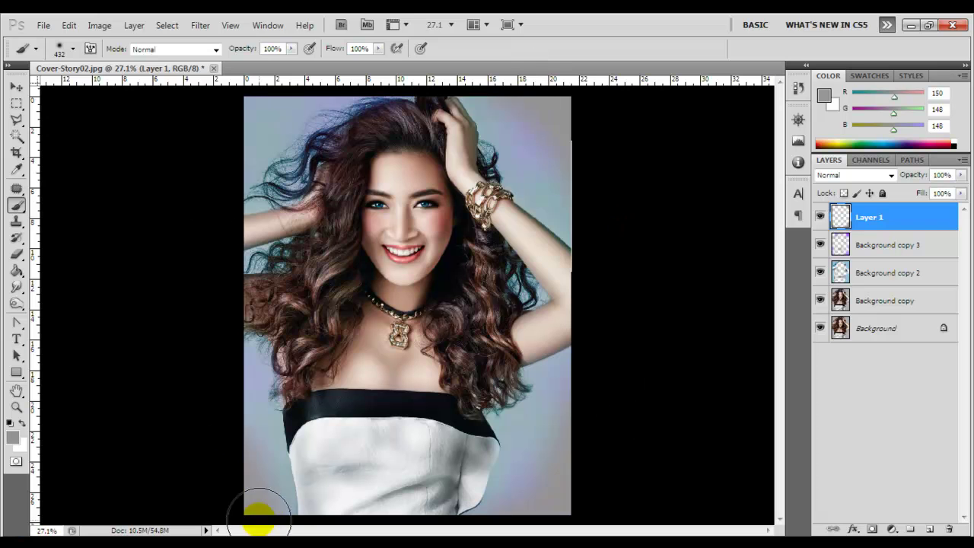
Duplicate Layer 1, set the copy to Multiply and blur it by 68.3 px
left_click(17, 86)
right_click(895, 218)
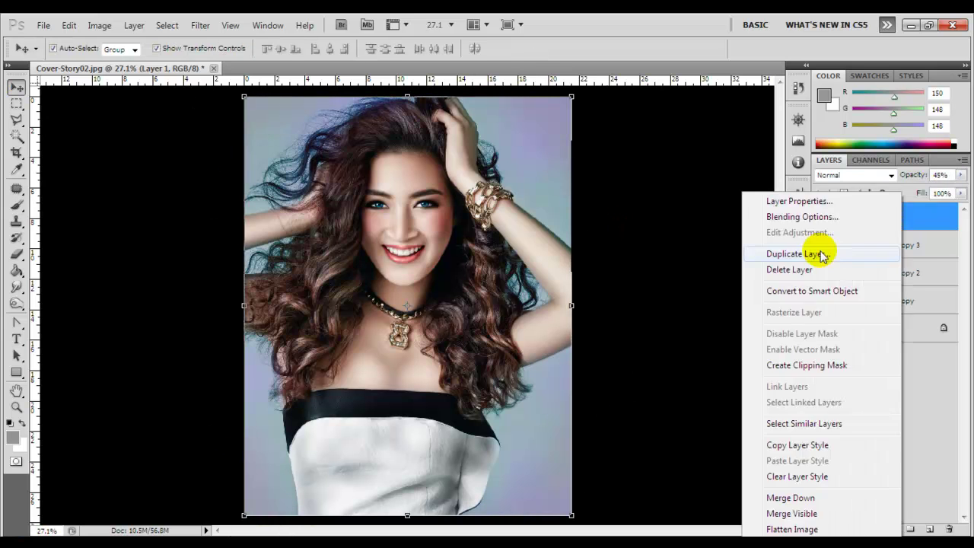
left_click(787, 250)
left_click(854, 175)
left_click(830, 222)
left_click(200, 25)
left_click(263, 154)
left_click(384, 209)
left_click(869, 170)
left_click(819, 218)
left_click(819, 217)
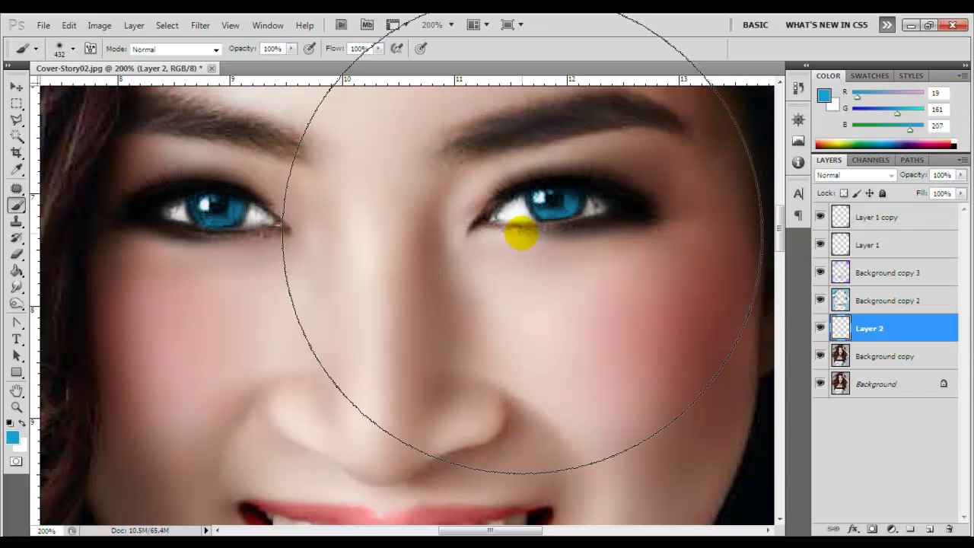
Paint blue over both irises on Layer 2 with a 73 px brush
right_click(526, 239)
left_click_drag(647, 271, 591, 271)
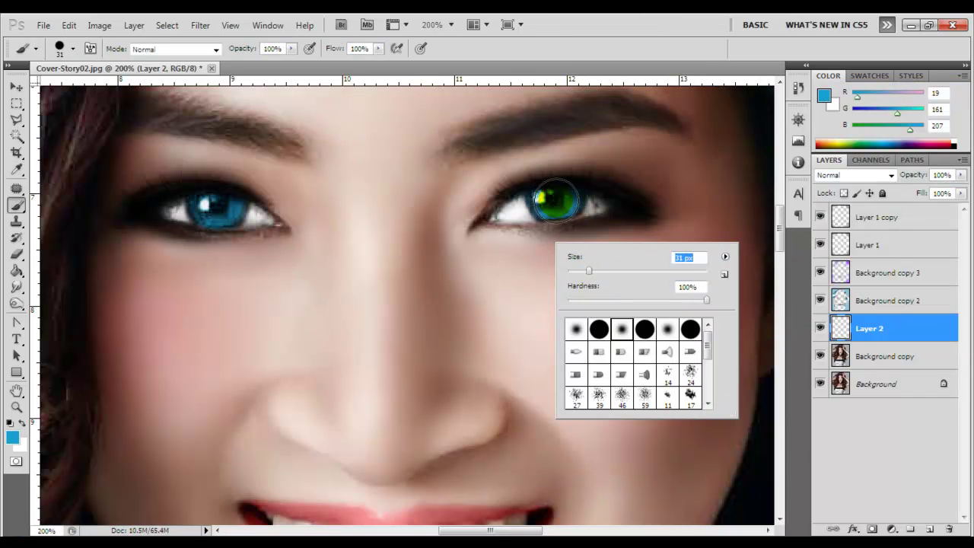
left_click(555, 199)
left_click(208, 202)
Erase excess blue with a 26 px eraser and blend Layer 2 in Overlay
left_click(17, 253)
right_click(266, 202)
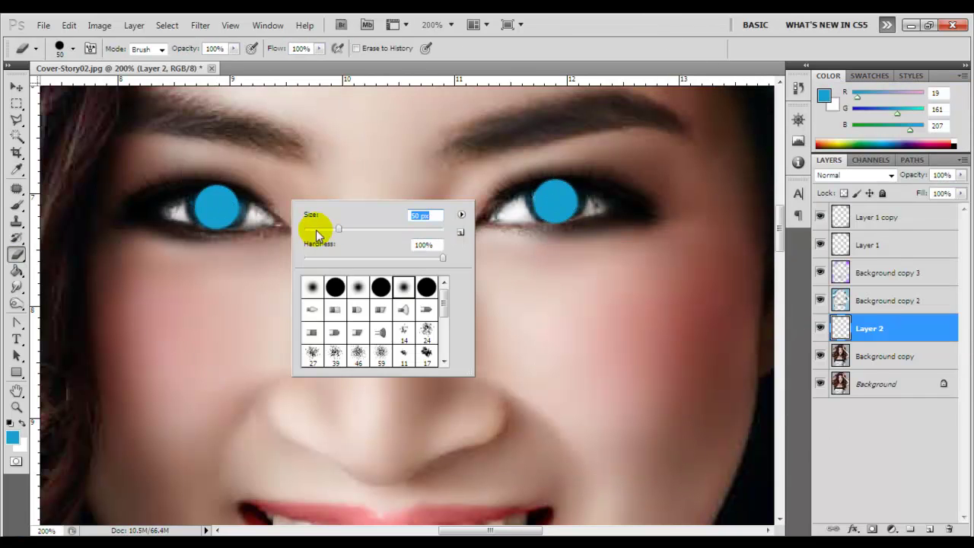
left_click_drag(316, 234, 313, 228)
left_click_drag(186, 186, 234, 170)
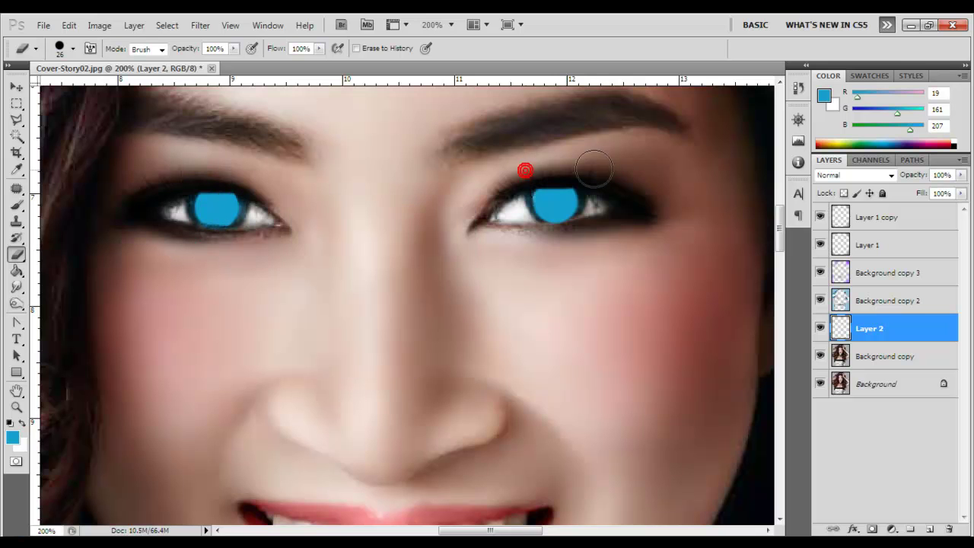
left_click(855, 175)
left_click(826, 336)
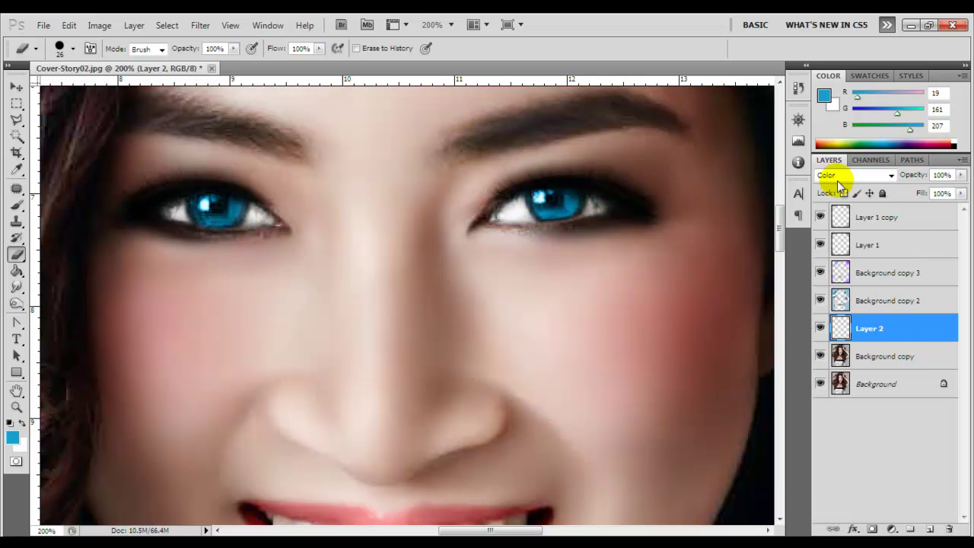
Shrink the eraser to 15, fit the whole image, and compare Layer 2 on/off
right_click(452, 267)
left_click_drag(483, 298, 479, 298)
key("Return")
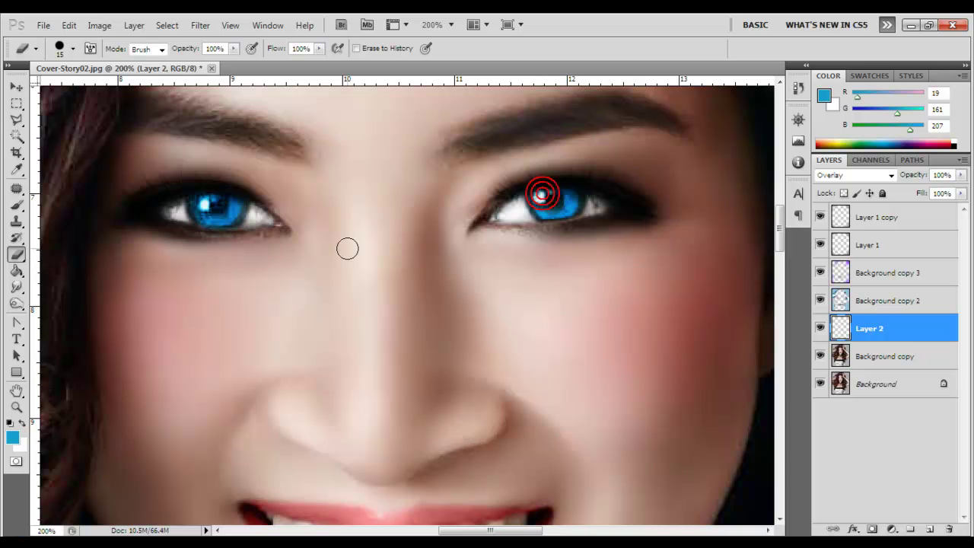
key("z")
key("ctrl+0")
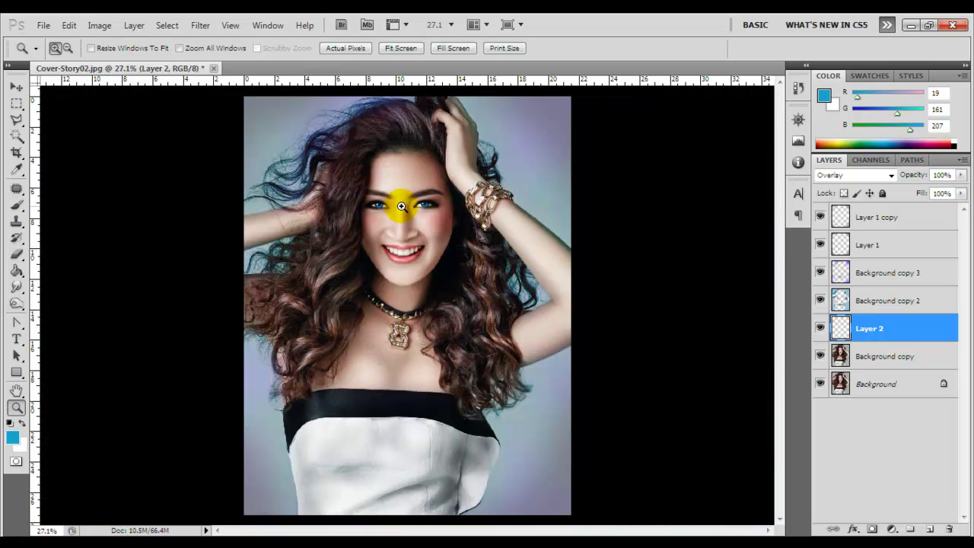
key("v")
left_click(821, 328)
Paint a cyan spot near the bottom, Gaussian-blur it, and set Layer 1 opacity to 45%
key("z")
left_click(834, 378)
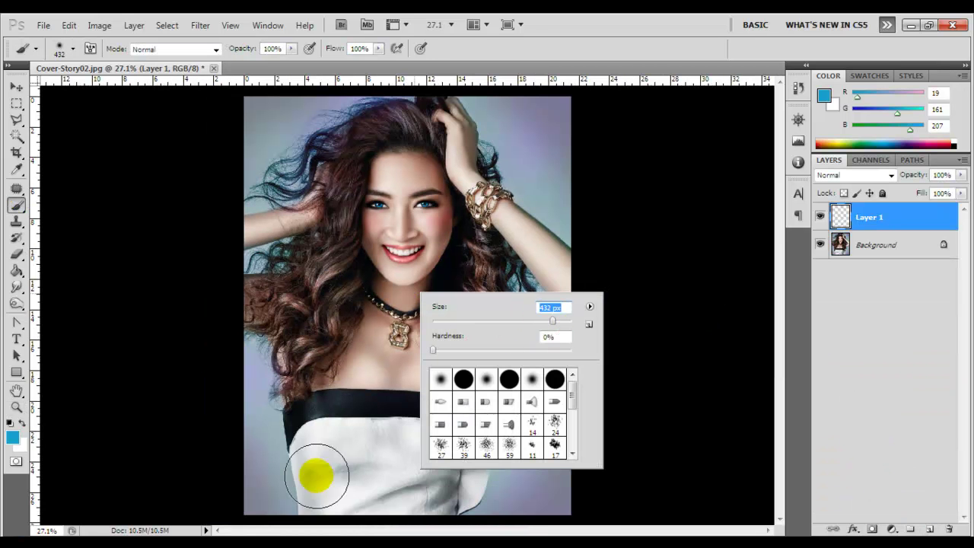
left_click_drag(304, 471, 411, 487)
key("v")
key("shift+alt+c")
left_click(200, 25)
left_click(384, 208)
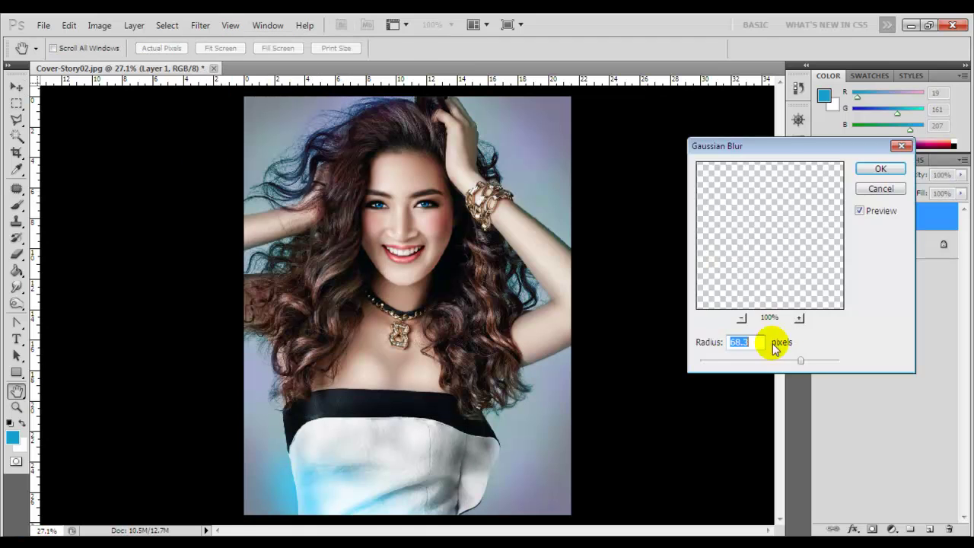
left_click(878, 171)
left_click_drag(961, 174, 928, 196)
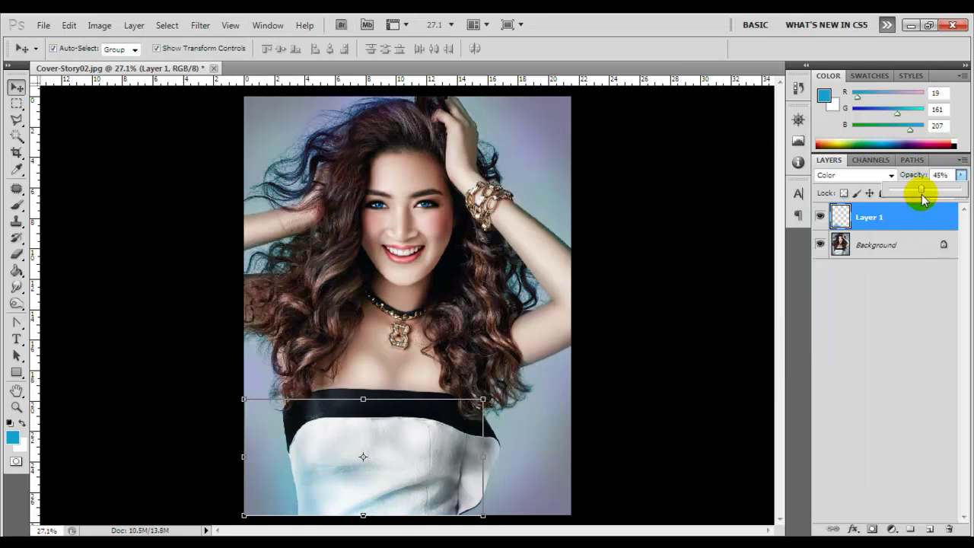
On a new Layer 2, paint cyan into the top corners and bottom-right background
left_click(929, 528)
left_click(16, 204)
left_click_drag(550, 130, 544, 198)
left_click_drag(228, 122, 304, 168)
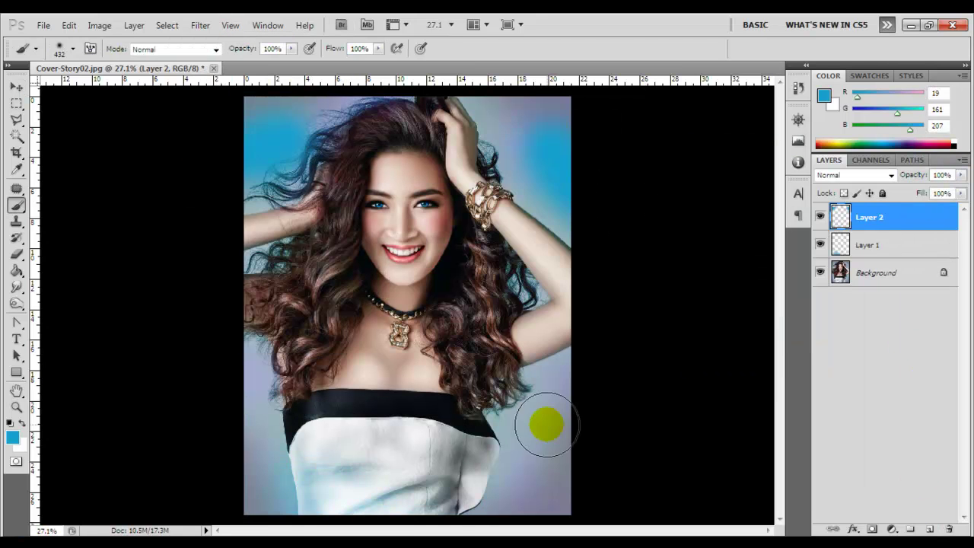
left_click_drag(546, 424, 502, 510)
Set Layer 2 to Color blending, Gaussian-blur it, and lower its opacity to 61%
key("v")
left_click(853, 174)
left_click(830, 513)
left_click(200, 25)
left_click(384, 209)
left_click(880, 168)
left_click_drag(961, 175, 934, 196)
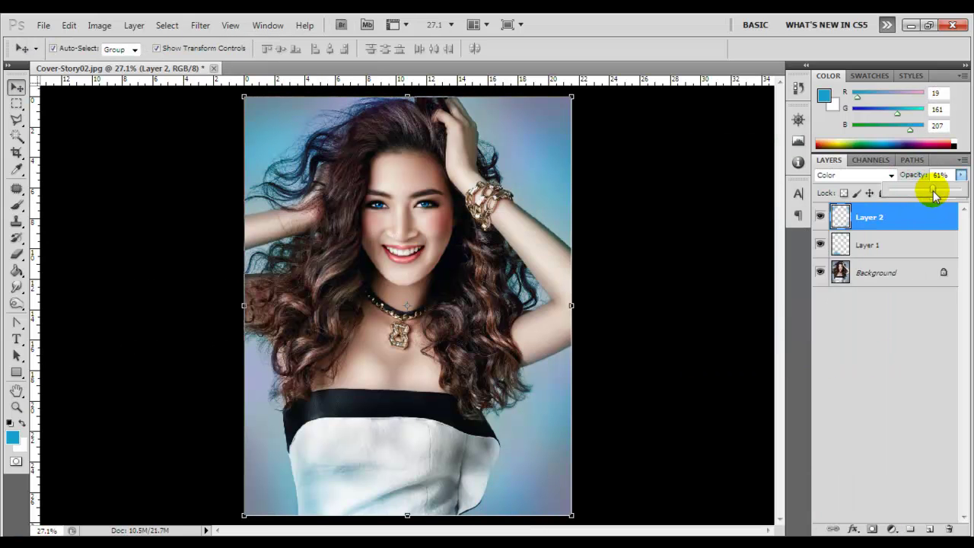
left_click(877, 389)
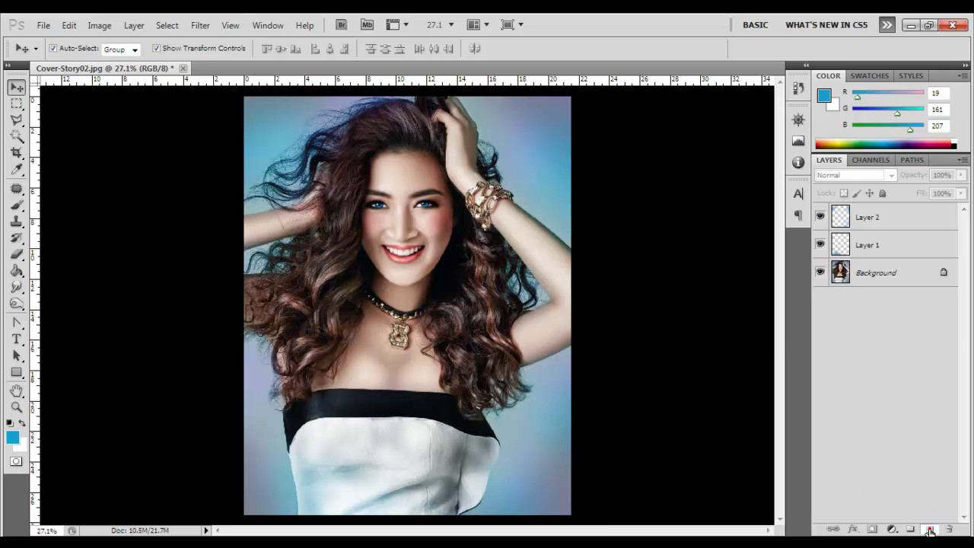
Add Layer 3 and set the foreground colour to magenta
left_click(930, 528)
key("i")
left_click(823, 95)
left_click(550, 110)
left_click(860, 156)
left_click(815, 163)
Paint two soft magenta spots with the brush on Layer 3
left_click(960, 112)
key("b")
right_click(539, 358)
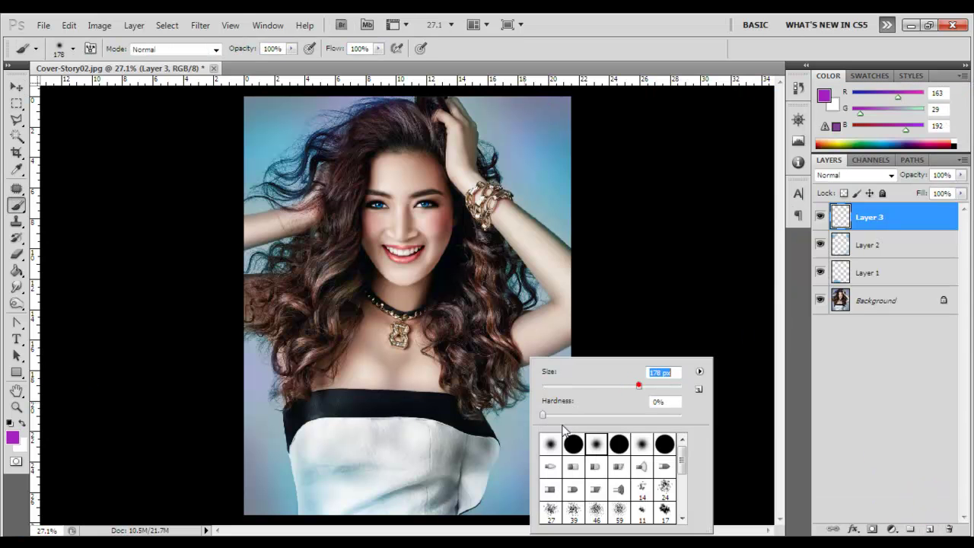
left_click(506, 426)
right_click(567, 392)
left_click(542, 142)
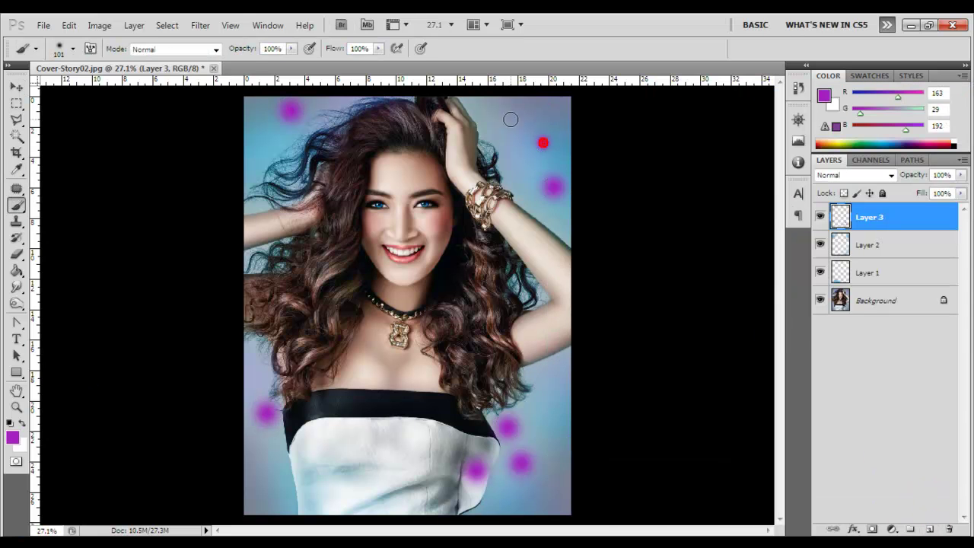
Gaussian-blur the magenta spots into a faint purple haze
left_click(200, 25)
mouse_move(208, 155)
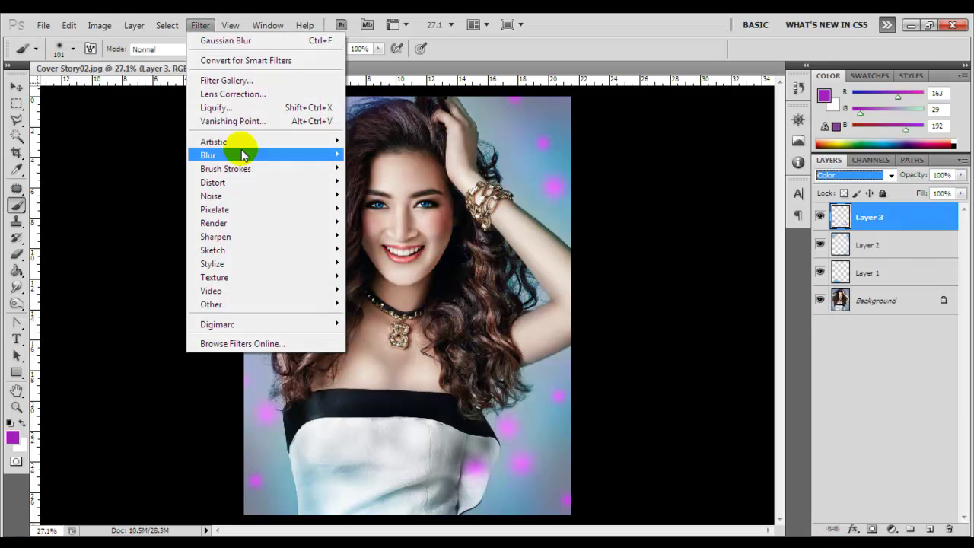
left_click(380, 214)
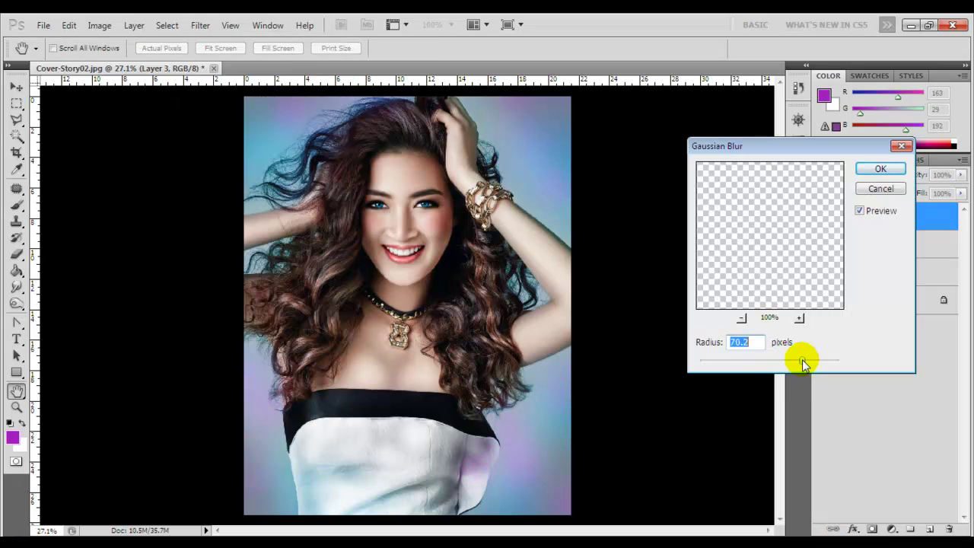
left_click(875, 211)
left_click(880, 168)
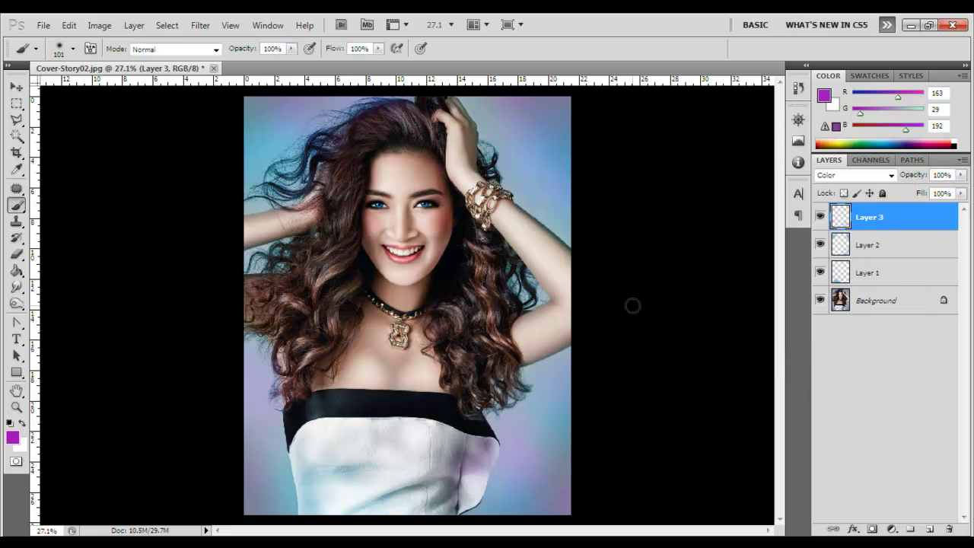
left_click(16, 85)
Add a new Layer 4 and bring up the brush size settings
left_click(929, 528)
key("b")
right_click(659, 219)
Paint solid purple dots around the woman, switching the brush between 32 and 59 px
left_click(516, 144)
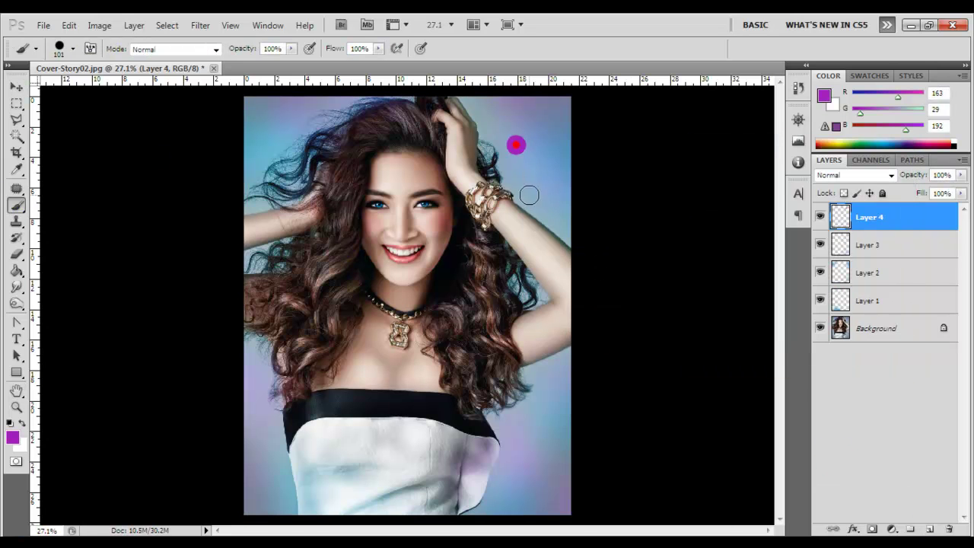
left_click(289, 464)
right_click(525, 357)
left_click_drag(614, 386, 583, 387)
key("Return")
right_click(253, 137)
left_click_drag(310, 166, 324, 166)
key("Return")
left_click(252, 130)
left_click(264, 416)
Paint more small purple dots around the figure with a 37 px brush
right_click(551, 357)
left_click_drag(587, 385, 569, 384)
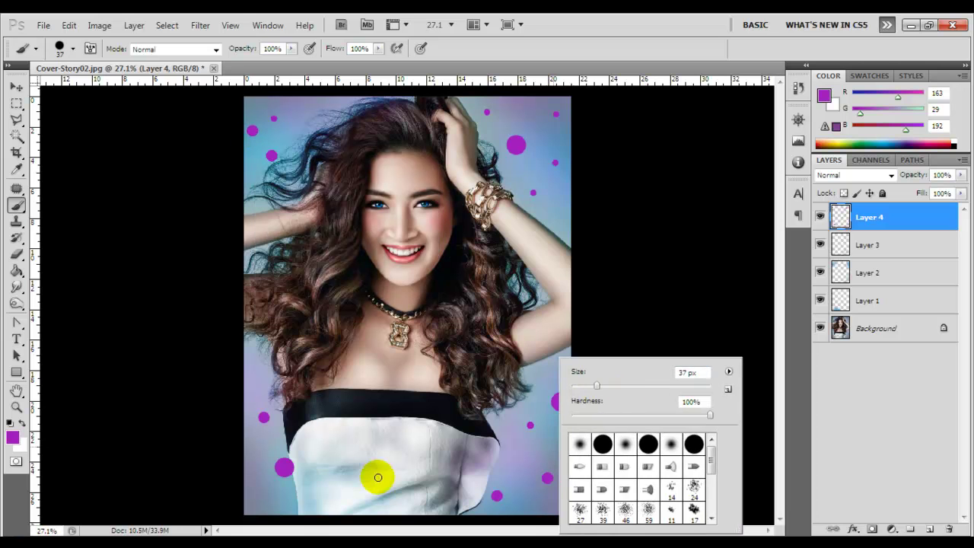
left_click(373, 474)
left_click(249, 490)
left_click(282, 506)
left_click(557, 205)
left_click(312, 104)
Set the brush to 63 px at 30% opacity and paint faint purple dots
right_click(397, 182)
left_click_drag(457, 199, 486, 200)
left_click(290, 48)
left_click_drag(290, 61, 255, 61)
left_click(525, 427)
left_click(535, 387)
left_click(511, 496)
left_click(253, 421)
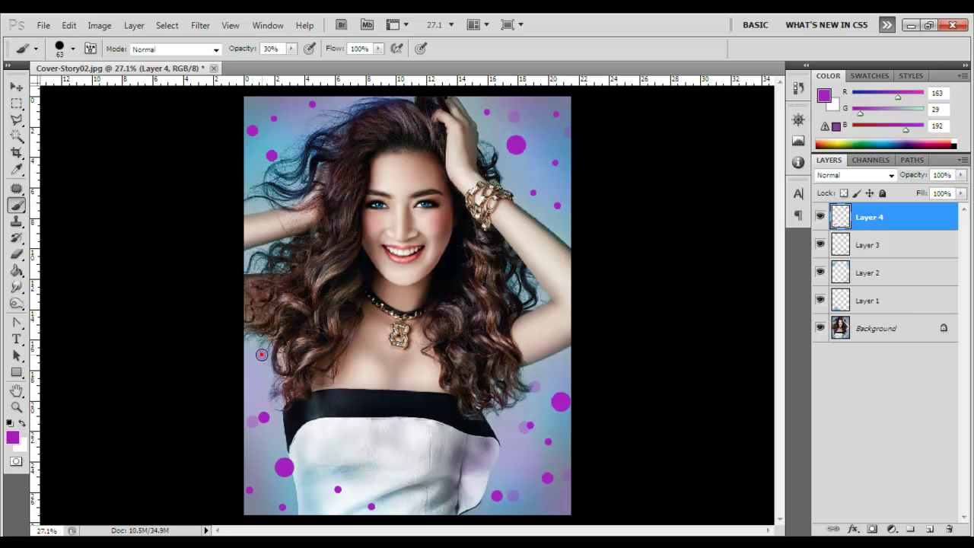
left_click(537, 147)
left_click(264, 104)
left_click(494, 461)
Paint faint purple dots near the bottom with an 87 px brush
right_click(486, 419)
left_click_drag(550, 387, 567, 387)
left_click(342, 464)
left_click(386, 471)
left_click(298, 496)
Duplicate the dot layer as Layer 4 copy
key("v")
left_click(611, 168)
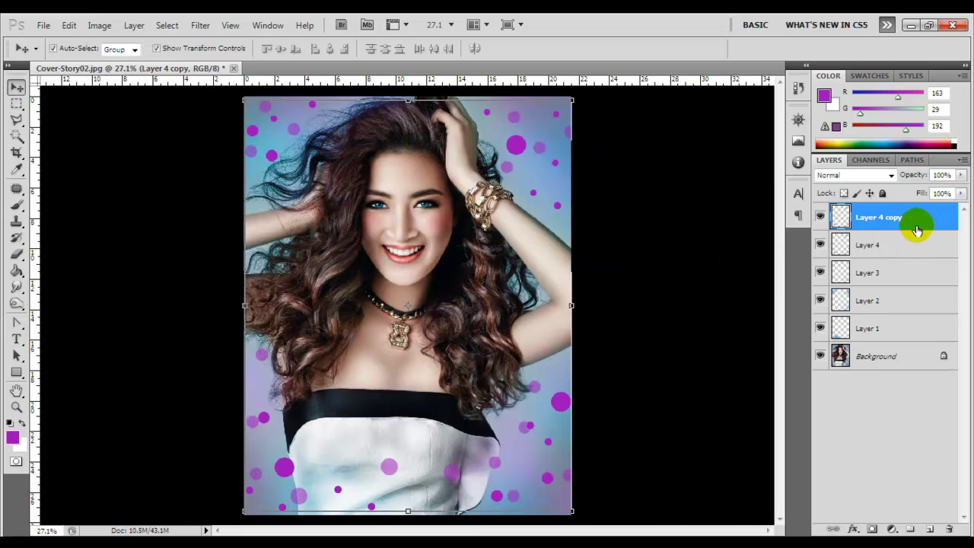
key("ctrl+z")
left_click(16, 205)
Paint a few more faint purple dots on the hair and shrink the brush to 55
left_click(312, 306)
left_click(484, 288)
right_click(479, 320)
left_click_drag(526, 353, 514, 352)
key("Return")
Apply a Gaussian Blur of about 30 px radius to Layer 4's dots
key("v")
right_click(860, 219)
left_click(754, 252)
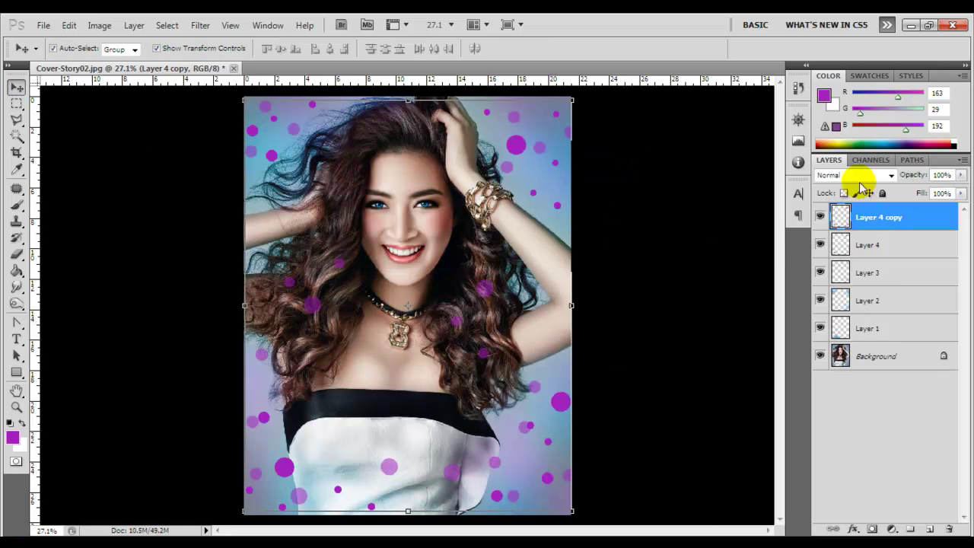
left_click(875, 244)
left_click(200, 25)
left_click(384, 210)
left_click_drag(813, 360, 764, 359)
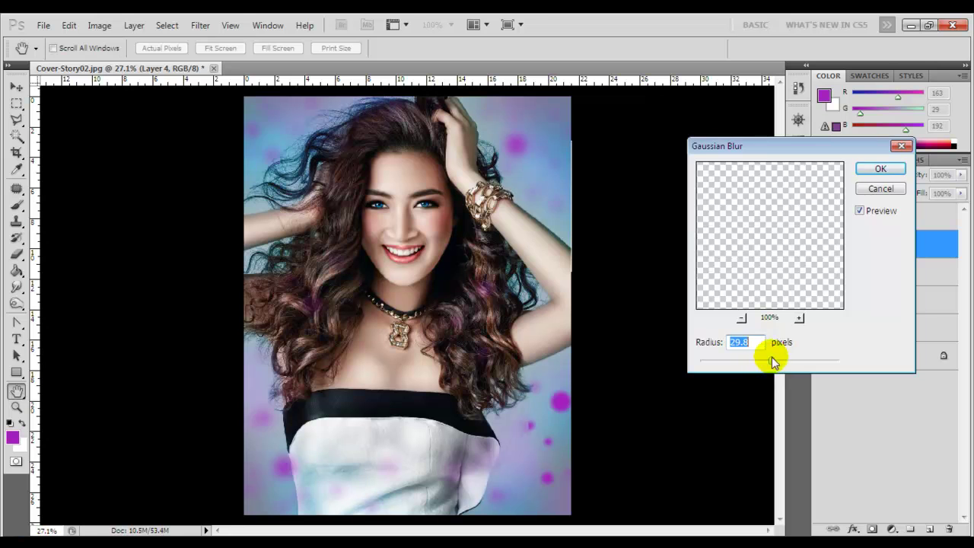
left_click(880, 168)
Duplicate Layer 4 copy and streak it with a Motion Blur at -84°
left_click(874, 217)
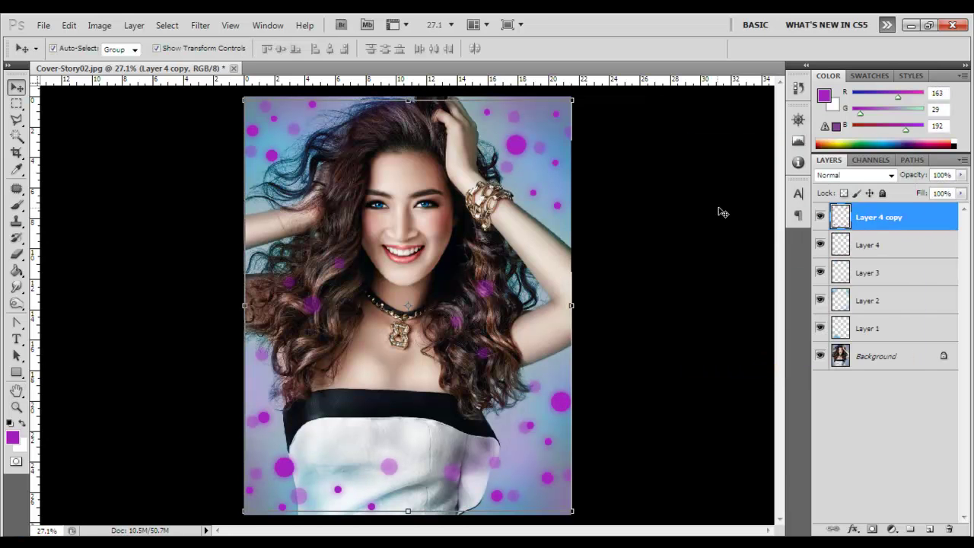
key("ctrl+j")
left_click(200, 25)
left_click(255, 149)
left_click(381, 236)
mouse_move(783, 475)
left_mouse_down()
mouse_move(839, 475)
mouse_move(828, 475)
left_mouse_up()
left_click(876, 431)
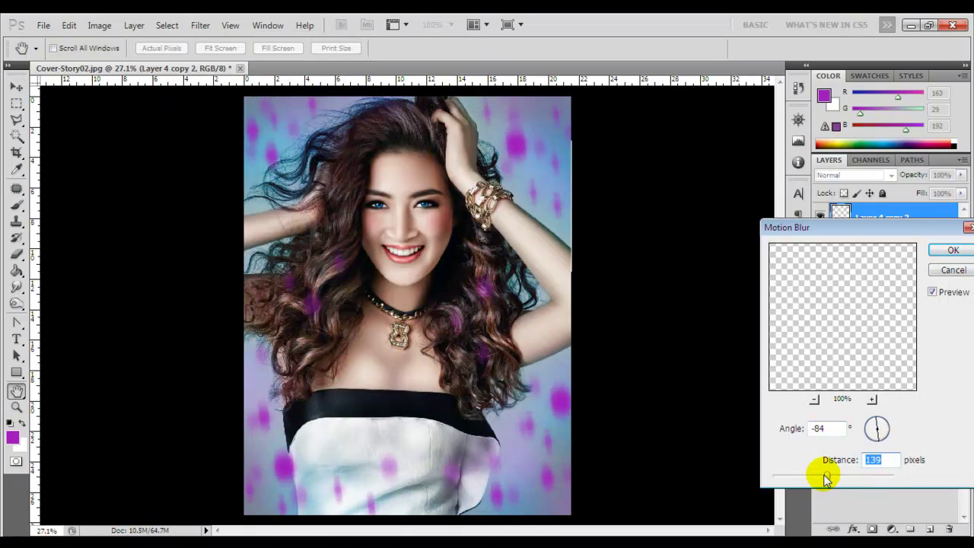
key("Return")
Desaturate the streaked copy and raise its Hue/Saturation lightness to +100
key("ctrl+u")
left_click_drag(802, 352, 830, 352)
left_click_drag(803, 393, 732, 397)
left_click_drag(833, 446, 878, 452)
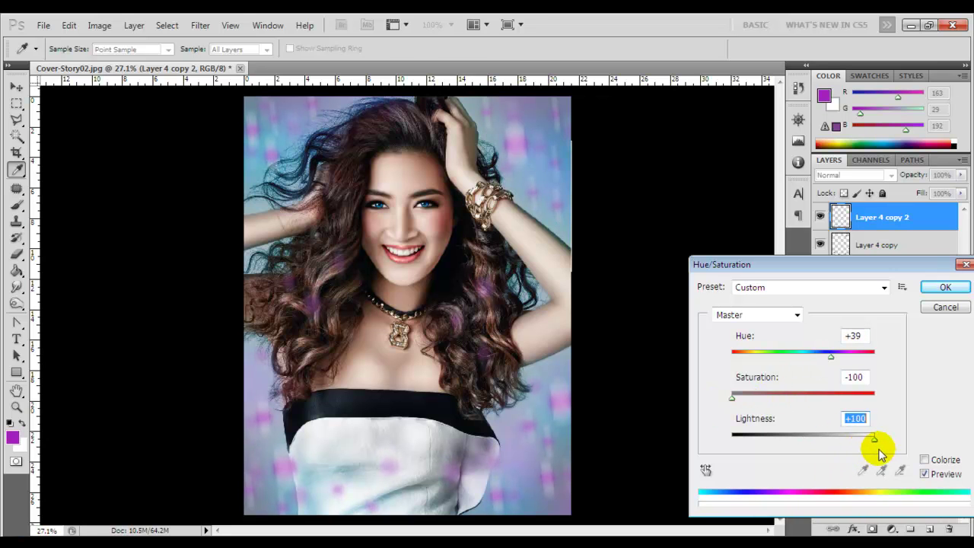
key("Return")
Move Layer 4 copy 2 below Layer 4 in the layer stack
key("v")
left_click(880, 243)
left_click(895, 271)
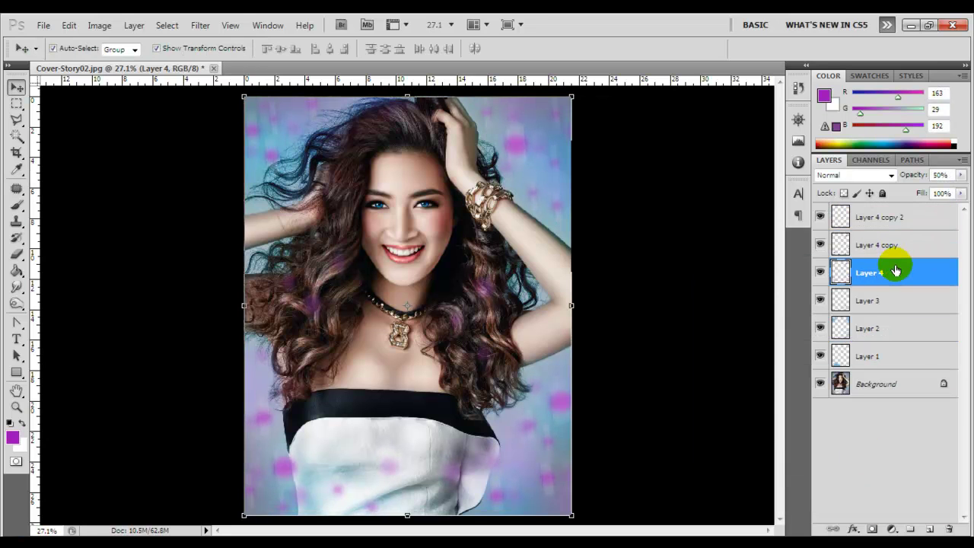
left_click_drag(876, 219, 875, 287)
Raise Layer 4 copy's Hue/Saturation lightness to +100 to whiten the sharp dots
left_click(663, 261)
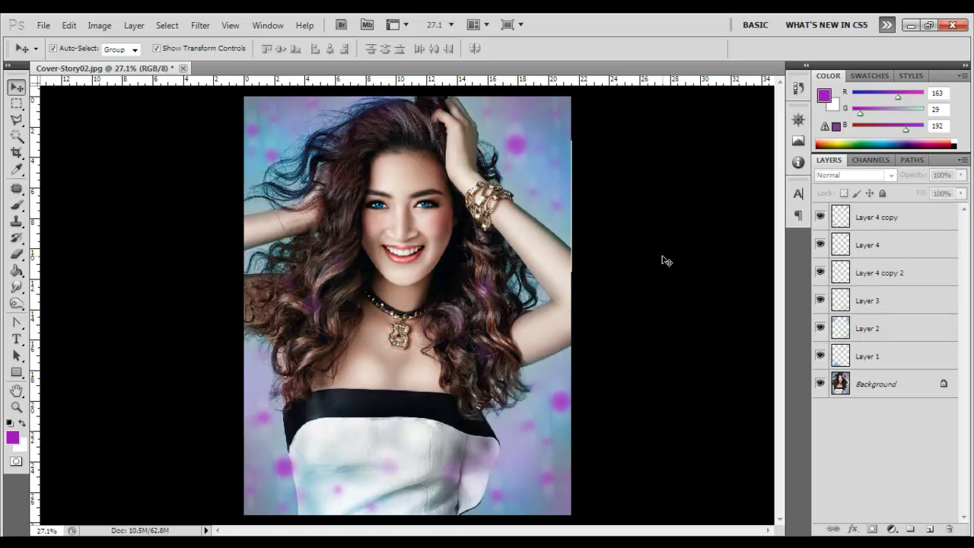
left_click(820, 243)
left_click(820, 271)
left_click(821, 244)
left_click(820, 244)
left_click(821, 272)
left_click(875, 217)
left_click(200, 26)
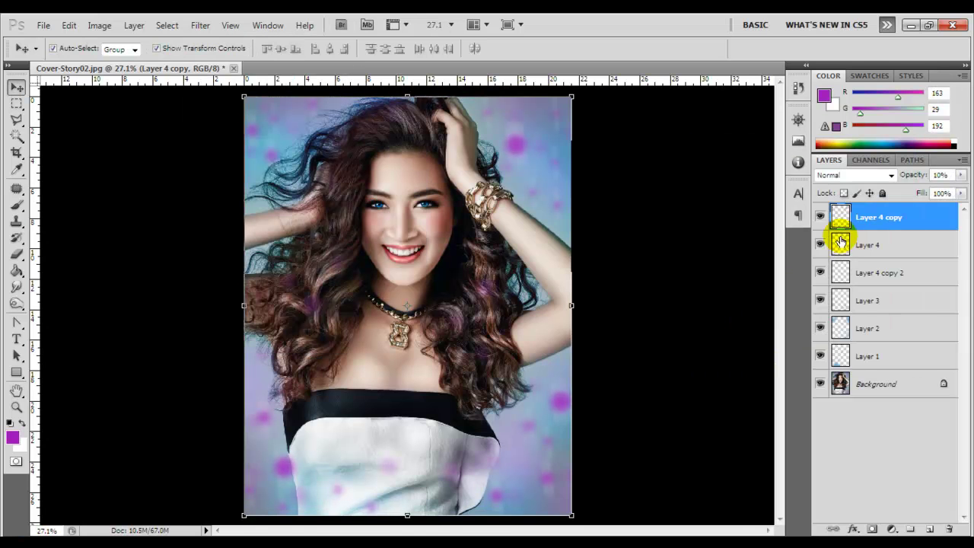
left_click_drag(849, 444, 883, 446)
key("Return")
Flatten all layers into a single Background layer
key("v")
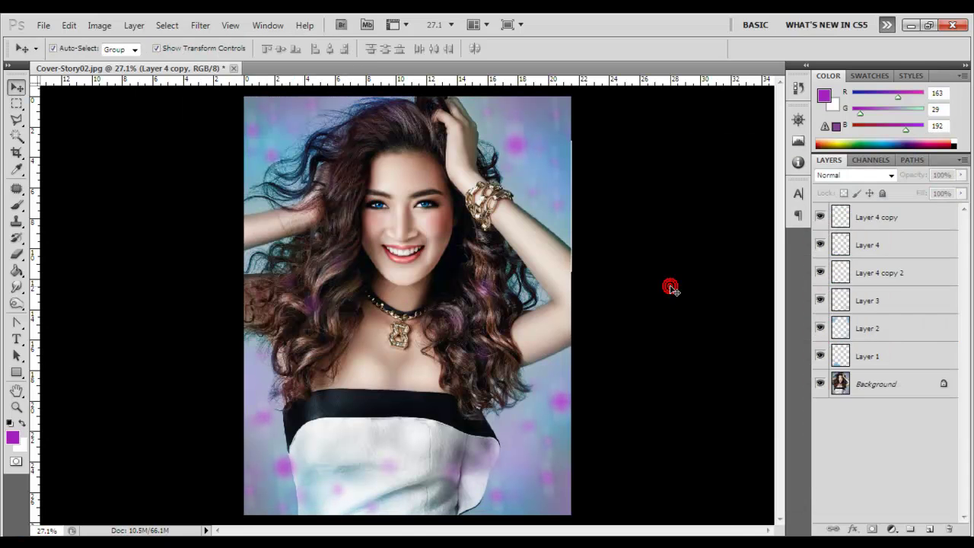
left_click(670, 284)
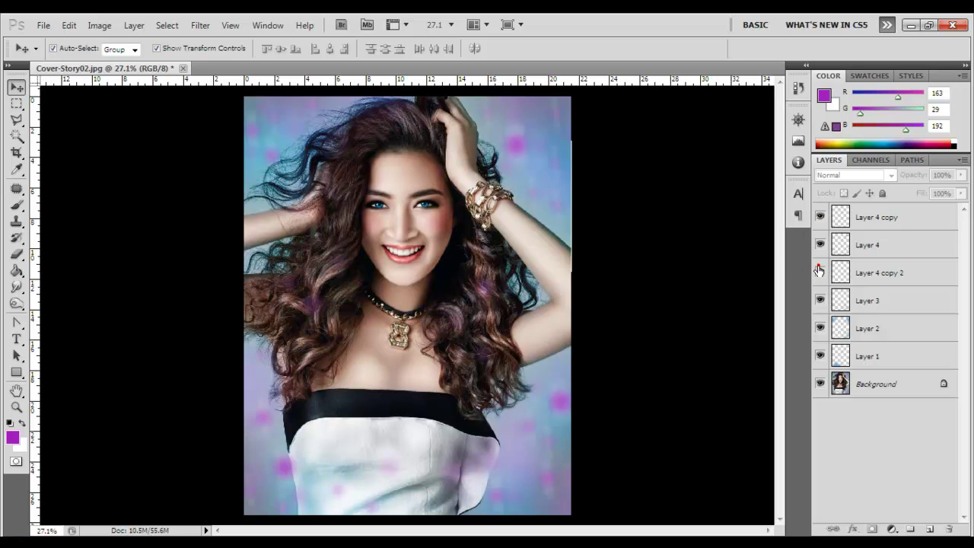
left_click(865, 272)
left_click(721, 233)
right_click(875, 383)
left_click(845, 502)
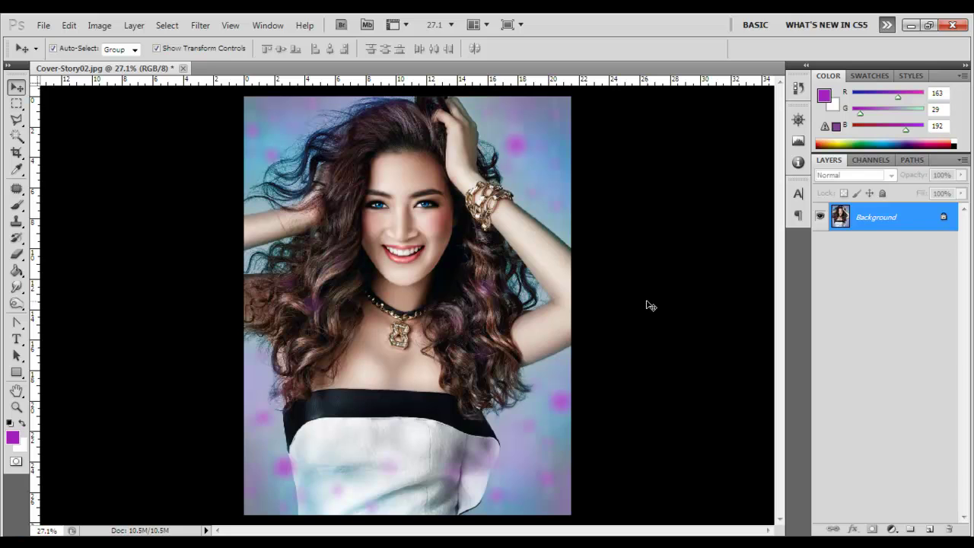